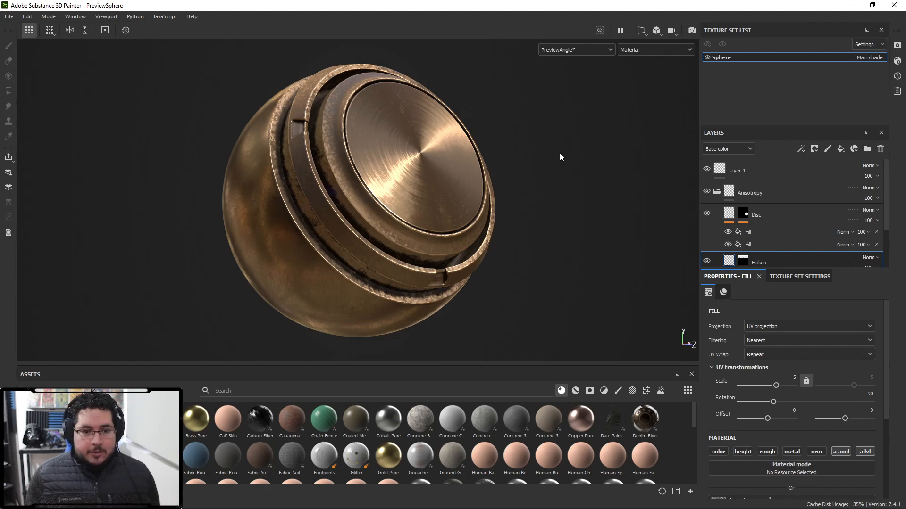
# - Switch to the web browser and search Google Images for "leather old" reference photos, opening one
pyautogui.hotkey('alt', 'Tab')
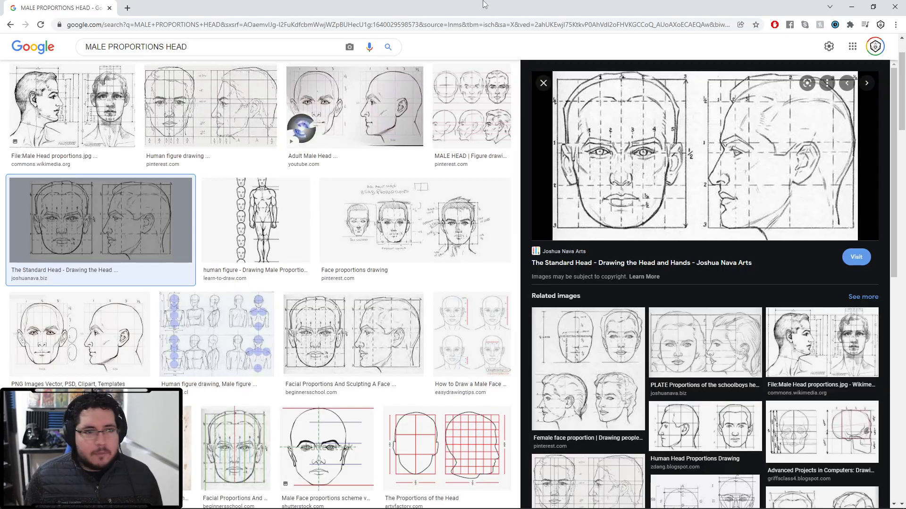
pyautogui.doubleClick(484, 5)
pyautogui.doubleClick(465, 12)
pyautogui.click(172, 19)
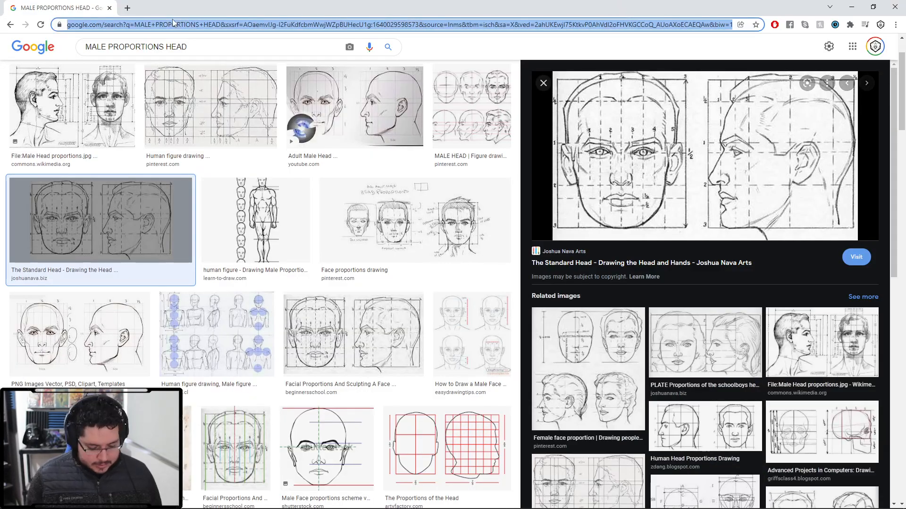
pyautogui.write('leather ')
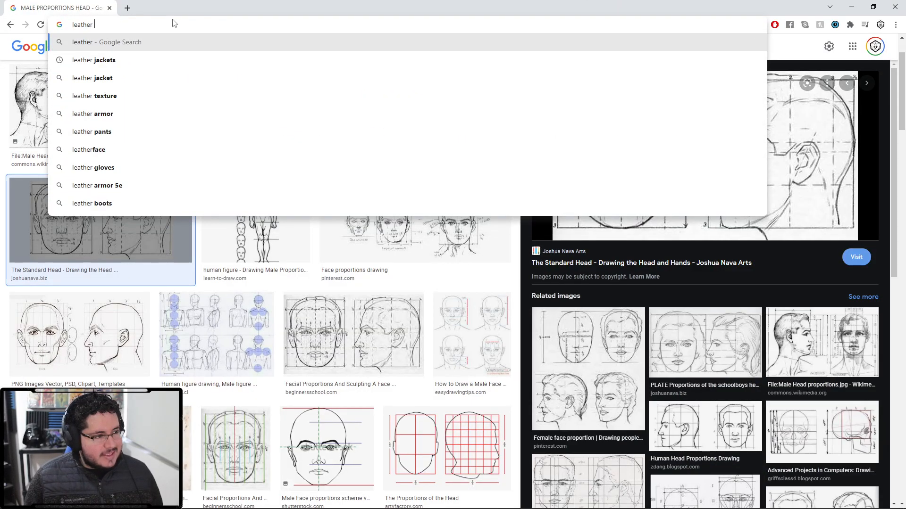
pyautogui.write('old')
pyautogui.press('Return')
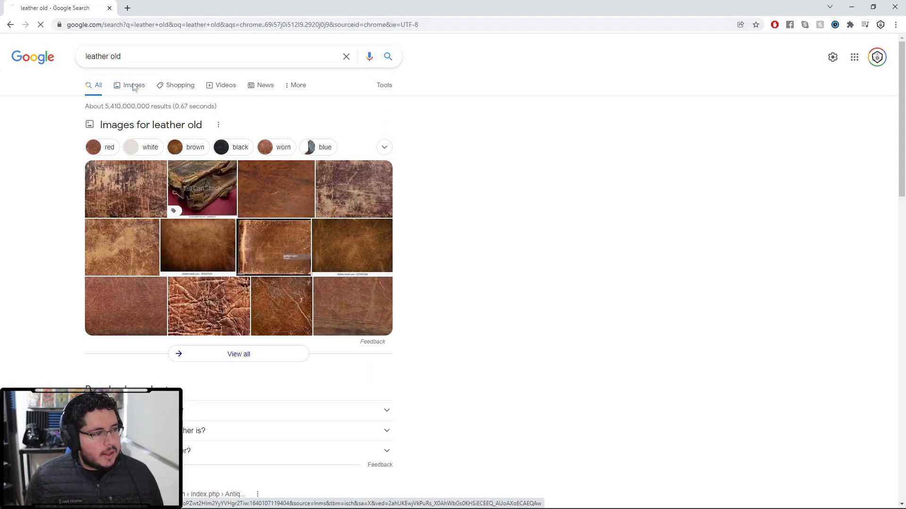
pyautogui.click(133, 86)
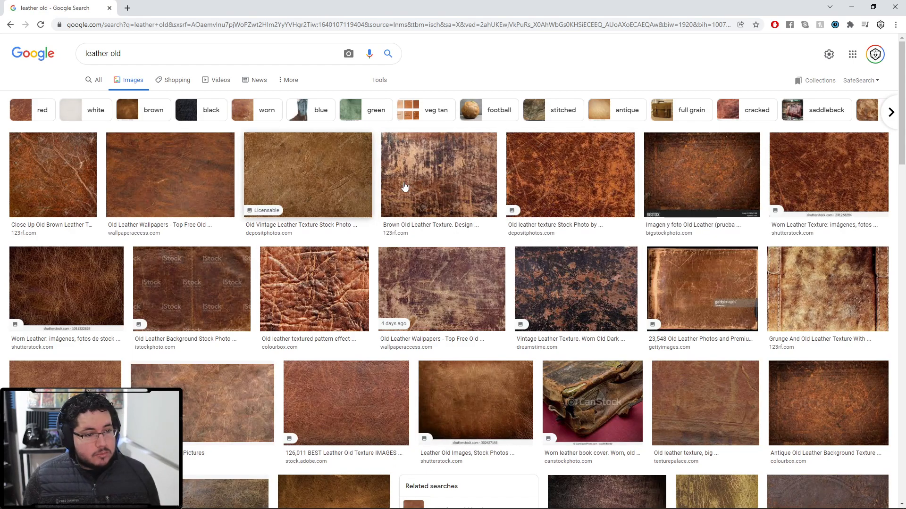
pyautogui.click(561, 172)
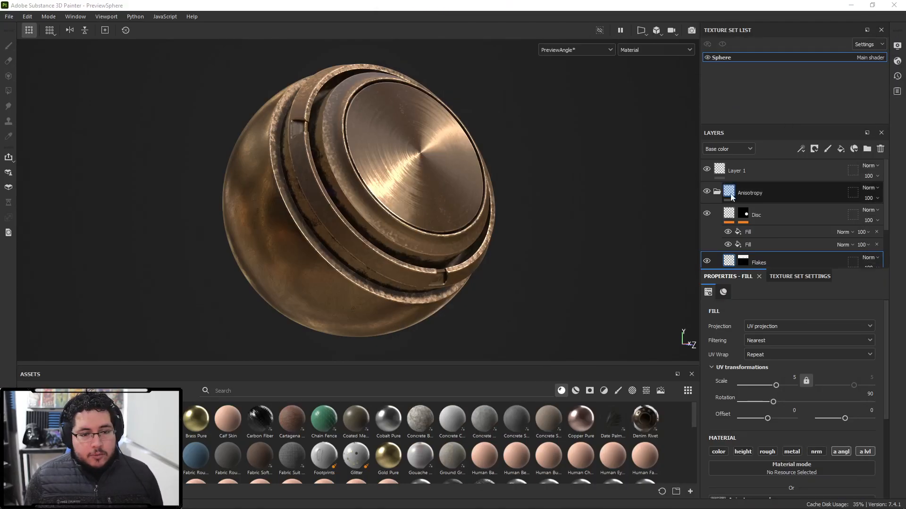
# - Delete all existing layers from the Sphere texture set
pyautogui.click(717, 191)
pyautogui.click(764, 193)
pyautogui.keyDown('shift'); pyautogui.click(759, 210); pyautogui.keyUp('shift')
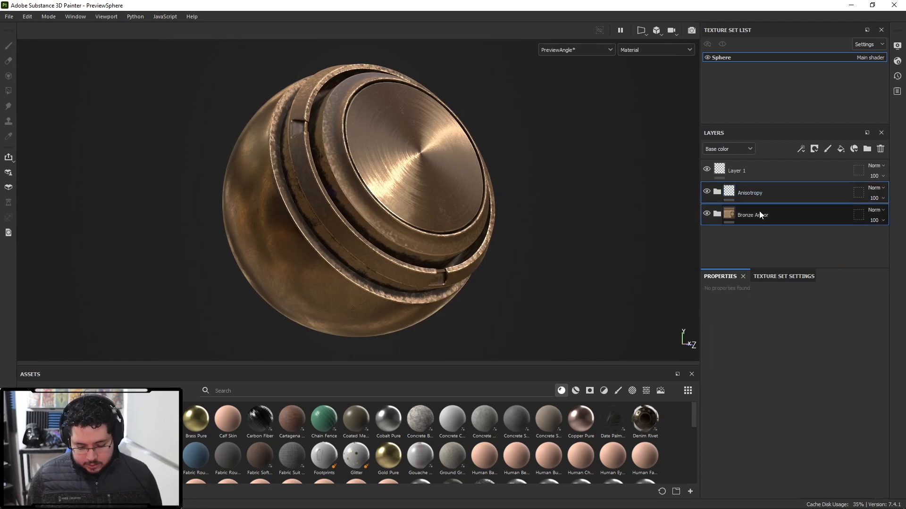
pyautogui.press('Delete')
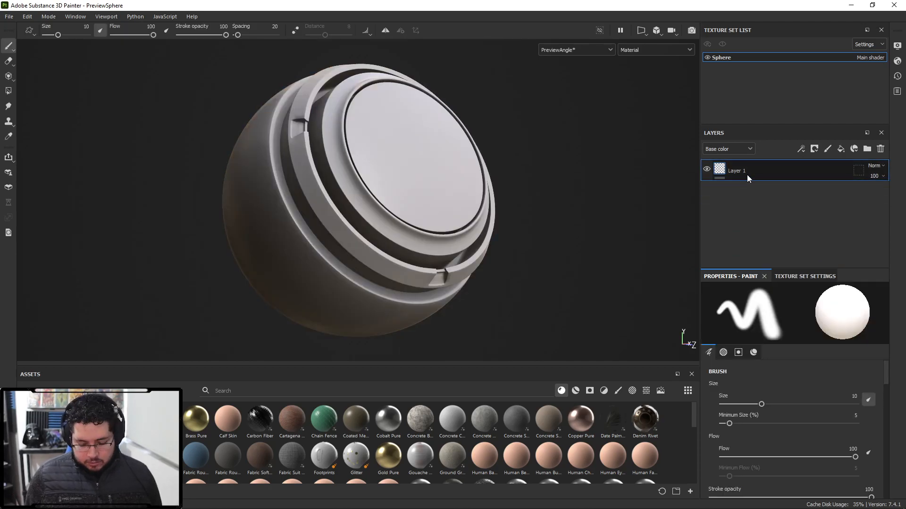
pyautogui.press('Delete')
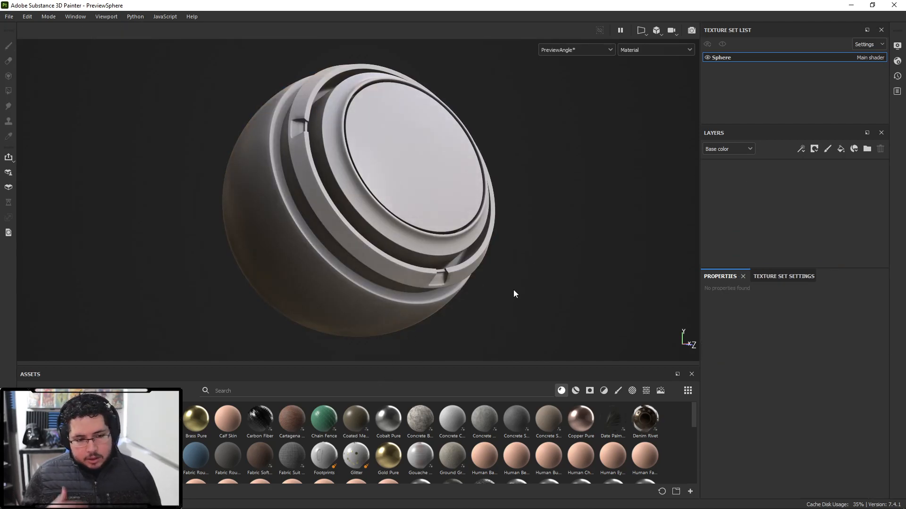
# - Search the assets for leather and drop the leather material onto the empty layer stack
pyautogui.click(355, 390)
pyautogui.write('leather')
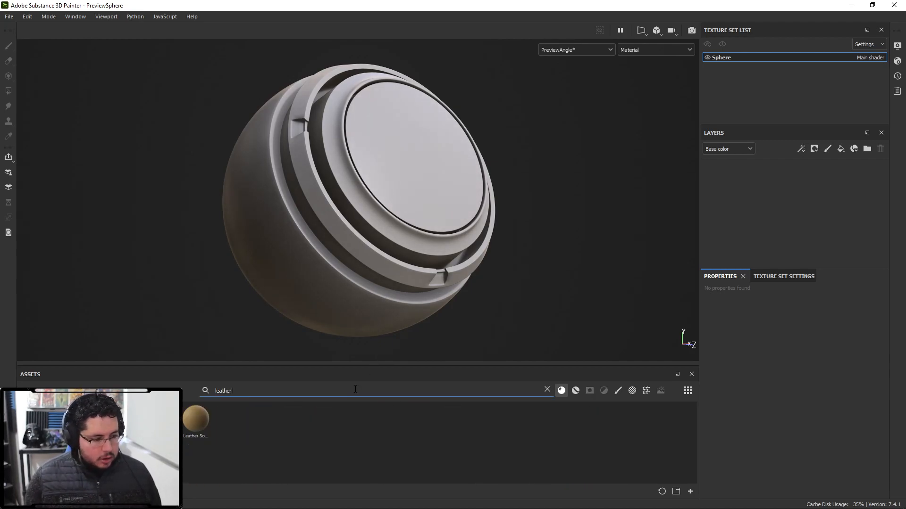
pyautogui.moveTo(196, 419); pyautogui.dragTo(738, 188)
pyautogui.scroll(10, 503, 202)
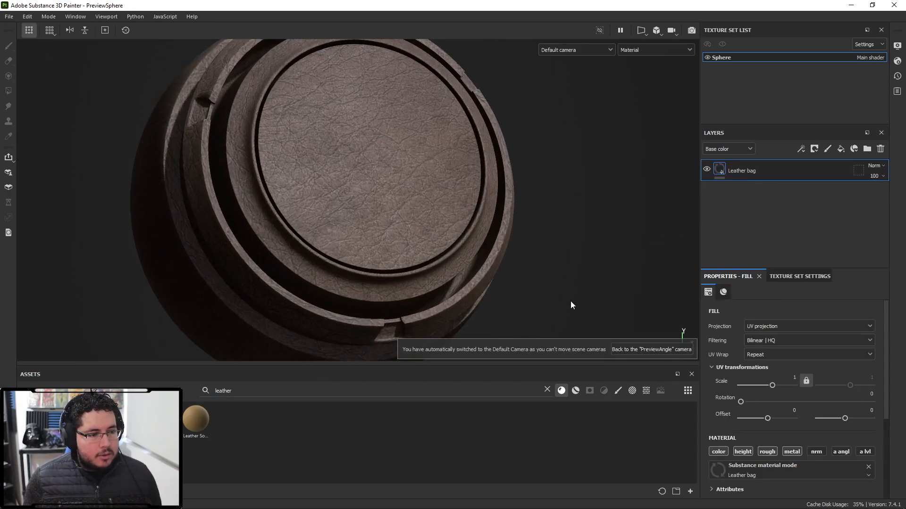
# - Set the leather fill layer's UV scale to 2
pyautogui.keyDown('alt'); pyautogui.moveTo(553, 296); pyautogui.dragTo(355, 167); pyautogui.keyUp('alt')
pyautogui.keyDown('alt'); pyautogui.moveTo(355, 166); pyautogui.dragTo(456, 209, button='middle'); pyautogui.keyUp('alt')
pyautogui.keyDown('alt'); pyautogui.moveTo(455, 210); pyautogui.dragTo(356, 182, button='right'); pyautogui.keyUp('alt')
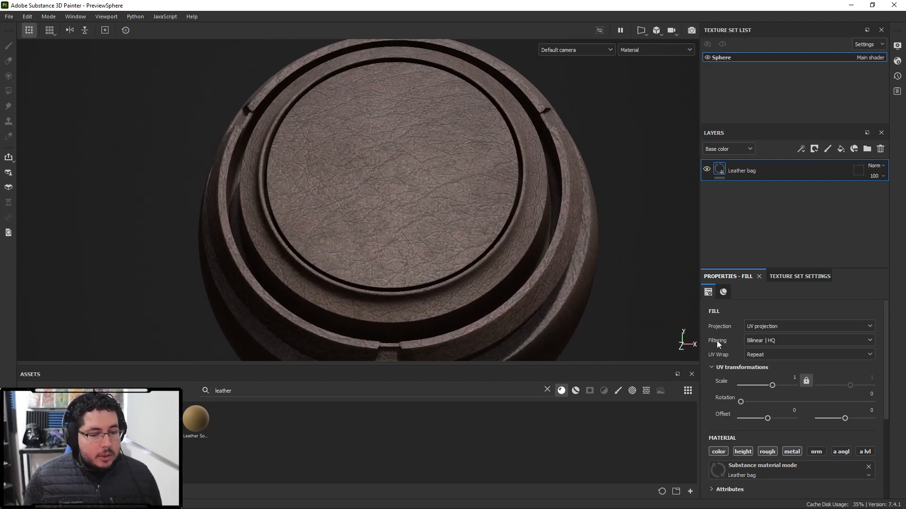
pyautogui.write('2')
pyautogui.press('Return')
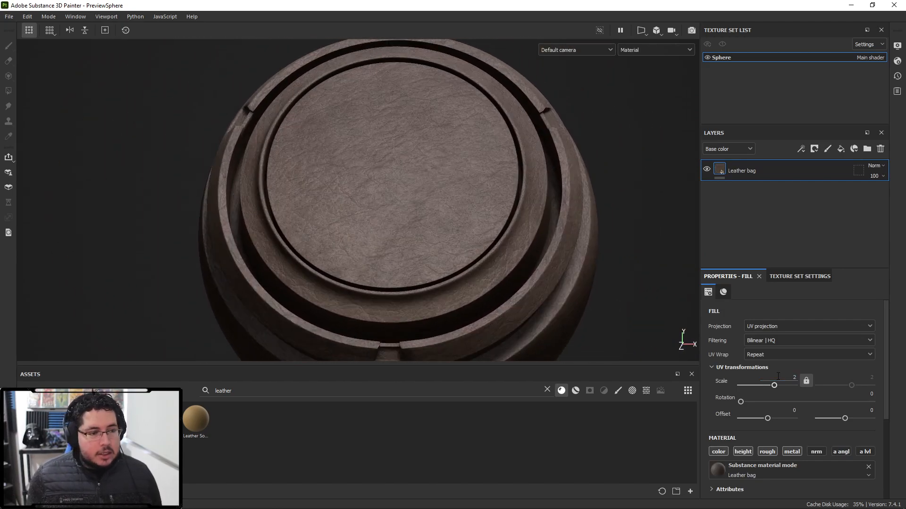
# - Set the leather's main color to dark red 5C1B07 and lower its roughness to about 0.37
pyautogui.keyDown('alt'); pyautogui.moveTo(370, 150); pyautogui.dragTo(265, 180); pyautogui.keyUp('alt')
pyautogui.keyDown('alt'); pyautogui.moveTo(442, 226); pyautogui.dragTo(453, 183, button='middle'); pyautogui.keyUp('alt')
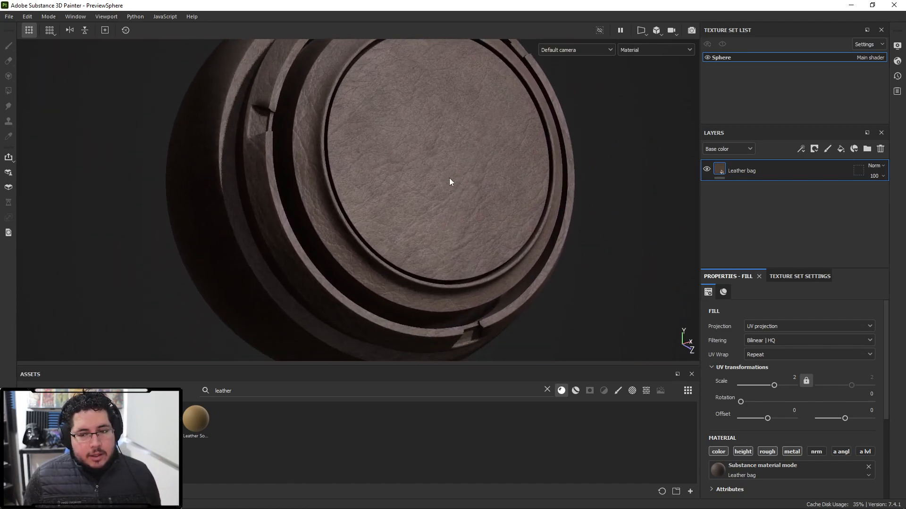
pyautogui.keyDown('alt'); pyautogui.moveTo(452, 182); pyautogui.dragTo(443, 214, button='right'); pyautogui.keyUp('alt')
pyautogui.keyDown('alt'); pyautogui.moveTo(443, 214); pyautogui.dragTo(481, 155); pyautogui.keyUp('alt')
pyautogui.scroll(-3, 742, 410)
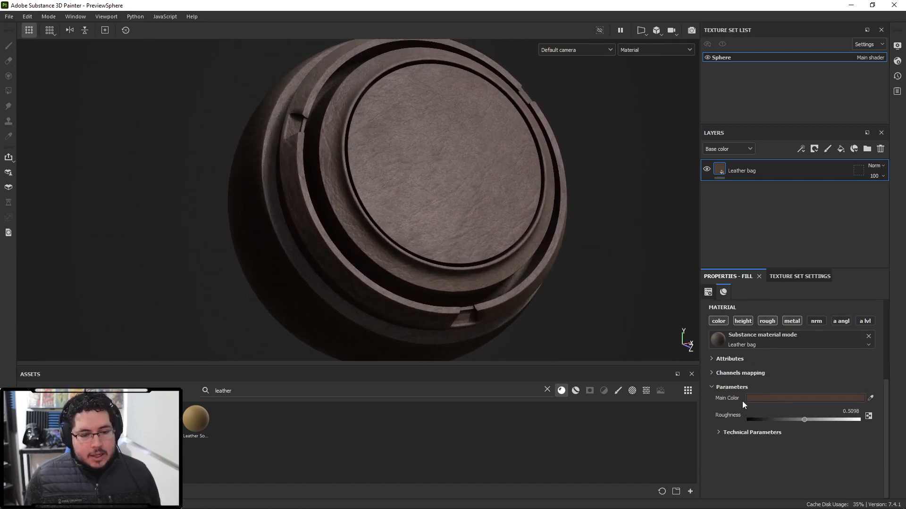
pyautogui.click(818, 400)
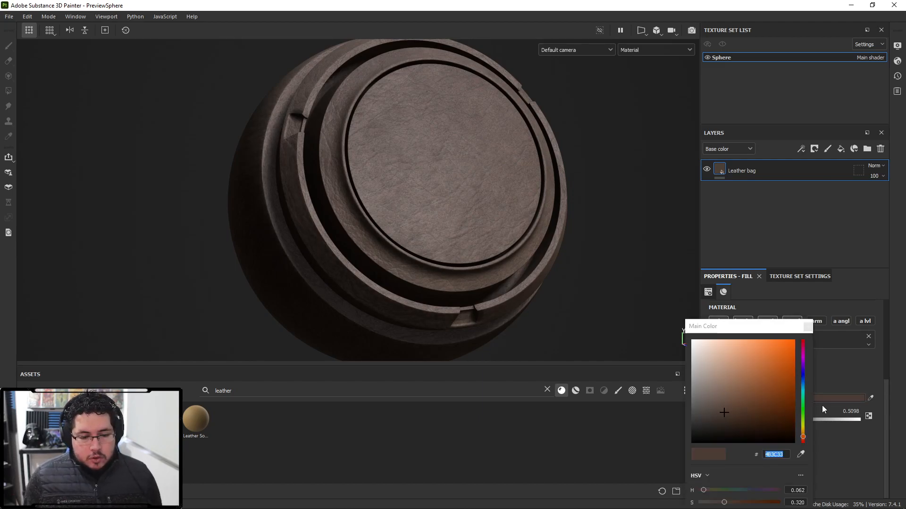
pyautogui.moveTo(872, 397); pyautogui.dragTo(905, 397)
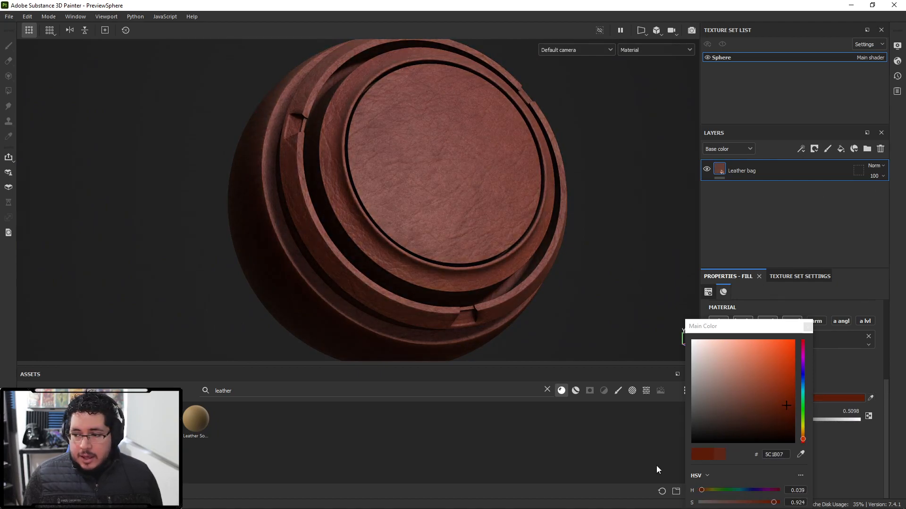
pyautogui.click(808, 326)
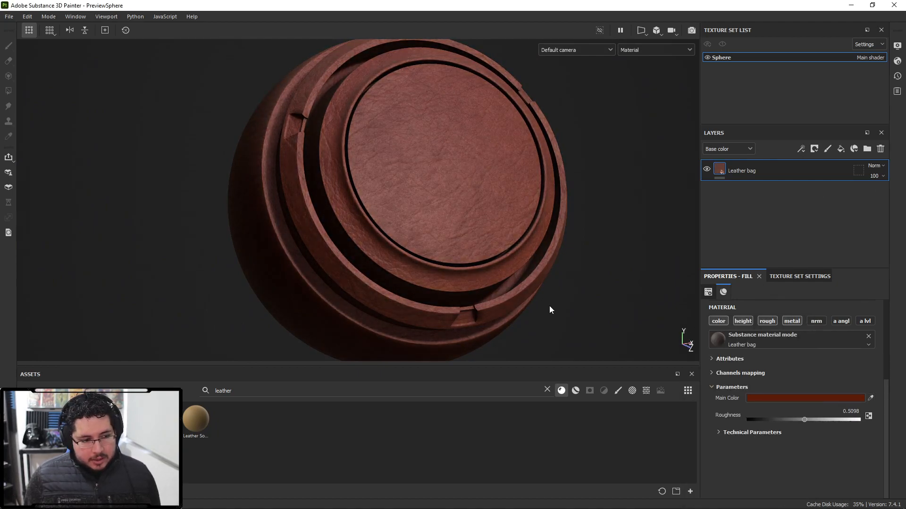
pyautogui.moveTo(805, 417); pyautogui.dragTo(788, 417)
pyautogui.keyDown('alt'); pyautogui.moveTo(578, 312); pyautogui.dragTo(546, 313); pyautogui.keyUp('alt')
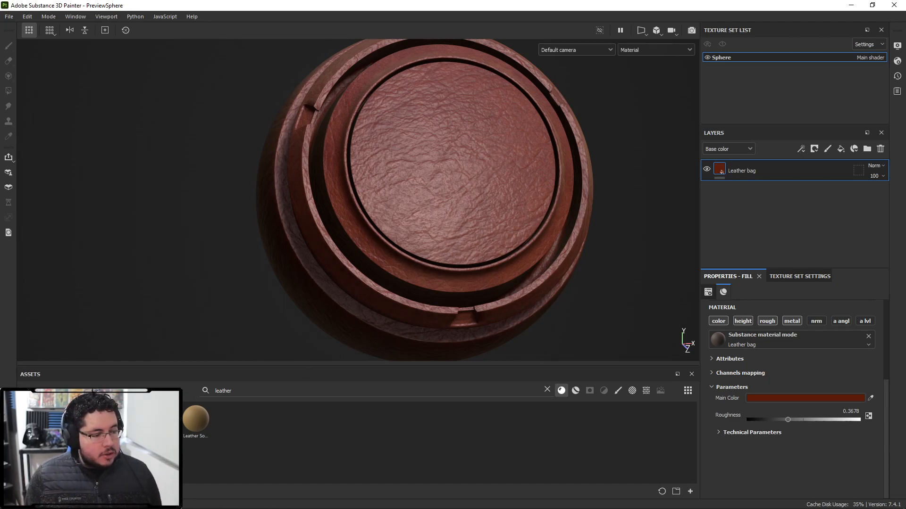
# - Add the Leather Rough material as a new layer and place it below the Leather bag layer
pyautogui.moveTo(195, 424)
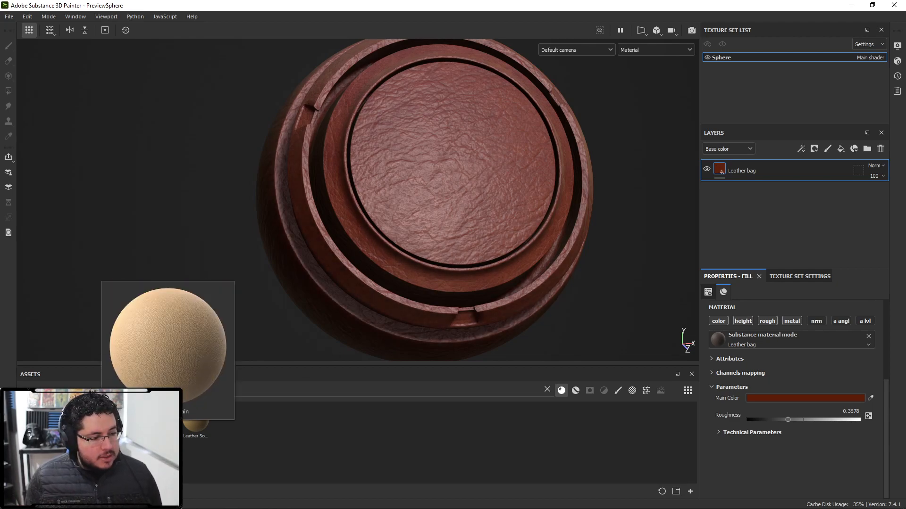
pyautogui.moveTo(195, 419); pyautogui.dragTo(779, 160)
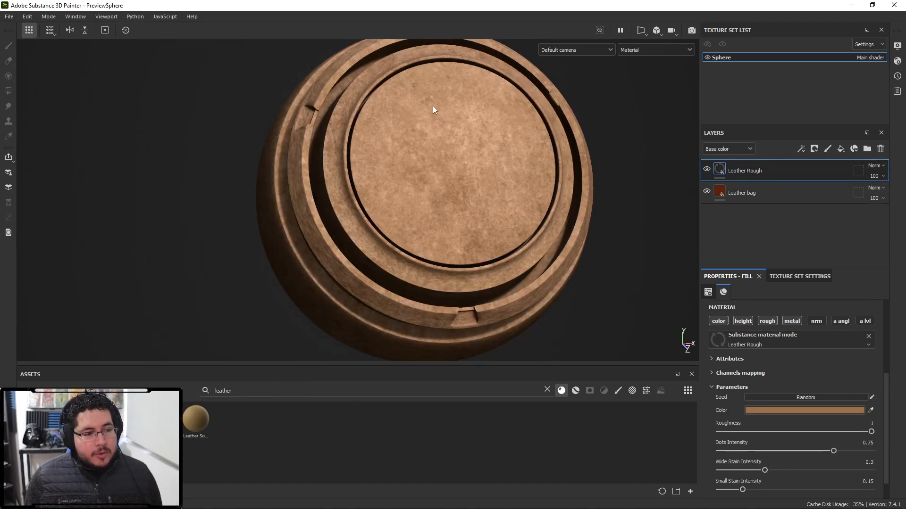
pyautogui.keyDown('alt'); pyautogui.moveTo(432, 106); pyautogui.dragTo(429, 180, button='right'); pyautogui.keyUp('alt')
pyautogui.moveTo(758, 180); pyautogui.dragTo(765, 208)
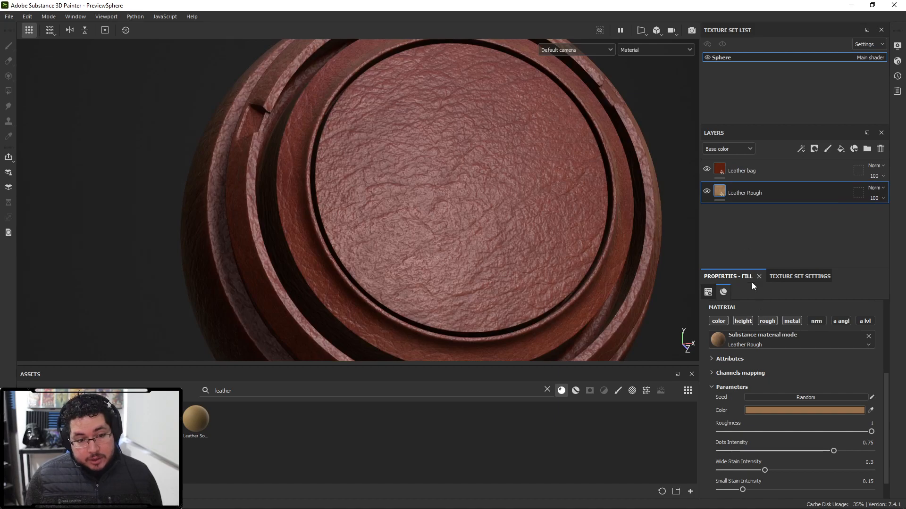
# - Add a black mask to the Leather bag layer
pyautogui.rightClick(746, 173)
pyautogui.click(781, 21)
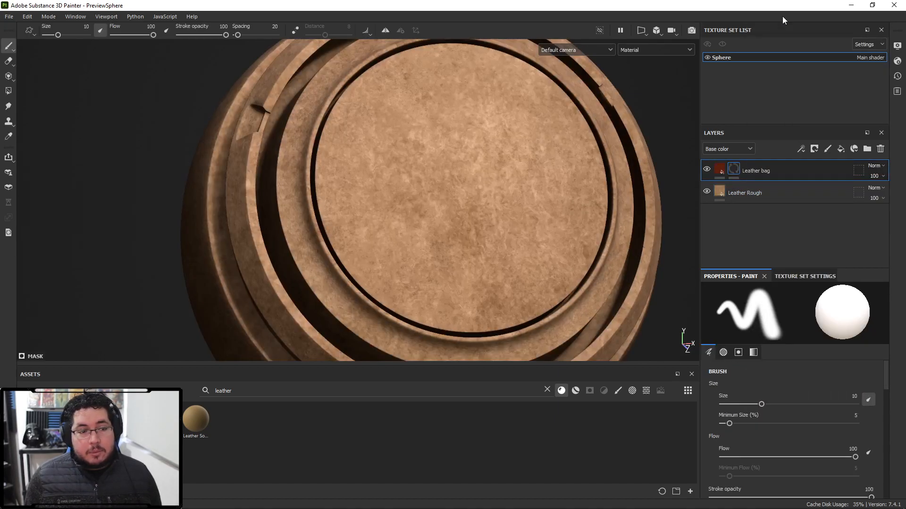
# - Add a Metal Edge Wear generator to the Leather bag mask and set it to Invert
pyautogui.rightClick(753, 170)
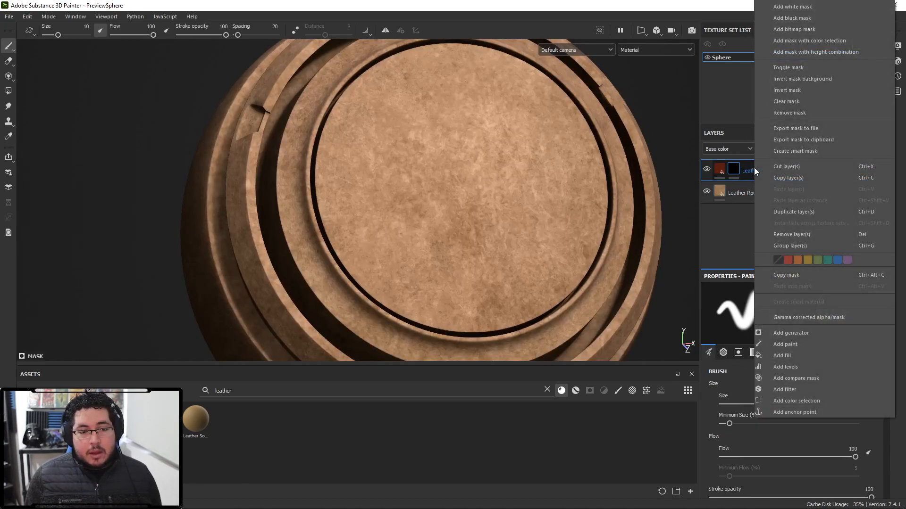
pyautogui.click(791, 333)
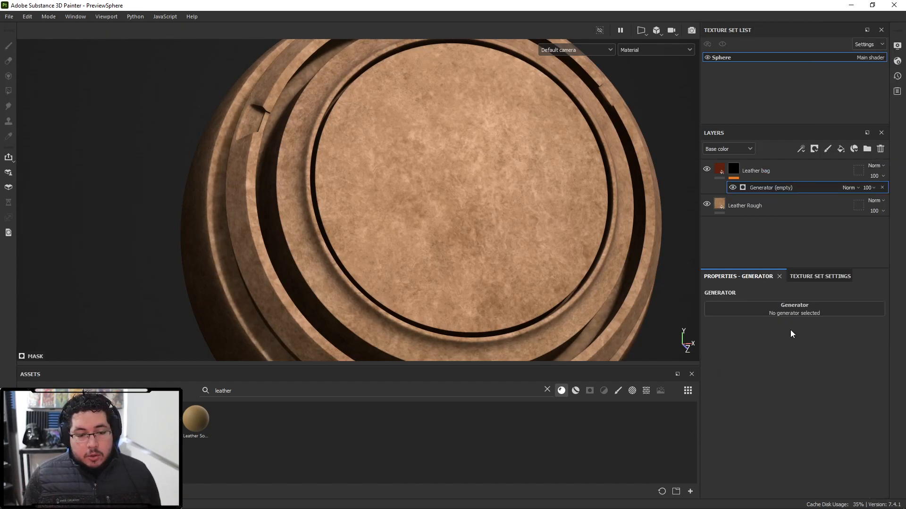
pyautogui.click(773, 309)
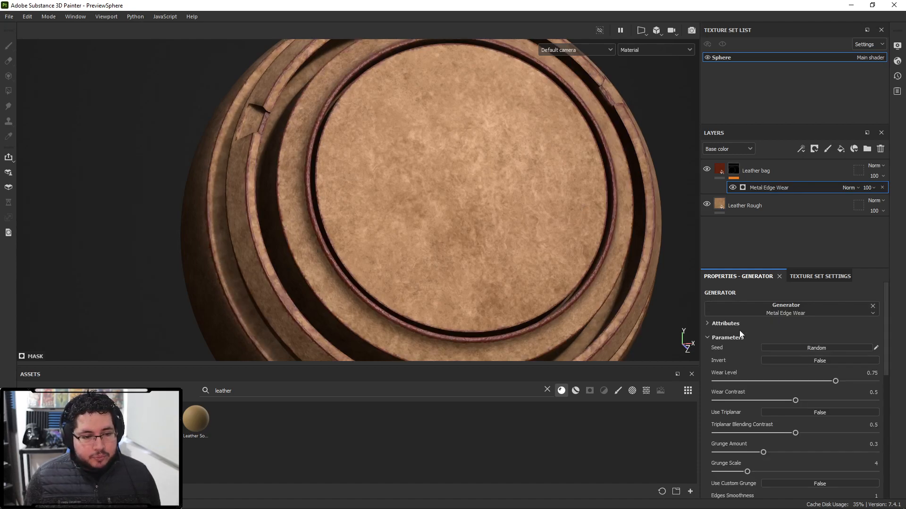
pyautogui.click(846, 360)
pyautogui.scroll(-2, 459, 190)
# - Orbit around the sphere to inspect the inverted edge wear on the leather
pyautogui.keyDown('alt'); pyautogui.moveTo(459, 190); pyautogui.dragTo(560, 225); pyautogui.keyUp('alt')
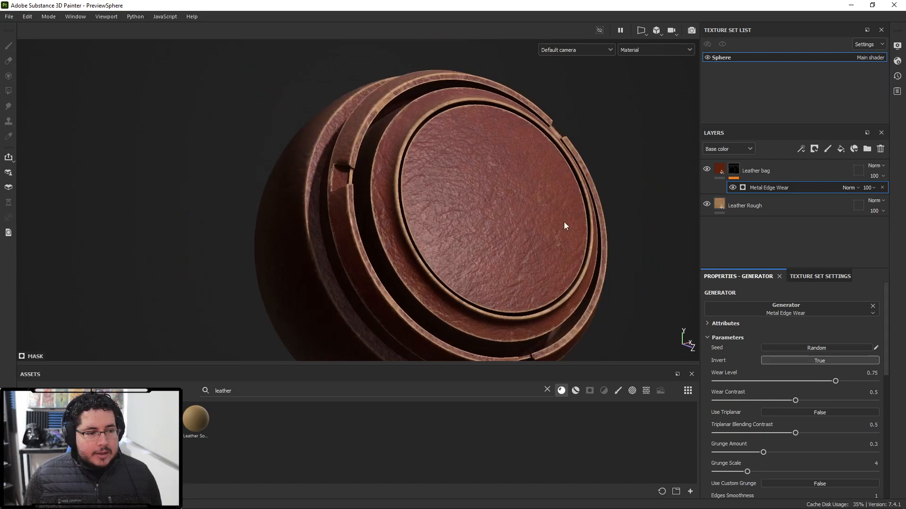
pyautogui.keyDown('alt'); pyautogui.moveTo(559, 225); pyautogui.dragTo(465, 222, button='right'); pyautogui.keyUp('alt')
pyautogui.keyDown('alt'); pyautogui.moveTo(465, 222); pyautogui.dragTo(392, 154); pyautogui.keyUp('alt')
pyautogui.keyDown('alt'); pyautogui.moveTo(460, 230); pyautogui.dragTo(541, 285, button='middle'); pyautogui.keyUp('alt')
pyautogui.keyDown('alt'); pyautogui.moveTo(542, 285); pyautogui.dragTo(476, 228); pyautogui.keyUp('alt')
pyautogui.keyDown('alt'); pyautogui.moveTo(476, 229); pyautogui.dragTo(358, 201, button='middle'); pyautogui.keyUp('alt')
pyautogui.keyDown('alt'); pyautogui.moveTo(425, 208); pyautogui.dragTo(542, 245, button='right'); pyautogui.keyUp('alt')
pyautogui.keyDown('alt'); pyautogui.moveTo(542, 245); pyautogui.dragTo(542, 264); pyautogui.keyUp('alt')
pyautogui.keyDown('alt'); pyautogui.moveTo(542, 265); pyautogui.dragTo(424, 231, button='middle'); pyautogui.keyUp('alt')
pyautogui.keyDown('alt'); pyautogui.moveTo(424, 231); pyautogui.dragTo(548, 241, button='right'); pyautogui.keyUp('alt')
pyautogui.keyDown('alt'); pyautogui.moveTo(548, 240); pyautogui.dragTo(486, 241, button='middle'); pyautogui.keyUp('alt')
pyautogui.keyDown('alt'); pyautogui.moveTo(486, 241); pyautogui.dragTo(378, 210); pyautogui.keyUp('alt')
pyautogui.keyDown('alt'); pyautogui.moveTo(377, 211); pyautogui.dragTo(482, 239, button='right'); pyautogui.keyUp('alt')
pyautogui.keyDown('alt'); pyautogui.moveTo(556, 278); pyautogui.dragTo(435, 213, button='right'); pyautogui.keyUp('alt')
pyautogui.keyDown('alt'); pyautogui.moveTo(435, 213); pyautogui.dragTo(451, 185, button='middle'); pyautogui.keyUp('alt')
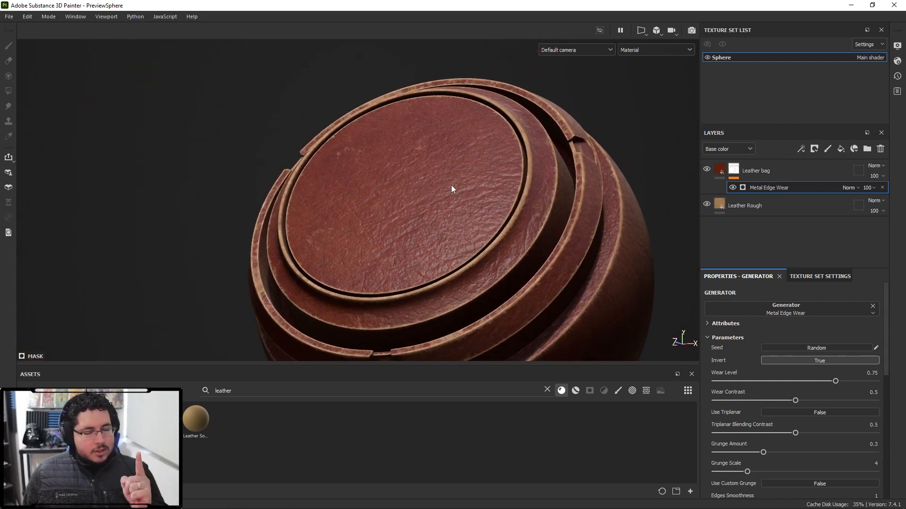
pyautogui.keyDown('alt'); pyautogui.moveTo(493, 243); pyautogui.dragTo(425, 203); pyautogui.keyUp('alt')
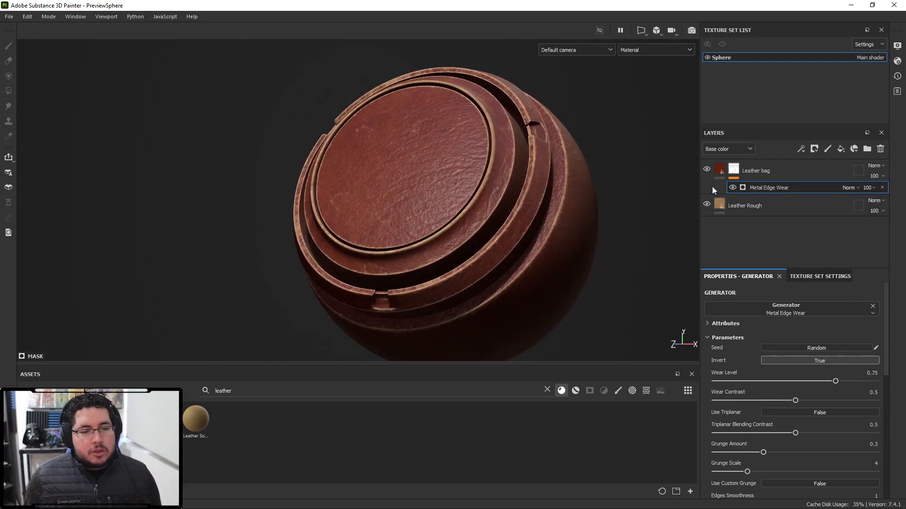
pyautogui.keyDown('alt'); pyautogui.moveTo(438, 171); pyautogui.dragTo(409, 164); pyautogui.keyUp('alt')
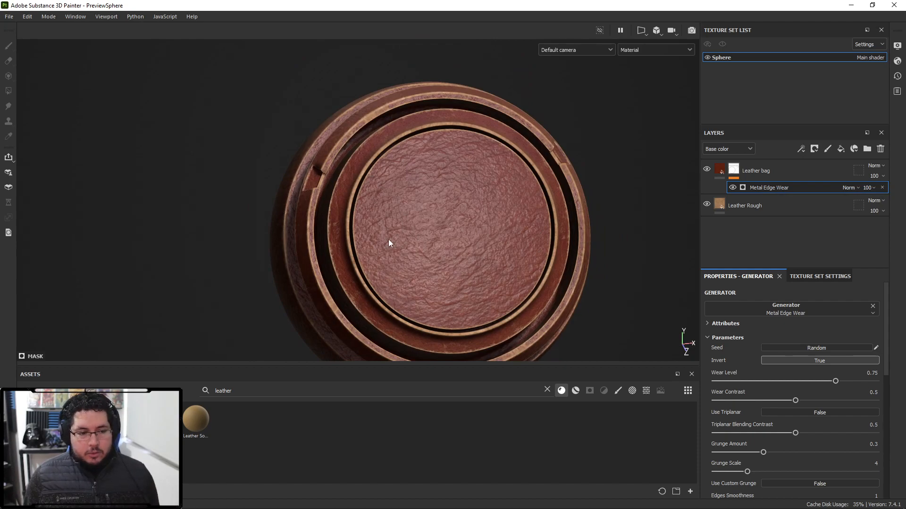
pyautogui.keyDown('alt'); pyautogui.moveTo(296, 295); pyautogui.dragTo(564, 174); pyautogui.keyUp('alt')
pyautogui.keyDown('alt'); pyautogui.moveTo(270, 226); pyautogui.dragTo(542, 253); pyautogui.keyUp('alt')
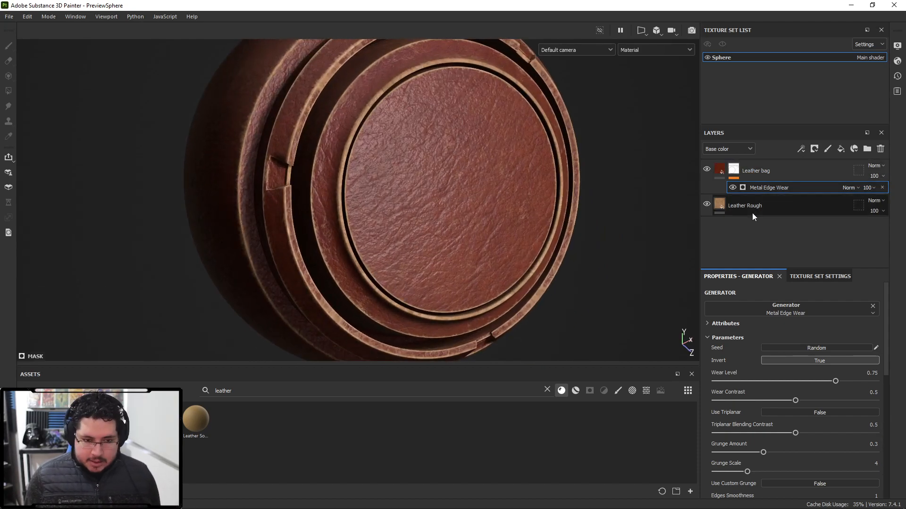
# - Add a fill to the Leather bag mask using the Clouds 3 grayscale texture
pyautogui.rightClick(736, 173)
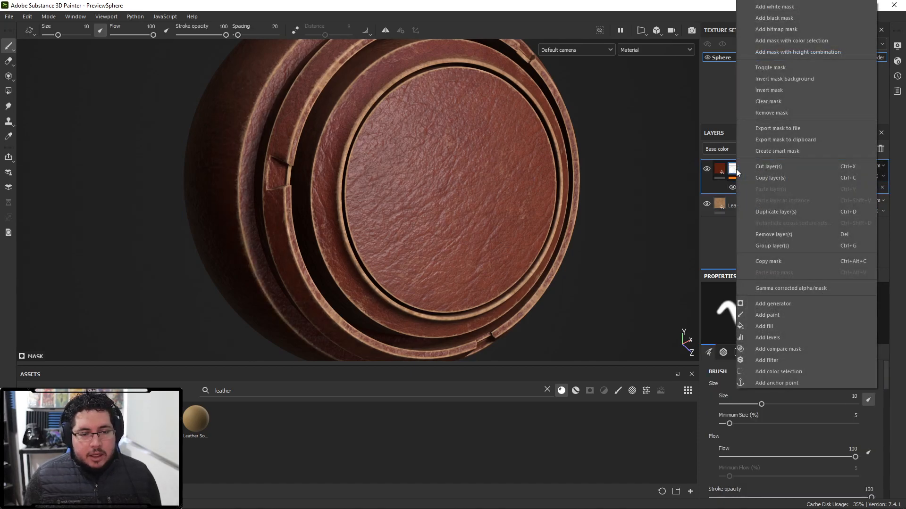
pyautogui.click(771, 322)
pyautogui.click(805, 323)
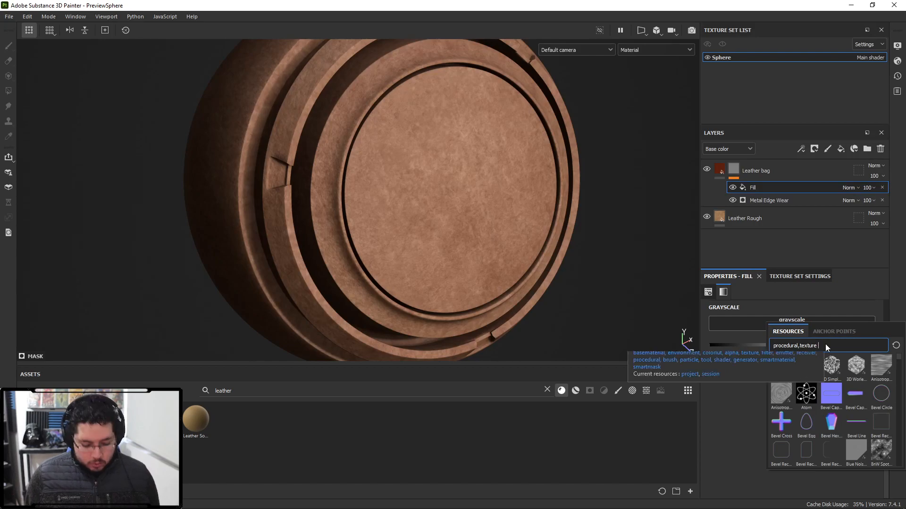
pyautogui.write('cloud')
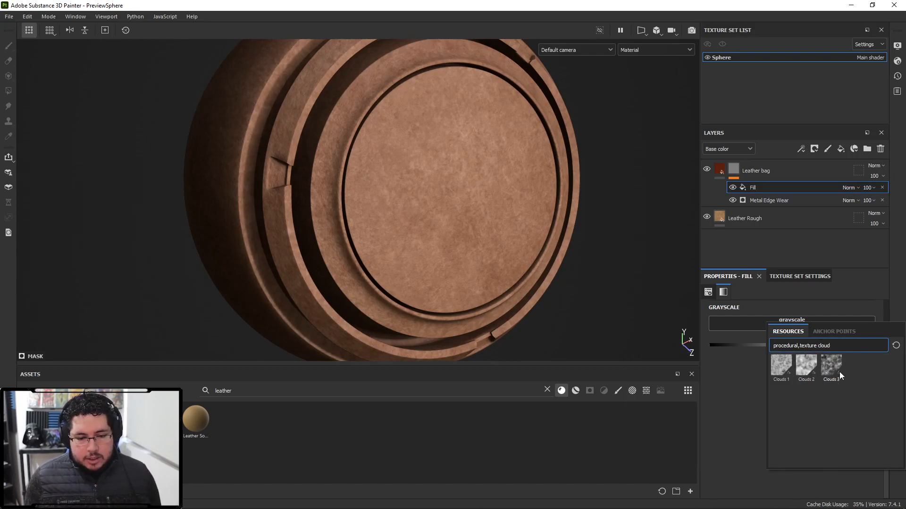
pyautogui.click(839, 372)
pyautogui.keyDown('alt'); pyautogui.moveTo(541, 264); pyautogui.dragTo(569, 219); pyautogui.keyUp('alt')
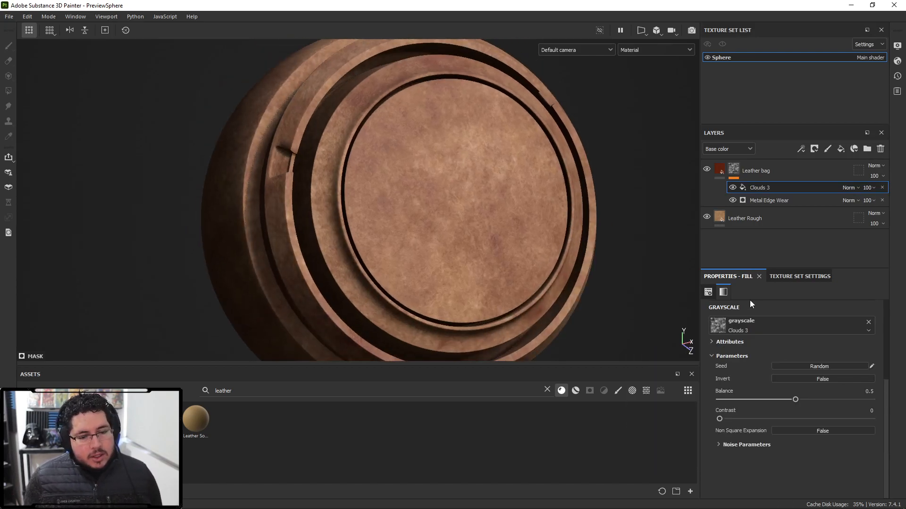
# - Set the Clouds 3 fill's balance to 0.56 and contrast to 0.52
pyautogui.moveTo(795, 399); pyautogui.dragTo(828, 398)
pyautogui.moveTo(732, 418); pyautogui.dragTo(806, 400)
pyautogui.keyDown('alt'); pyautogui.moveTo(565, 295); pyautogui.dragTo(833, 111); pyautogui.keyUp('alt')
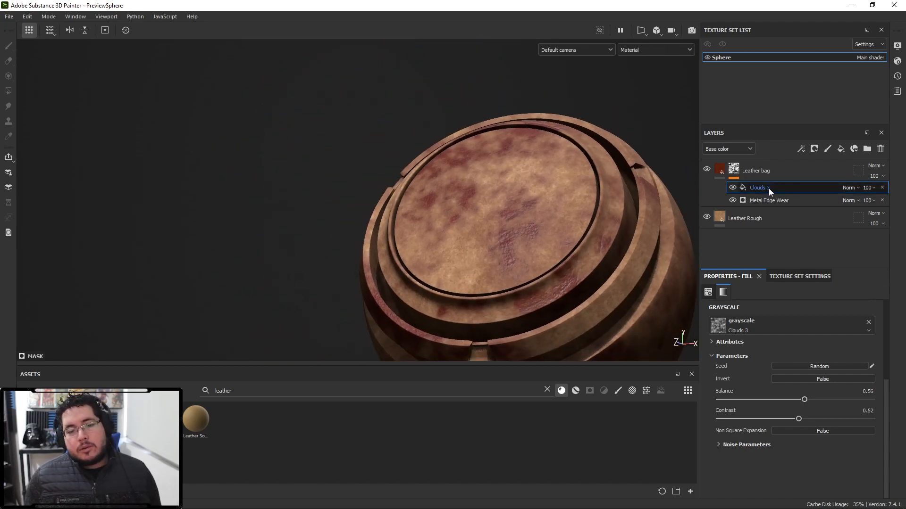
# - Set the Clouds 3 fill's blend mode in the Leather bag mask to Divide
pyautogui.keyDown('alt'); pyautogui.moveTo(614, 209); pyautogui.dragTo(647, 210); pyautogui.keyUp('alt')
pyautogui.click(847, 189)
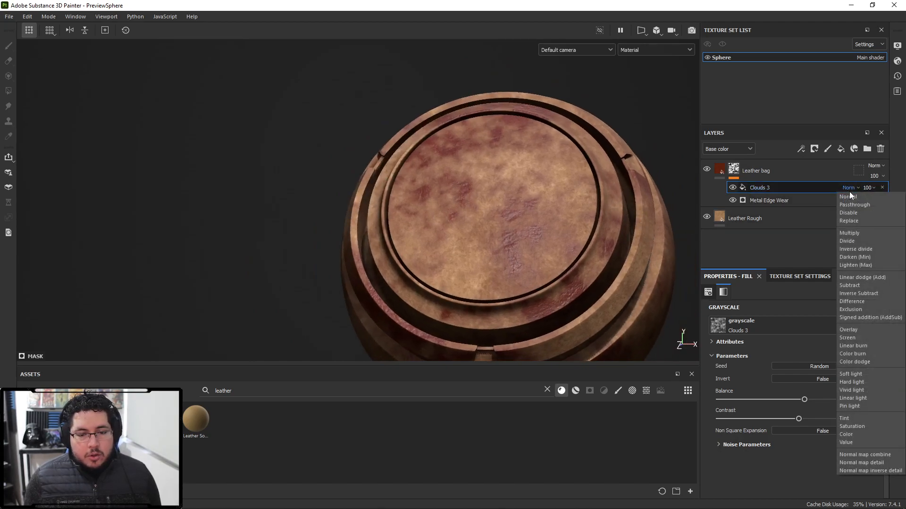
pyautogui.click(864, 234)
pyautogui.keyDown('alt'); pyautogui.moveTo(604, 231); pyautogui.dragTo(512, 218); pyautogui.keyUp('alt')
pyautogui.click(845, 187)
pyautogui.click(854, 239)
# - Set the Clouds 3 fill's balance to 0.31 and contrast to 0.33
pyautogui.moveTo(804, 400); pyautogui.dragTo(771, 401)
pyautogui.keyDown('alt'); pyautogui.moveTo(536, 222); pyautogui.dragTo(607, 254); pyautogui.keyUp('alt')
pyautogui.keyDown('alt'); pyautogui.moveTo(469, 229); pyautogui.dragTo(522, 210); pyautogui.keyUp('alt')
pyautogui.moveTo(798, 419)
pyautogui.mouseDown()
pyautogui.moveTo(752, 420)
pyautogui.moveTo(779, 420)
pyautogui.moveTo(808, 399)
pyautogui.moveTo(770, 399)
pyautogui.moveTo(781, 400)
pyautogui.mouseUp()
pyautogui.scroll(5, 751, 366)
pyautogui.moveTo(735, 367); pyautogui.dragTo(773, 368)
pyautogui.keyDown('alt'); pyautogui.moveTo(552, 276); pyautogui.dragTo(552, 261, button='right'); pyautogui.keyUp('alt')
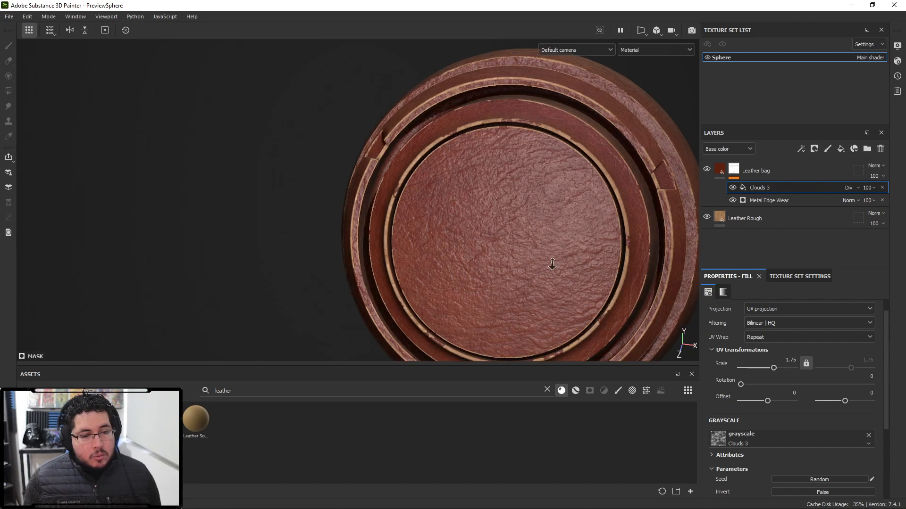
pyautogui.scroll(-5, 791, 373)
pyautogui.moveTo(782, 399)
pyautogui.mouseDown()
pyautogui.moveTo(819, 399)
pyautogui.moveTo(760, 400)
pyautogui.moveTo(769, 400)
pyautogui.mouseUp()
pyautogui.keyDown('alt'); pyautogui.moveTo(514, 188); pyautogui.dragTo(478, 125, button='right'); pyautogui.keyUp('alt')
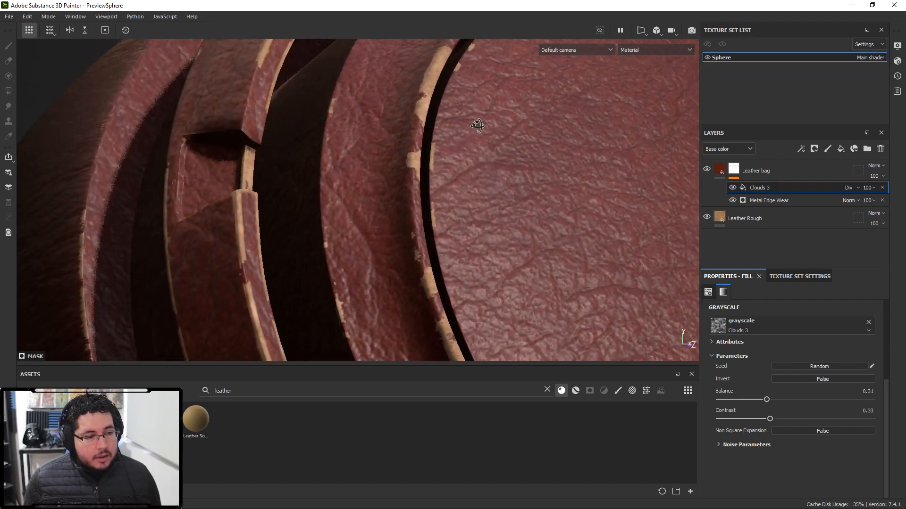
pyautogui.keyDown('alt'); pyautogui.moveTo(477, 124); pyautogui.dragTo(409, 183); pyautogui.keyUp('alt')
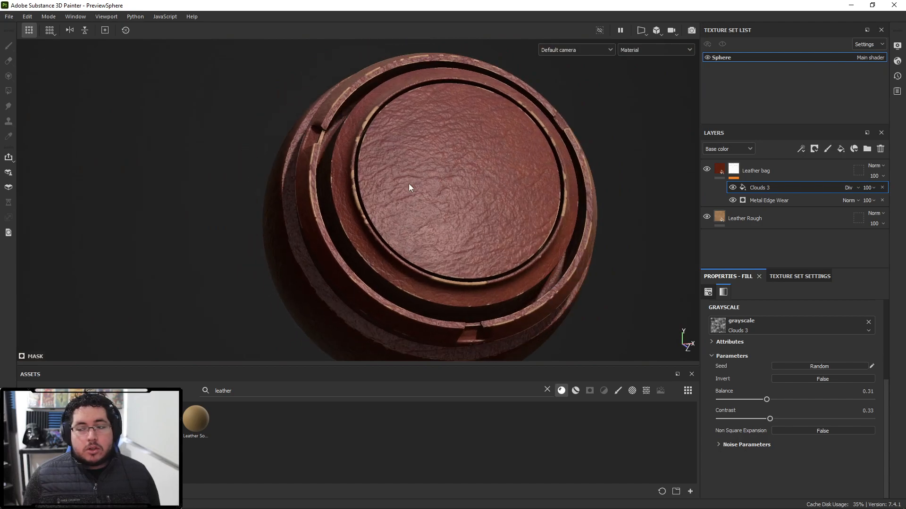
pyautogui.keyDown('alt'); pyautogui.moveTo(597, 180); pyautogui.dragTo(508, 218); pyautogui.keyUp('alt')
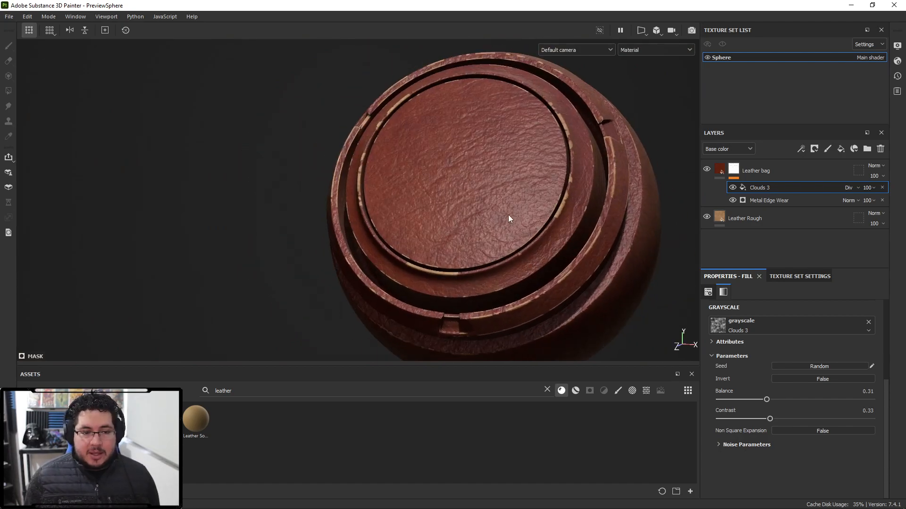
# - Add a fill to the Leather bag mask using the Grunge Scratches Rough texture
pyautogui.click(733, 171)
pyautogui.rightClick(734, 171)
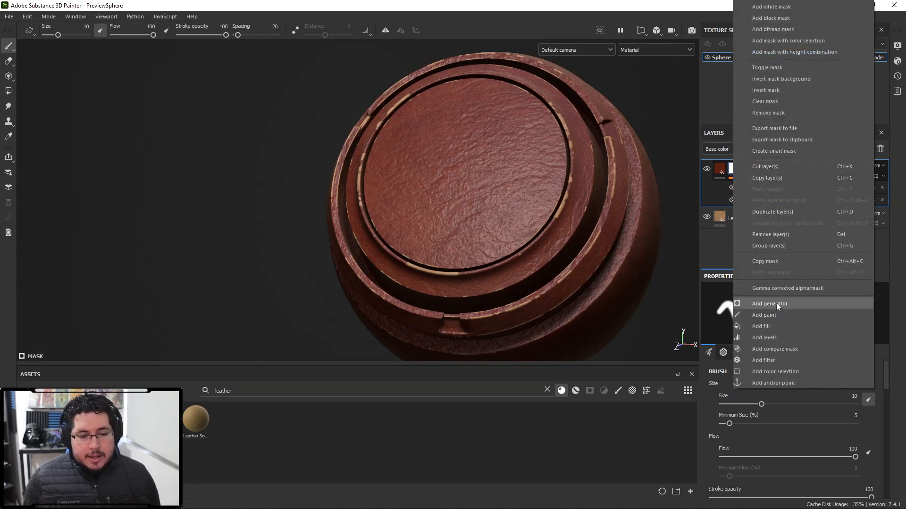
pyautogui.click(774, 325)
pyautogui.click(791, 324)
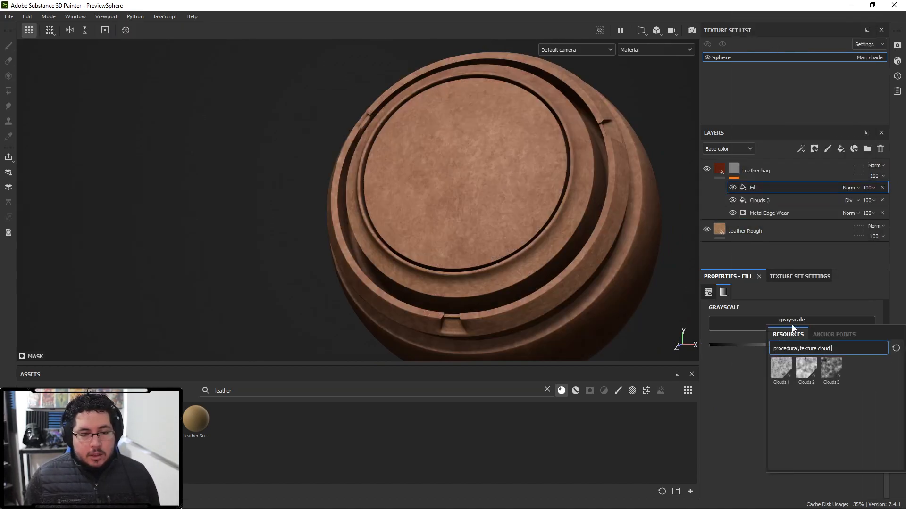
pyautogui.press('BackSpace')
pyautogui.press('BackSpace')
pyautogui.press('BackSpace')
pyautogui.press('BackSpace')
pyautogui.press('BackSpace')
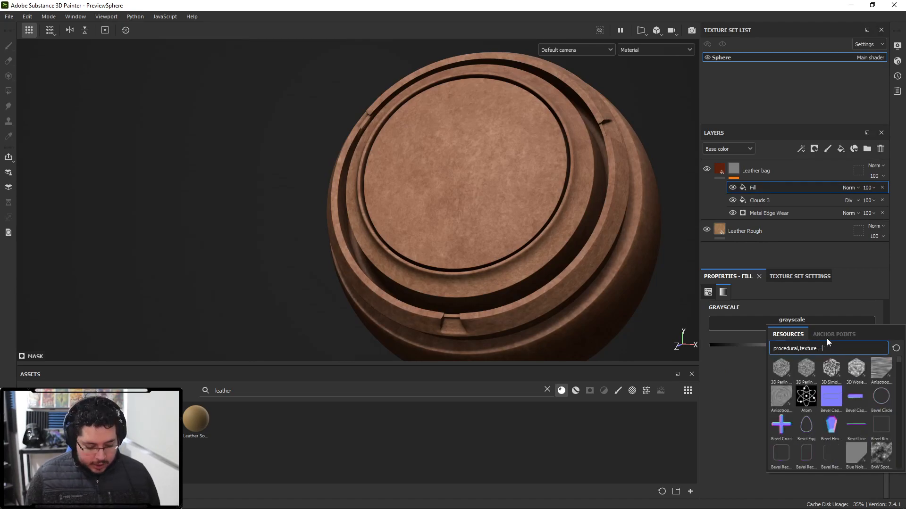
pyautogui.write('=scr')
pyautogui.write('a')
pyautogui.press('BackSpace')
pyautogui.press('BackSpace')
pyautogui.press('BackSpace')
pyautogui.press('BackSpace')
pyautogui.press('BackSpace')
pyautogui.write('scratc')
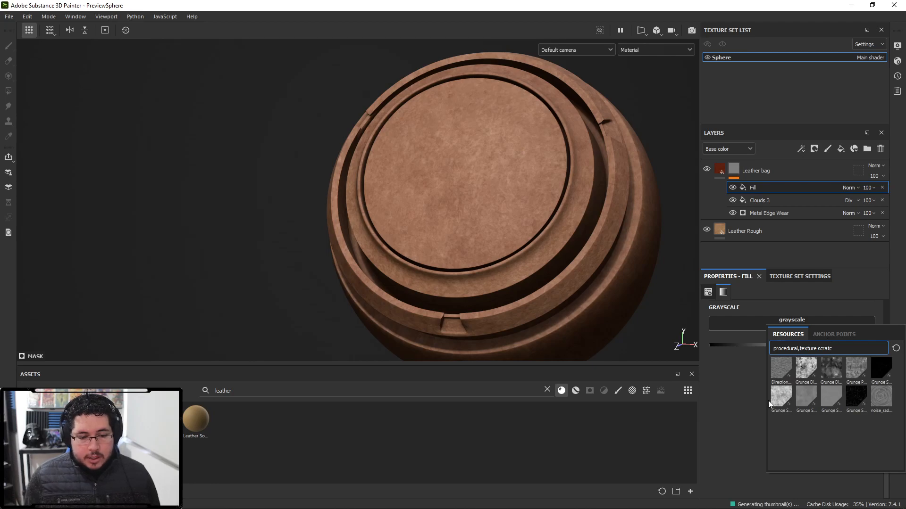
pyautogui.click(855, 400)
pyautogui.scroll(3, 745, 344)
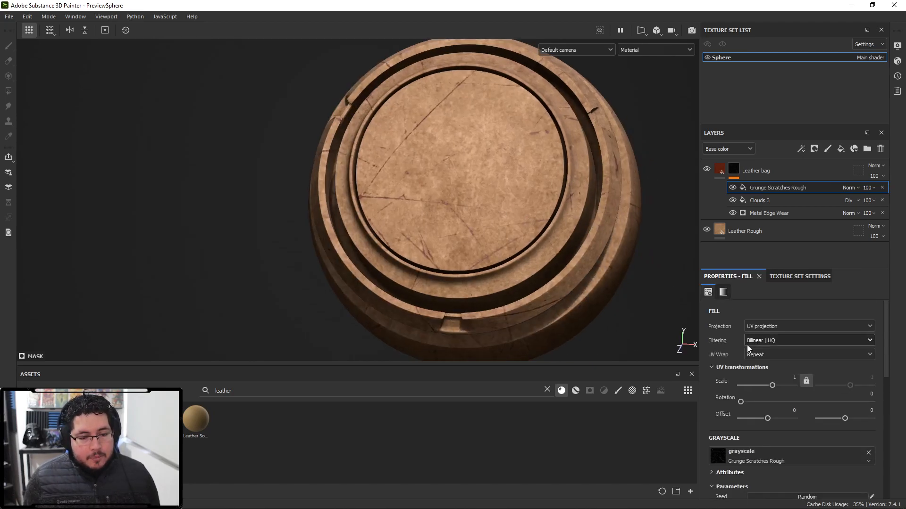
# - Set the scratches fill's balance to 0.77 and try the Multiply and Divide blend modes
pyautogui.moveTo(778, 386); pyautogui.dragTo(775, 385)
pyautogui.scroll(-3, 770, 434)
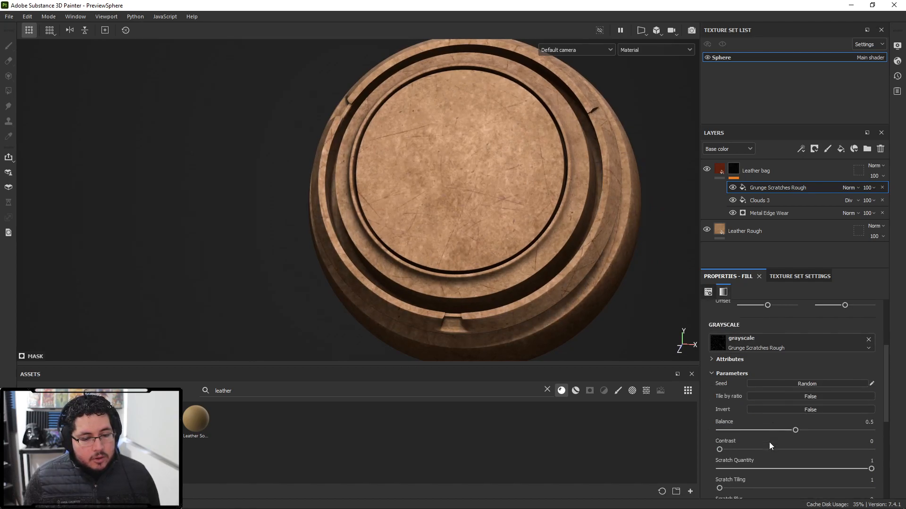
pyautogui.moveTo(794, 430); pyautogui.dragTo(835, 431)
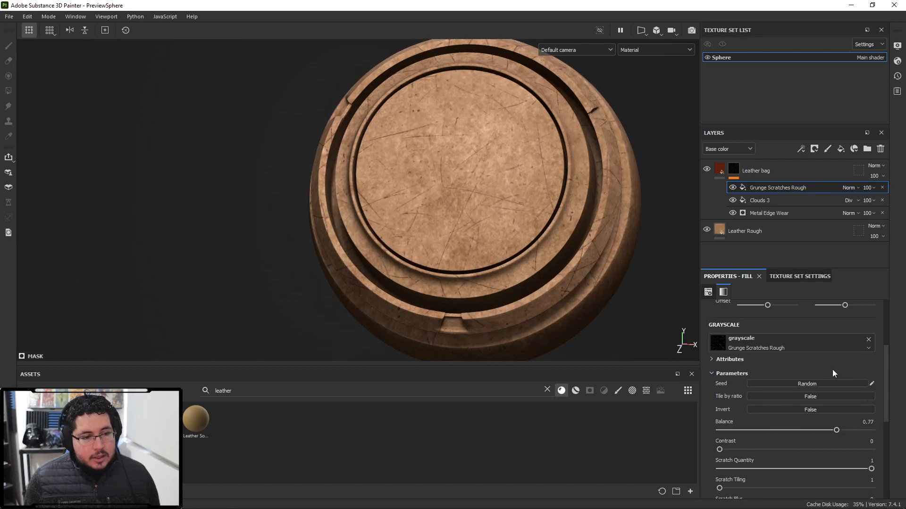
pyautogui.click(849, 187)
pyautogui.click(850, 233)
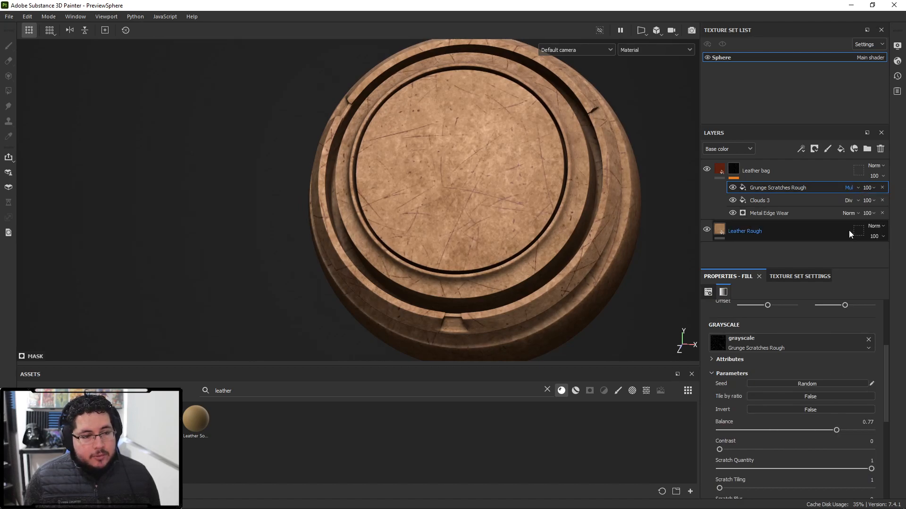
pyautogui.click(848, 188)
pyautogui.click(846, 240)
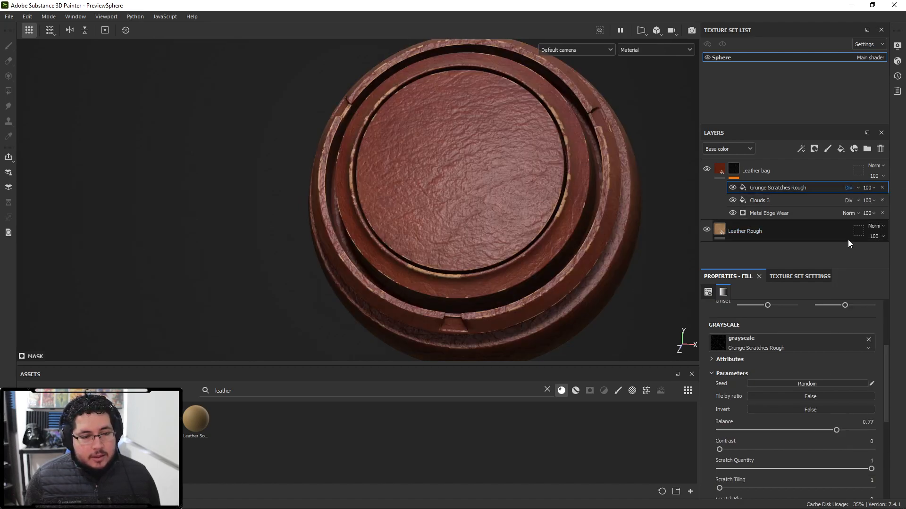
# - Undo the blend mode changes and delete the Grunge Scratches Rough fill from the Leather bag mask
pyautogui.hotkey('ctrl', 'z')
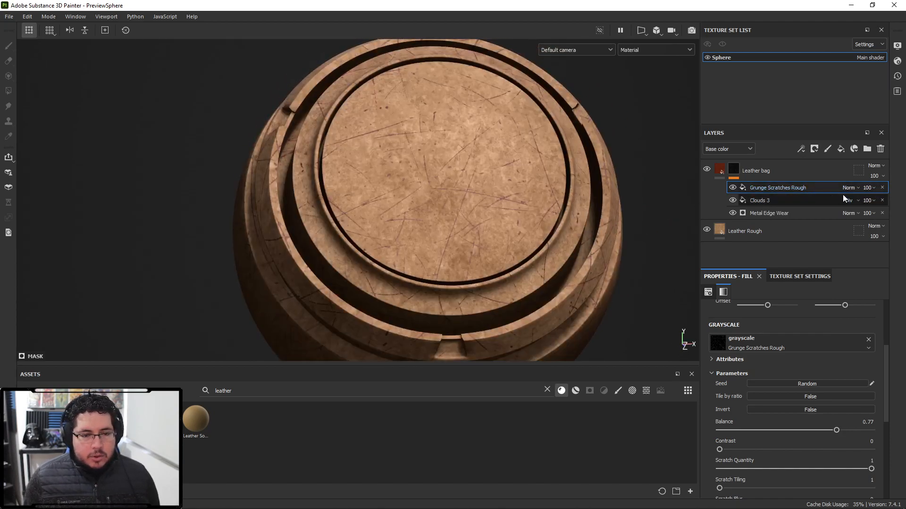
pyautogui.hotkey('ctrl', 'z')
pyautogui.click(882, 188)
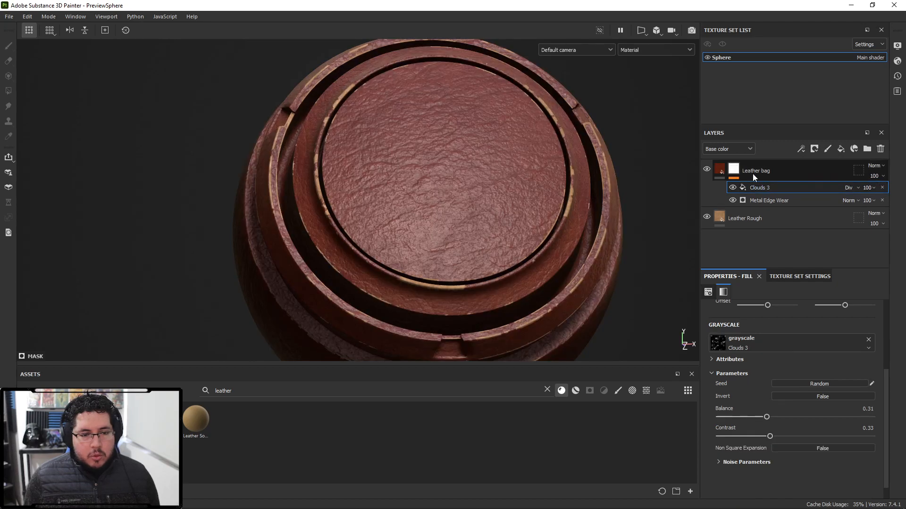
# - Duplicate the Leather Rough layer to the top of the stack and add a black mask to the copy
pyautogui.click(763, 214)
pyautogui.moveTo(763, 221); pyautogui.dragTo(781, 165)
pyautogui.rightClick(781, 168)
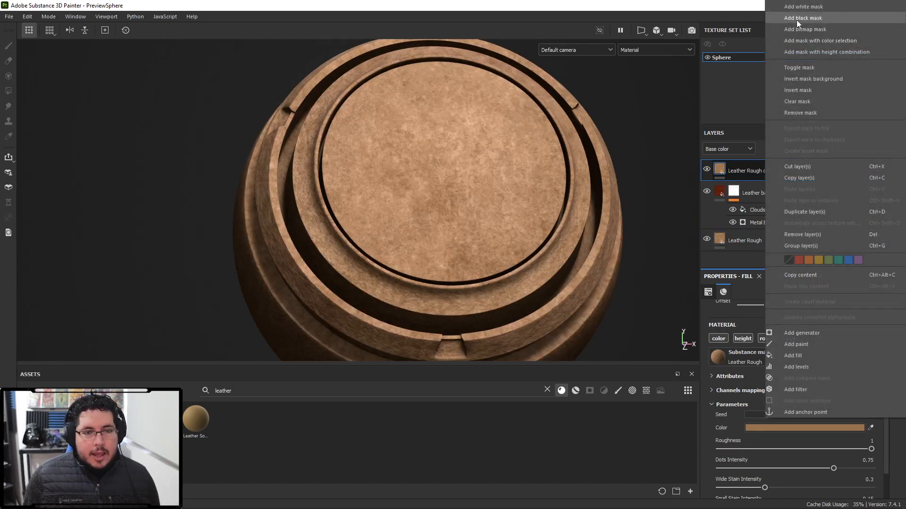
pyautogui.click(794, 18)
pyautogui.rightClick(755, 165)
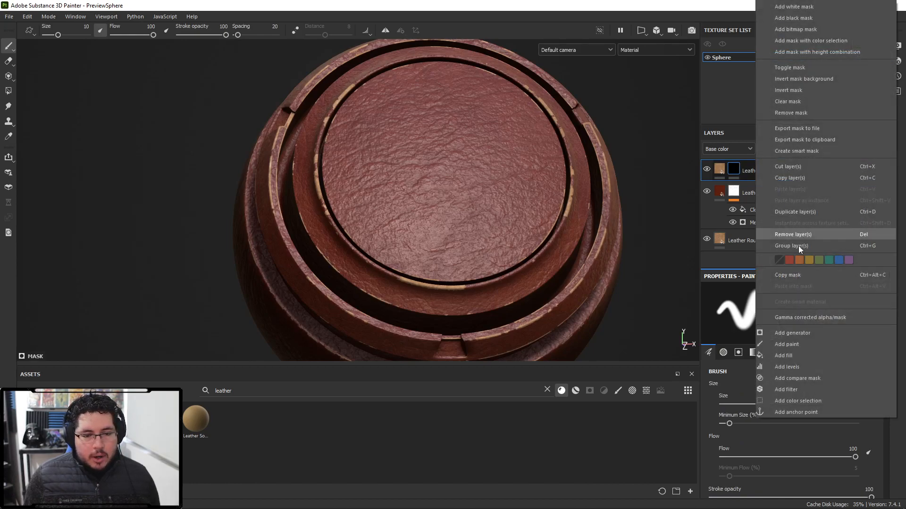
pyautogui.click(801, 332)
pyautogui.hotkey('ctrl', 'z')
# - Add a fill to the copied layer's mask using the Grunge Scratches Rough texture
pyautogui.rightClick(752, 181)
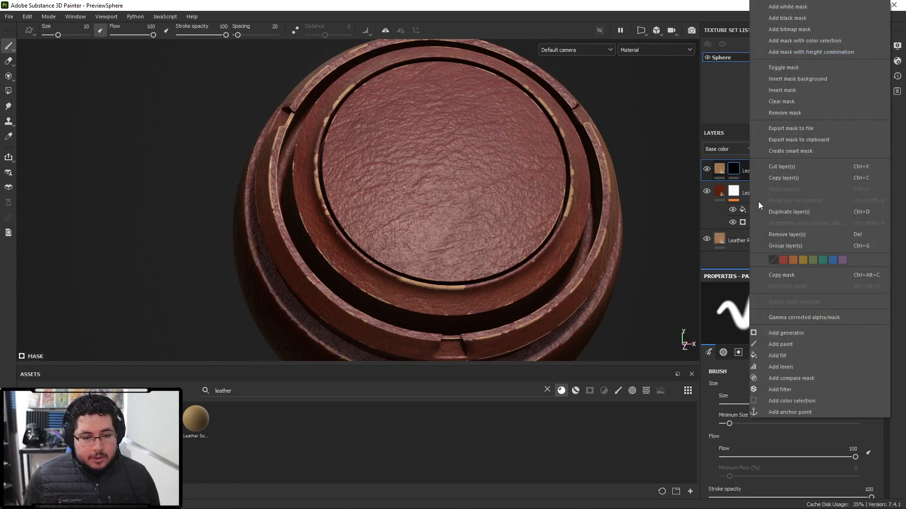
pyautogui.click(786, 355)
pyautogui.click(789, 342)
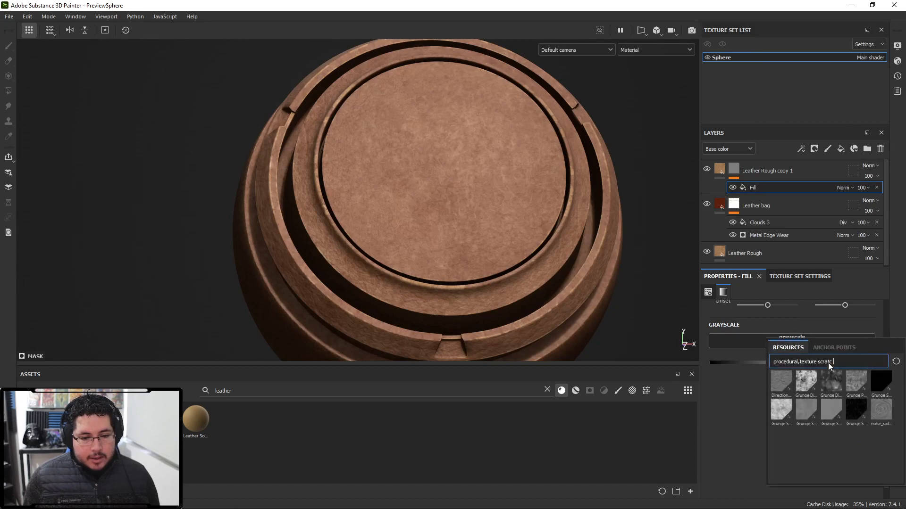
pyautogui.click(862, 409)
pyautogui.scroll(-3, 592, 218)
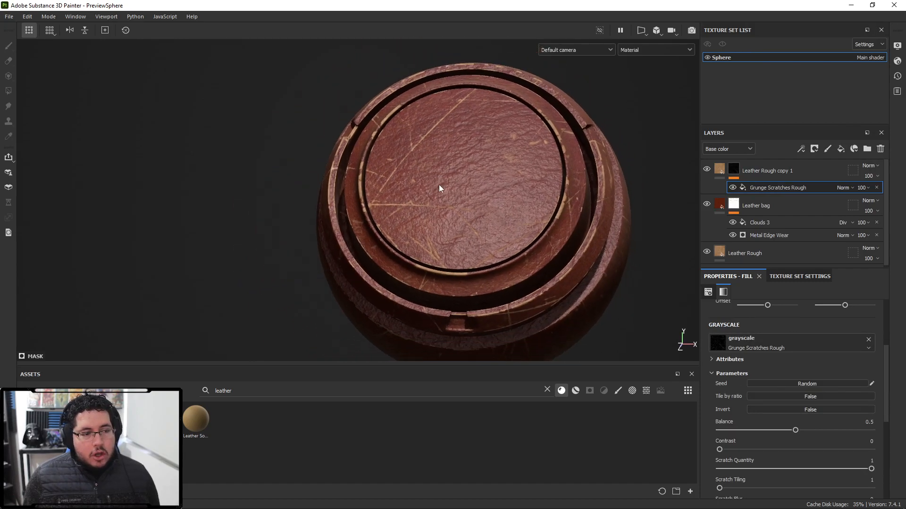
# - Rename the copied layer to Leather Scratches
pyautogui.click(779, 177)
pyautogui.doubleClick(777, 171)
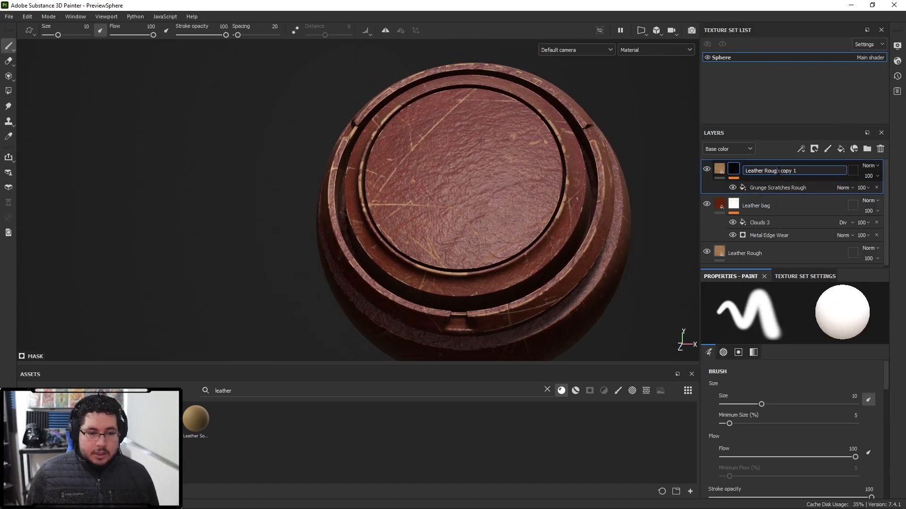
pyautogui.moveTo(817, 173); pyautogui.dragTo(761, 171)
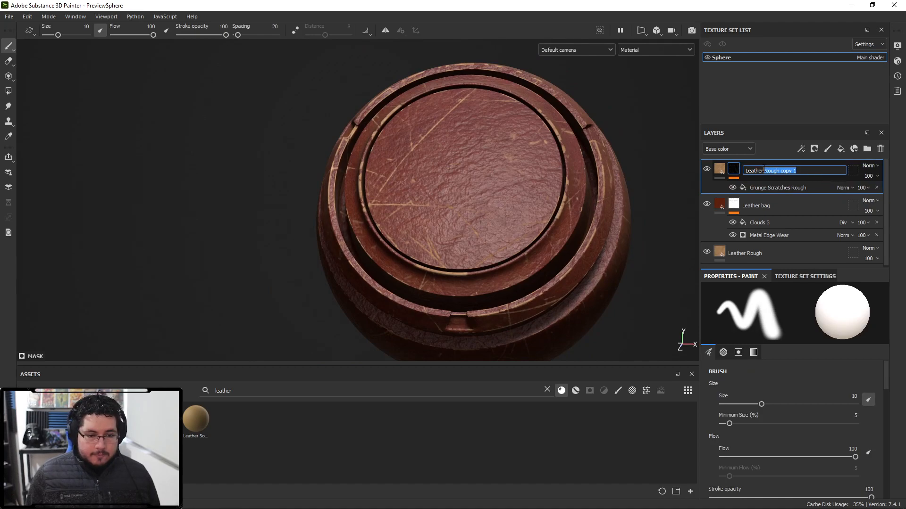
pyautogui.press('BackSpace')
pyautogui.write('Scratches')
pyautogui.press('Return')
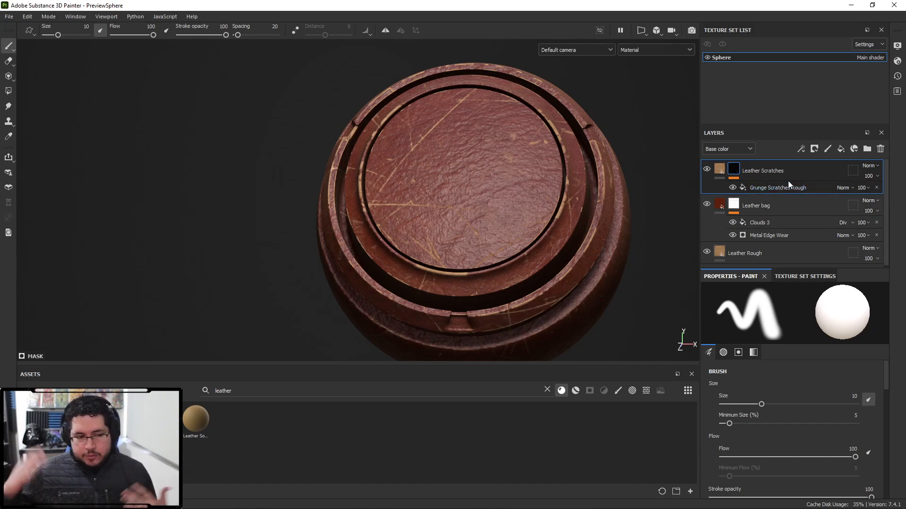
# - Set the Leather Scratches material's height position to 0.42
pyautogui.keyDown('alt'); pyautogui.moveTo(483, 184); pyautogui.dragTo(513, 193); pyautogui.keyUp('alt')
pyautogui.keyDown('alt'); pyautogui.moveTo(513, 194); pyautogui.dragTo(472, 182, button='right'); pyautogui.keyUp('alt')
pyautogui.keyDown('alt'); pyautogui.moveTo(472, 182); pyautogui.dragTo(350, 192); pyautogui.keyUp('alt')
pyautogui.keyDown('alt'); pyautogui.moveTo(482, 189); pyautogui.dragTo(557, 262, button='right'); pyautogui.keyUp('alt')
pyautogui.keyDown('alt'); pyautogui.moveTo(476, 203); pyautogui.dragTo(520, 167); pyautogui.keyUp('alt')
pyautogui.keyDown('alt'); pyautogui.moveTo(520, 167); pyautogui.dragTo(587, 257, button='right'); pyautogui.keyUp('alt')
pyautogui.keyDown('alt'); pyautogui.moveTo(544, 157); pyautogui.dragTo(515, 140, button='middle'); pyautogui.keyUp('alt')
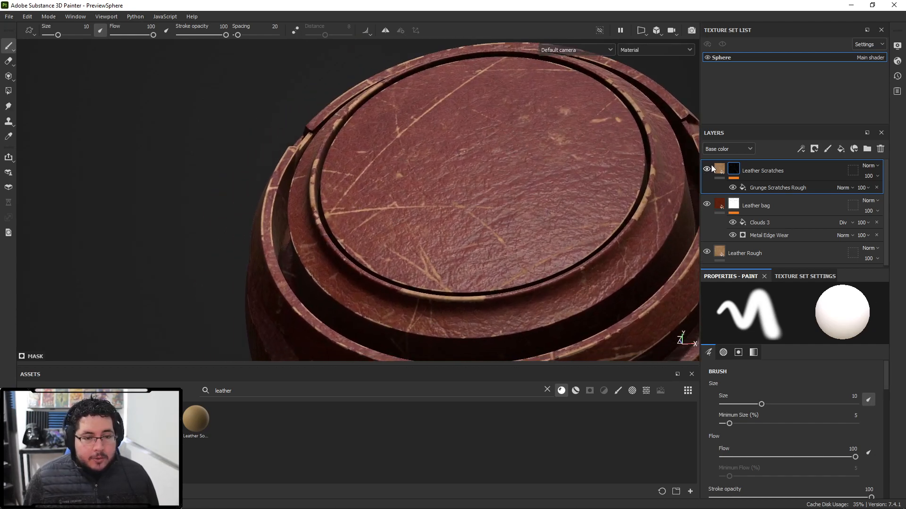
pyautogui.click(720, 173)
pyautogui.scroll(-5, 745, 343)
pyautogui.scroll(3, 778, 382)
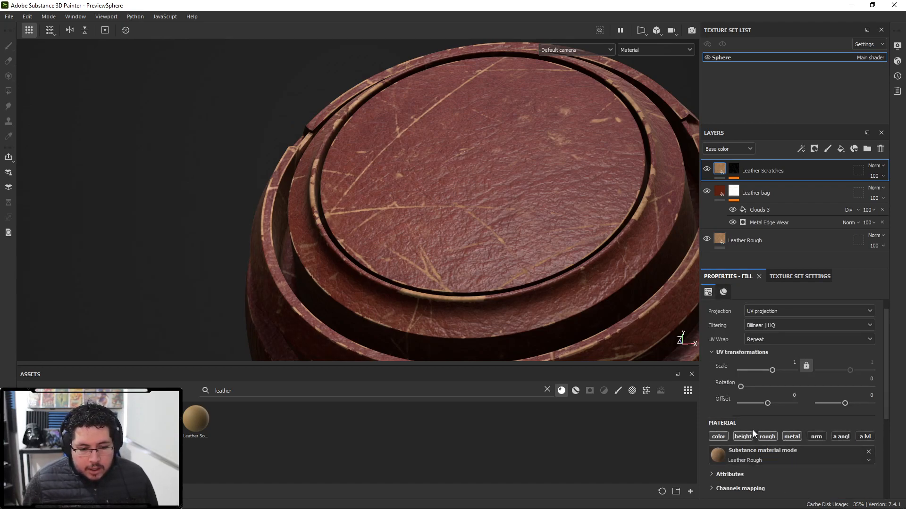
pyautogui.scroll(-6, 752, 429)
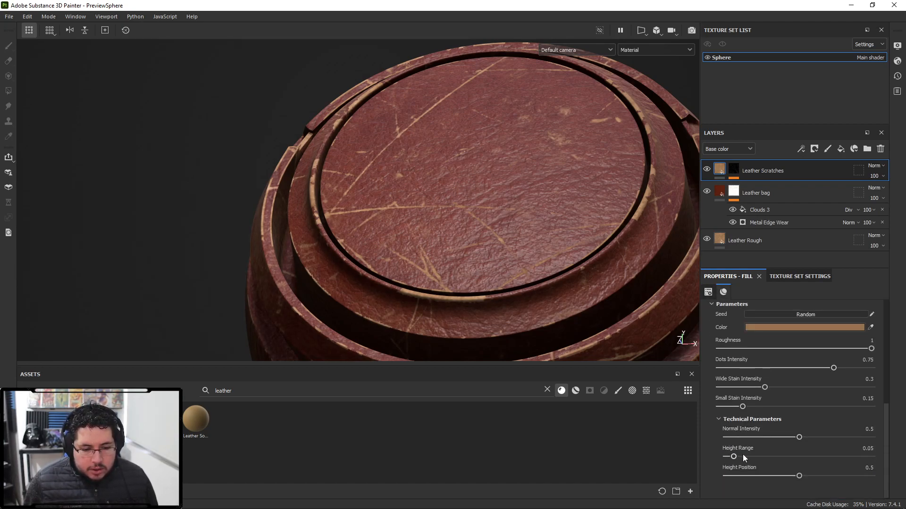
pyautogui.moveTo(797, 476)
pyautogui.mouseDown()
pyautogui.moveTo(780, 475)
pyautogui.moveTo(799, 465)
pyautogui.moveTo(788, 466)
pyautogui.mouseUp()
pyautogui.keyDown('alt'); pyautogui.moveTo(413, 259); pyautogui.dragTo(531, 281, button='right'); pyautogui.keyUp('alt')
pyautogui.keyDown('alt'); pyautogui.moveTo(531, 281); pyautogui.dragTo(608, 269); pyautogui.keyUp('alt')
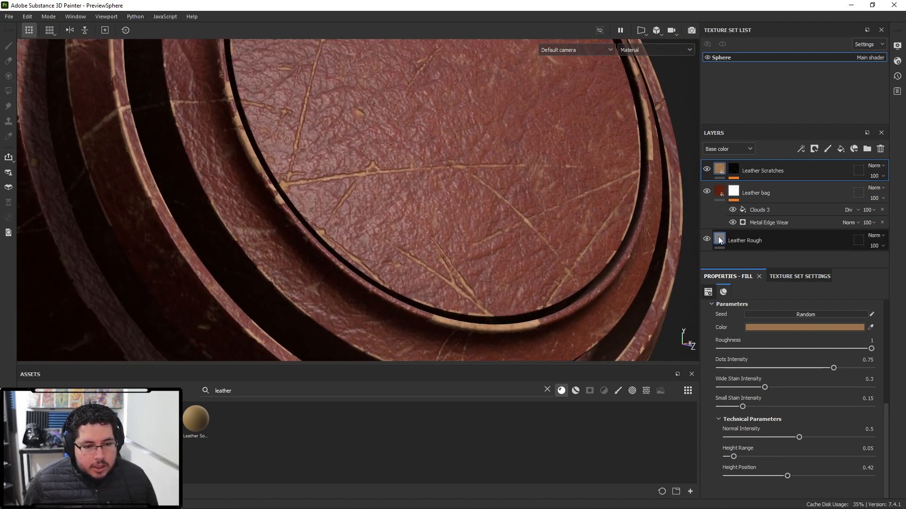
# - Set the Leather Rough material's height position to 0.29
pyautogui.click(719, 240)
pyautogui.scroll(-2, 765, 483)
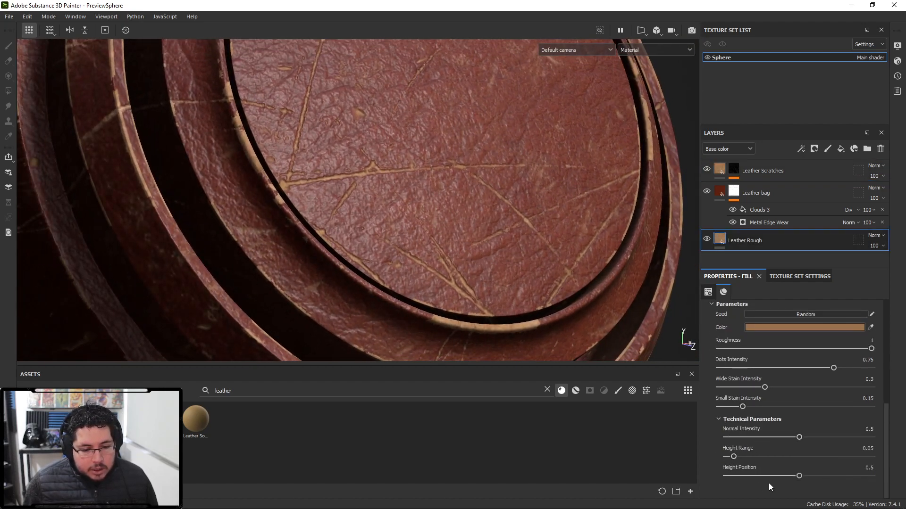
pyautogui.moveTo(798, 476); pyautogui.dragTo(796, 476)
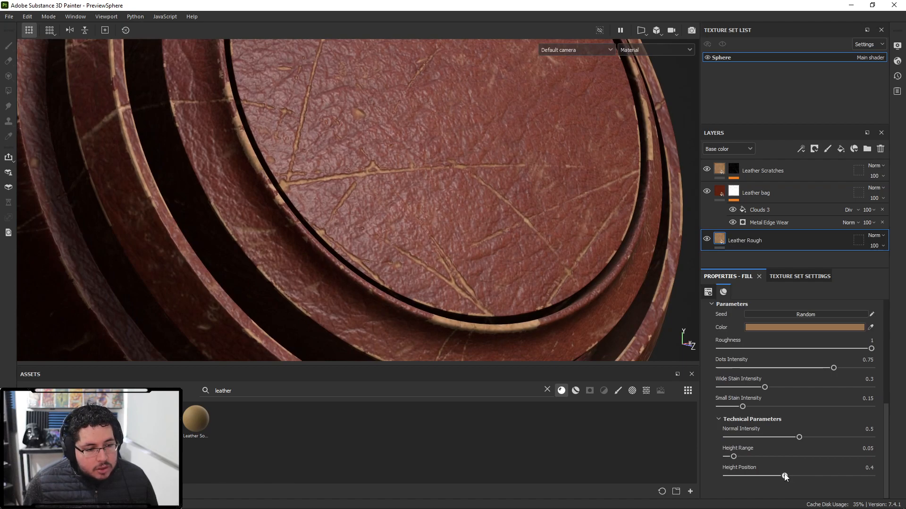
pyautogui.moveTo(727, 471); pyautogui.dragTo(780, 471)
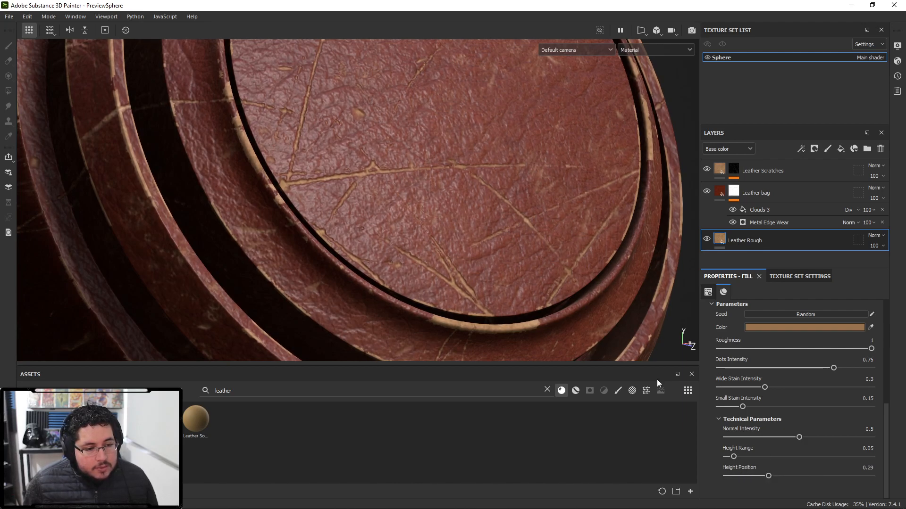
# - Set the Leather Scratches material's height position to 0.47
pyautogui.scroll(-5, 500, 245)
pyautogui.keyDown('alt'); pyautogui.moveTo(500, 245); pyautogui.dragTo(377, 261); pyautogui.keyUp('alt')
pyautogui.click(723, 171)
pyautogui.click(732, 169)
pyautogui.scroll(-6, 743, 478)
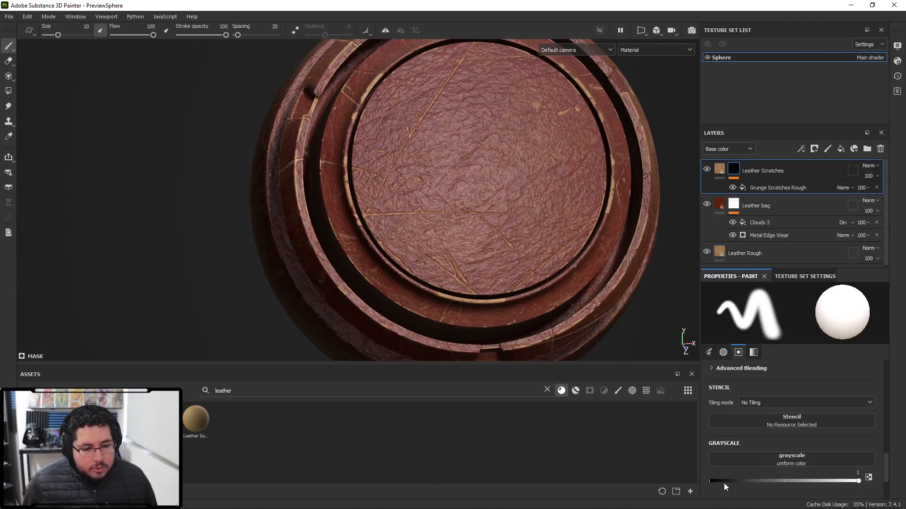
pyautogui.scroll(3, 761, 439)
pyautogui.click(719, 170)
pyautogui.scroll(-3, 777, 471)
pyautogui.moveTo(785, 475); pyautogui.dragTo(789, 476)
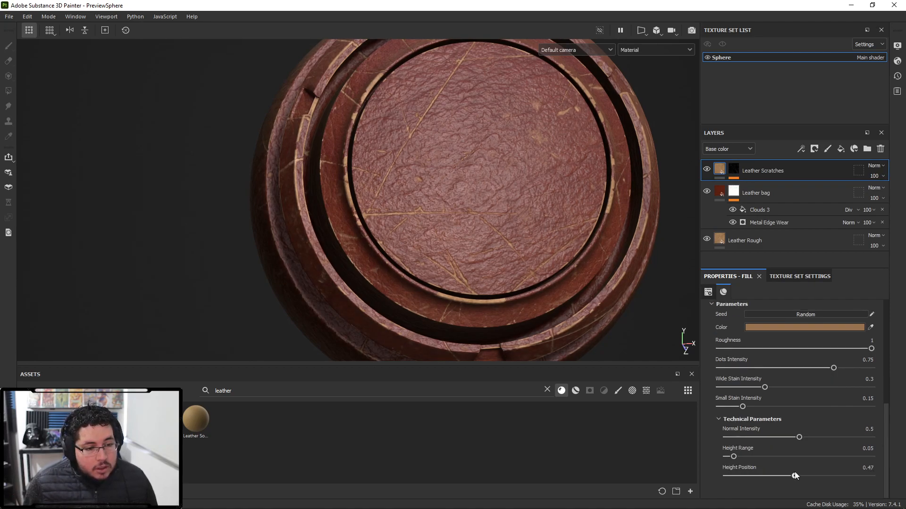
# - Orbit and zoom around the sphere to inspect the scratched leather surface
pyautogui.scroll(5, 458, 256)
pyautogui.keyDown('alt'); pyautogui.moveTo(457, 256); pyautogui.dragTo(576, 203); pyautogui.keyUp('alt')
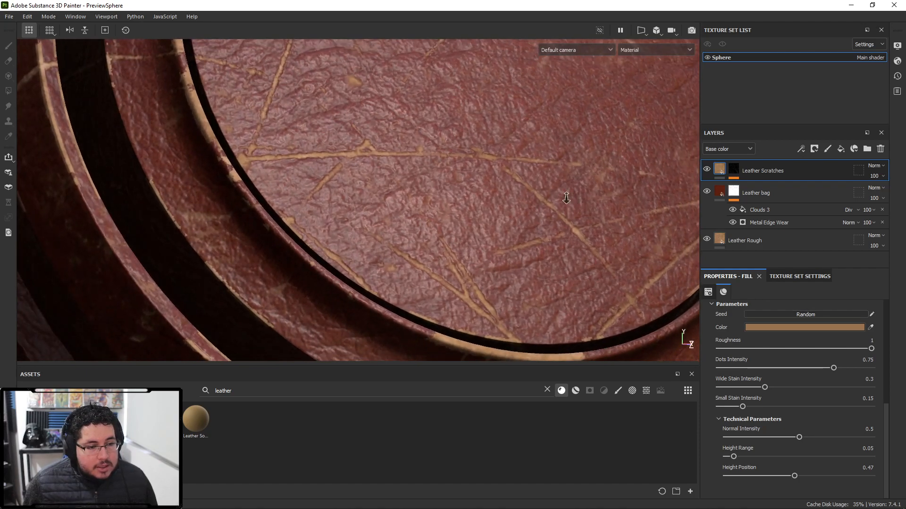
pyautogui.scroll(-5, 576, 202)
pyautogui.keyDown('alt'); pyautogui.moveTo(111, 180); pyautogui.dragTo(406, 233); pyautogui.keyUp('alt')
pyautogui.keyDown('shift'); pyautogui.moveTo(406, 233); pyautogui.dragTo(378, 224, button='right'); pyautogui.keyUp('shift')
pyautogui.keyDown('alt'); pyautogui.moveTo(439, 246); pyautogui.dragTo(390, 225); pyautogui.keyUp('alt')
pyautogui.scroll(3, 390, 225)
pyautogui.keyDown('alt'); pyautogui.moveTo(549, 232); pyautogui.dragTo(503, 245, button='middle'); pyautogui.keyUp('alt')
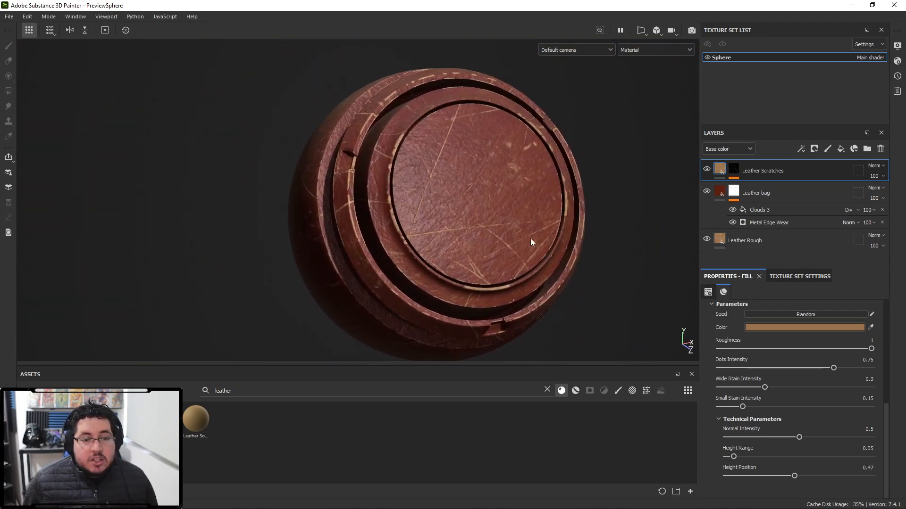
pyautogui.click(733, 179)
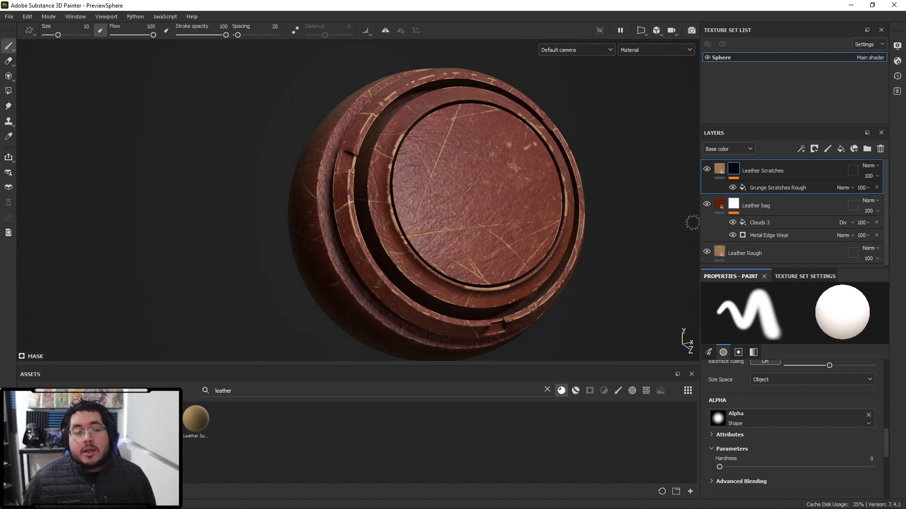
# - Set the Grunge Scratches Rough mask's balance to 0.25
pyautogui.click(772, 190)
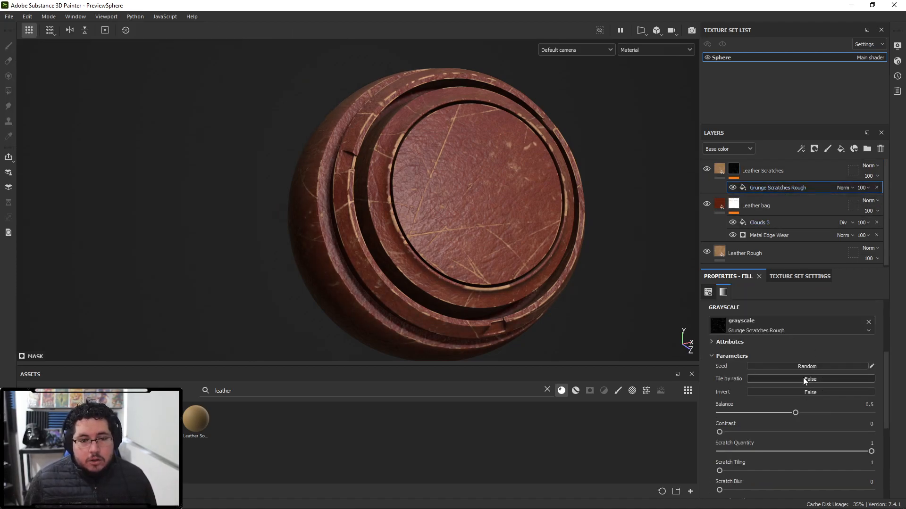
pyautogui.scroll(-3, 803, 378)
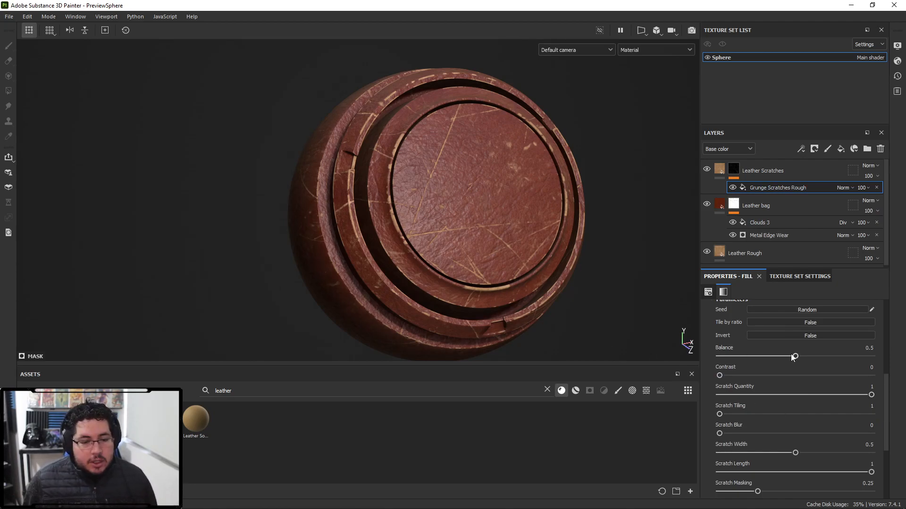
pyautogui.moveTo(791, 356); pyautogui.dragTo(754, 345)
pyautogui.keyDown('alt'); pyautogui.moveTo(499, 256); pyautogui.dragTo(574, 268); pyautogui.keyUp('alt')
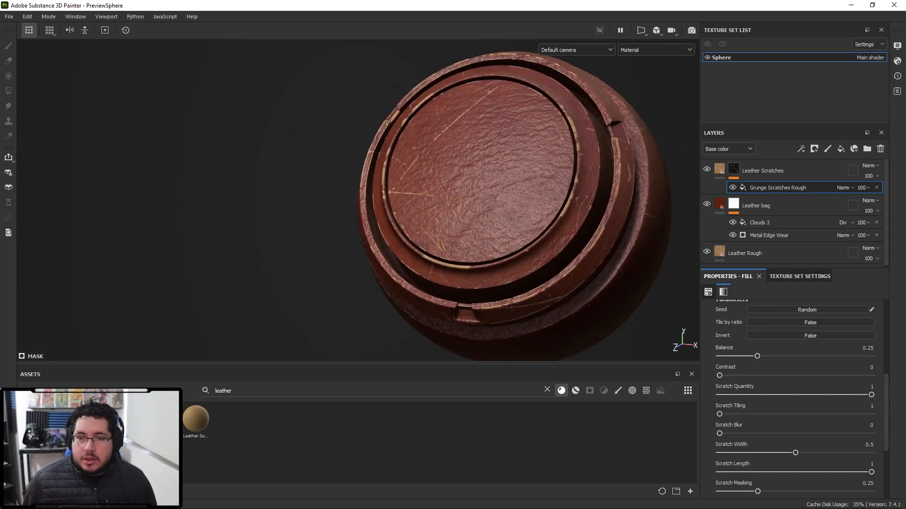
# - Browse Google image results for old dirty leather boots as reference
pyautogui.moveTo(554, 508); pyautogui.dragTo(573, 1)
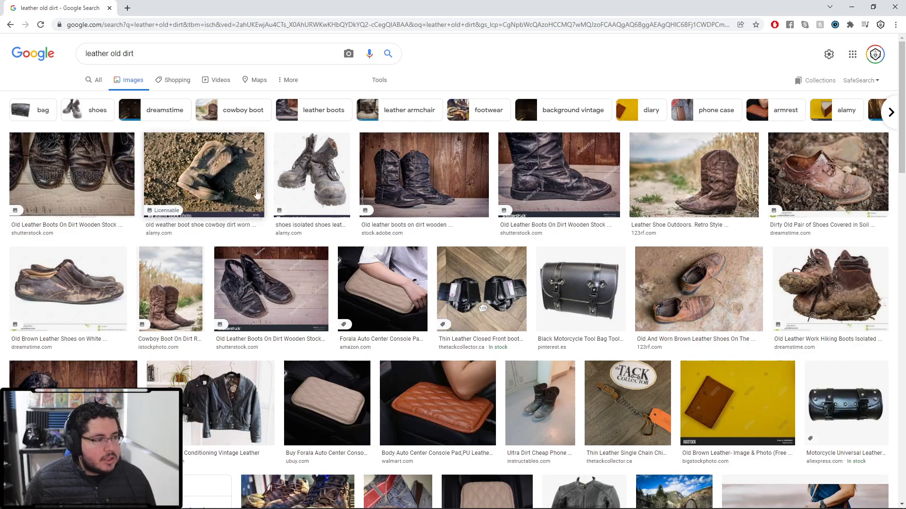
pyautogui.click(426, 166)
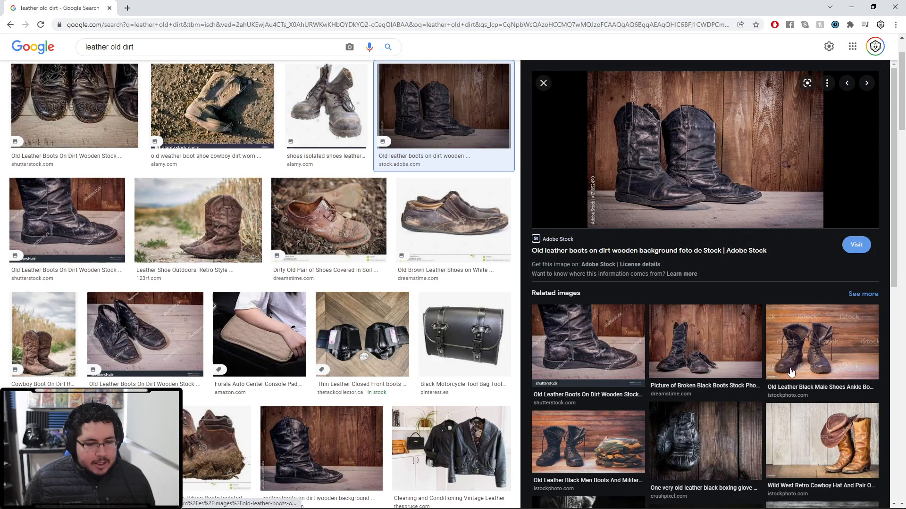
pyautogui.click(823, 453)
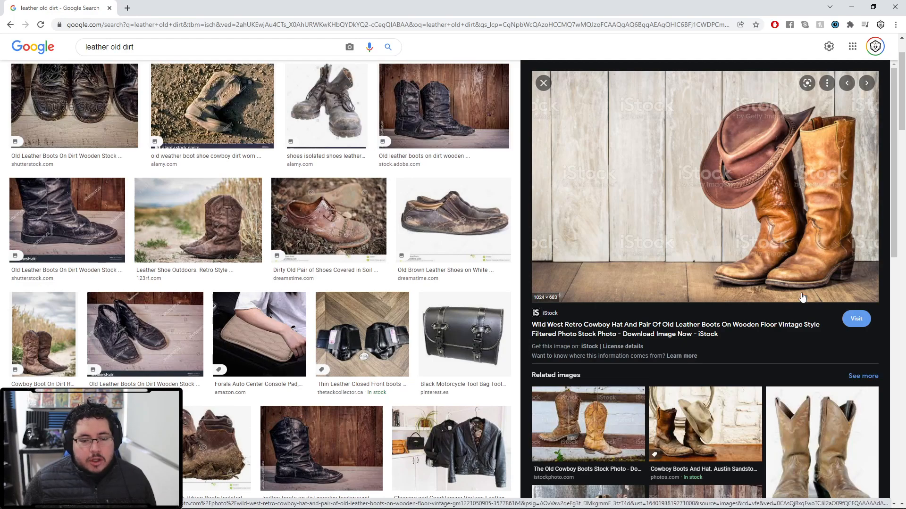
pyautogui.scroll(-4, 809, 283)
pyautogui.click(691, 387)
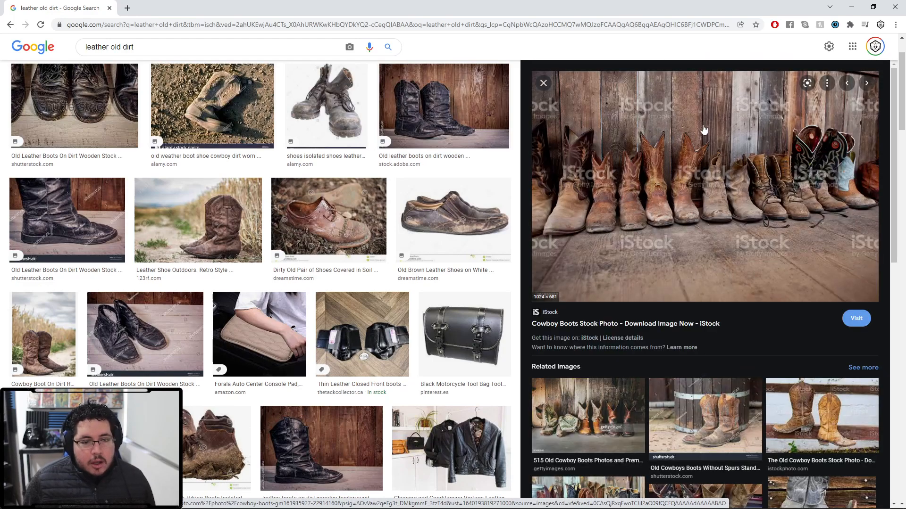
pyautogui.moveTo(576, 13)
pyautogui.mouseDown()
pyautogui.moveTo(905, 70)
pyautogui.moveTo(443, 123)
pyautogui.moveTo(905, 141)
pyautogui.mouseUp()
# - Search the assets for rust, add the Rust Fine material as a new layer and give it a black mask
pyautogui.keyDown('alt'); pyautogui.moveTo(511, 245); pyautogui.dragTo(568, 251); pyautogui.keyUp('alt')
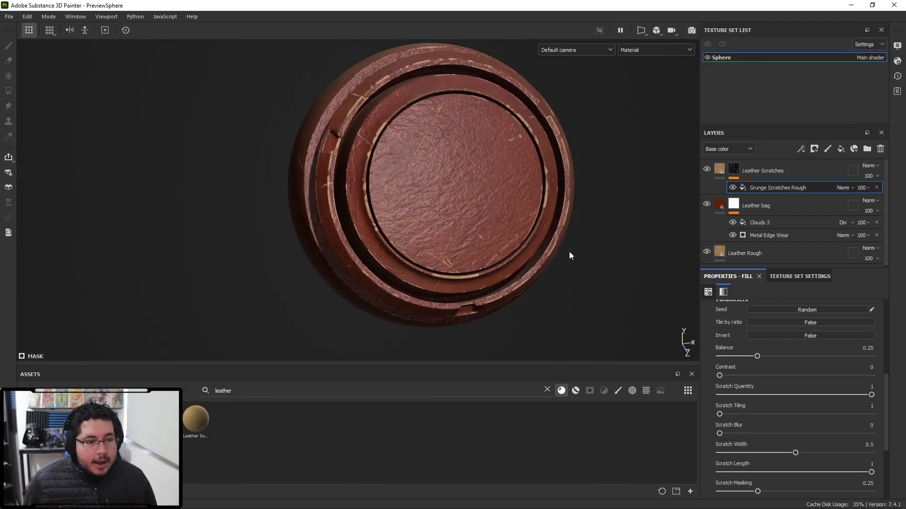
pyautogui.click(547, 389)
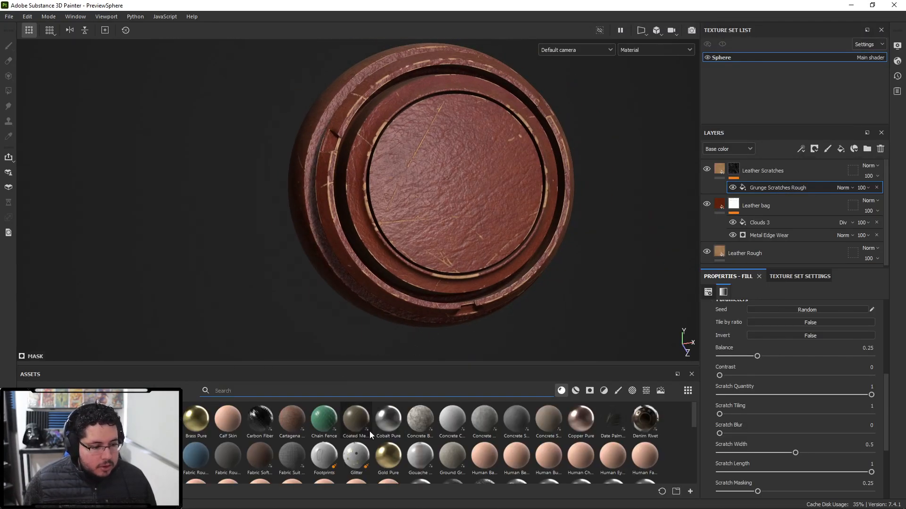
pyautogui.write('rus')
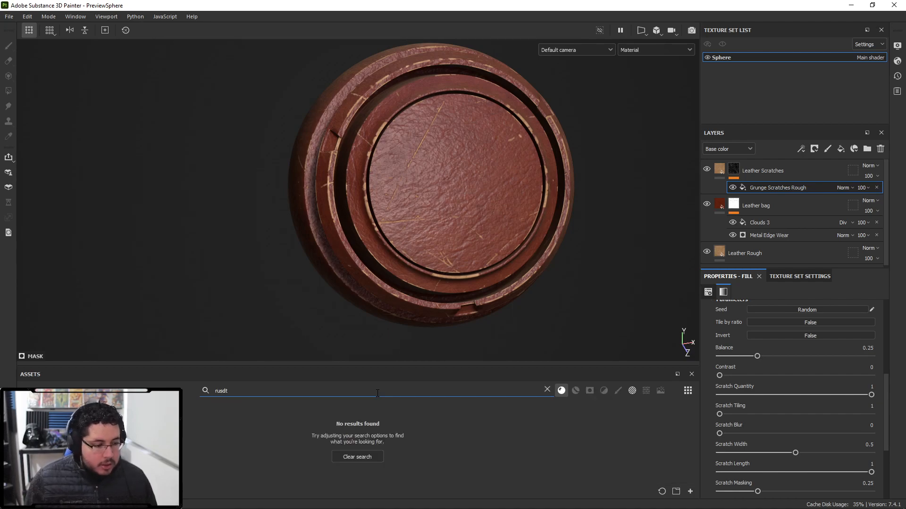
pyautogui.moveTo(226, 423); pyautogui.dragTo(763, 169)
pyautogui.rightClick(762, 174)
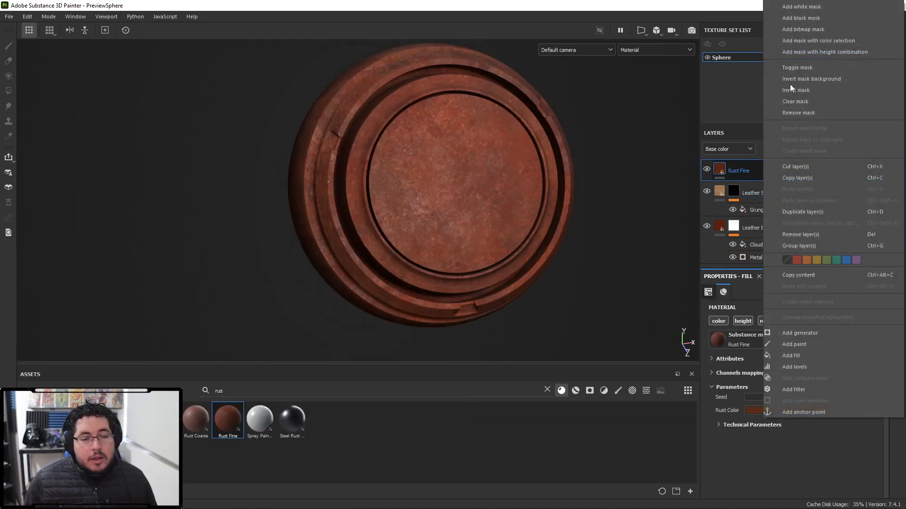
pyautogui.click(797, 20)
# - Add a Dirt generator to the Rust Fine layer's mask
pyautogui.rightClick(740, 164)
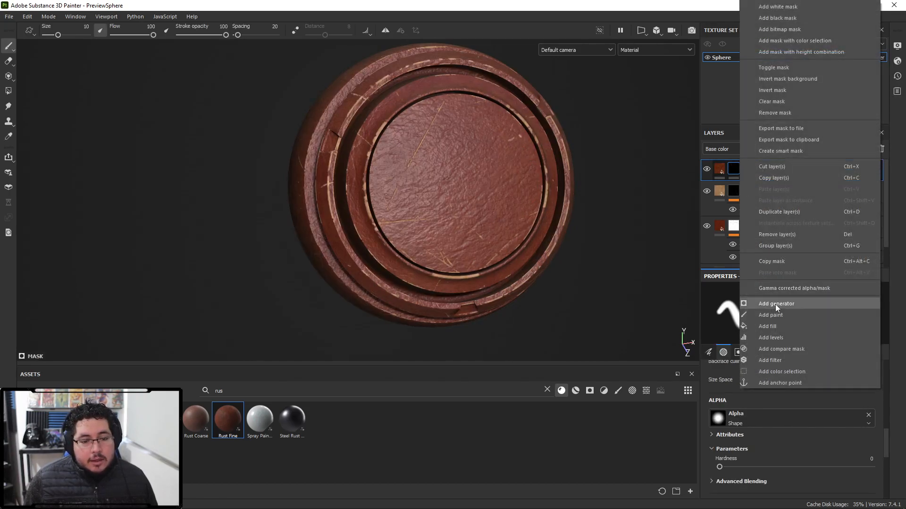
pyautogui.click(783, 306)
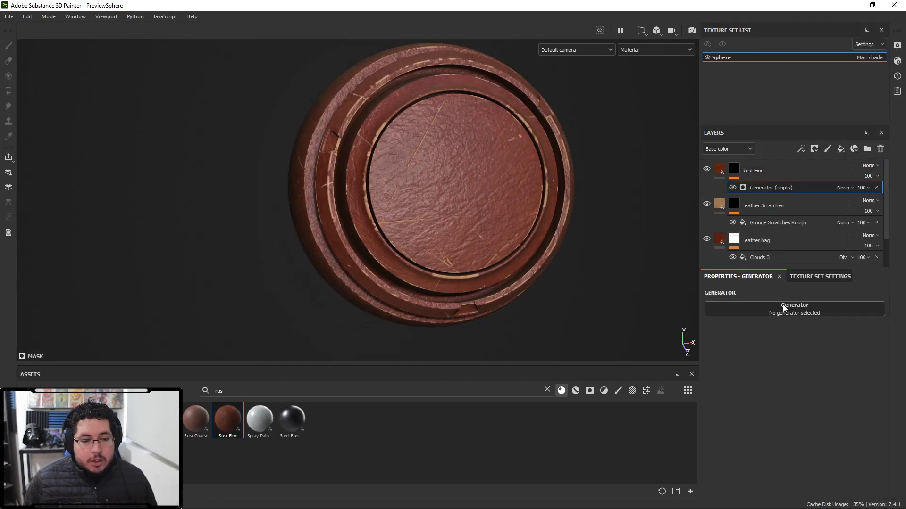
pyautogui.click(783, 307)
pyautogui.keyDown('alt'); pyautogui.moveTo(561, 244); pyautogui.dragTo(581, 250); pyautogui.keyUp('alt')
# - Set the Rust Fine layer's blend mode to Overlay
pyautogui.click(865, 169)
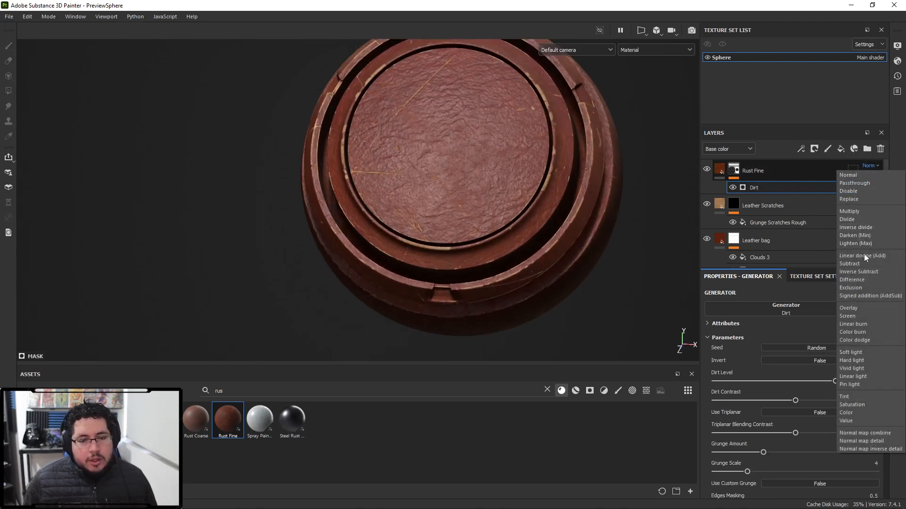
pyautogui.click(847, 308)
pyautogui.keyDown('alt'); pyautogui.moveTo(577, 220); pyautogui.dragTo(549, 252); pyautogui.keyUp('alt')
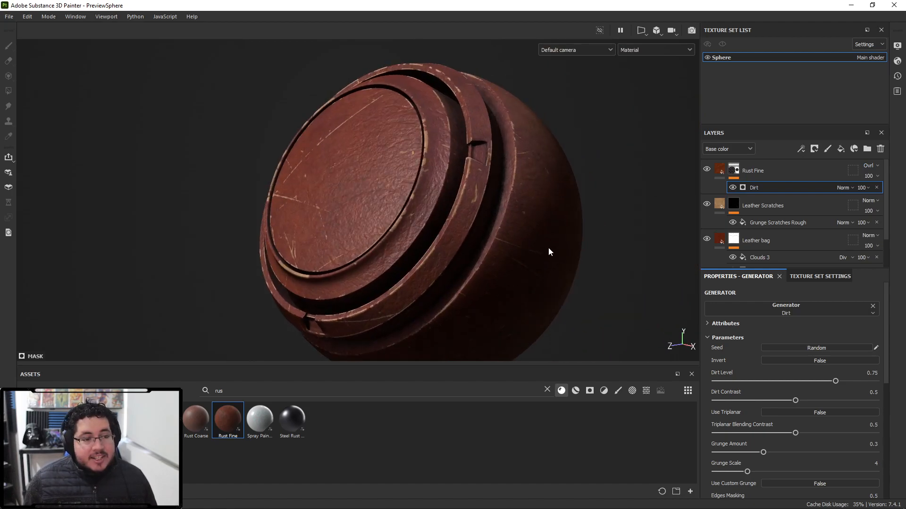
# - Switch the viewport to the base color channel and compare the Rust Fine layer in Normal and Overlay blending
pyautogui.press('c')
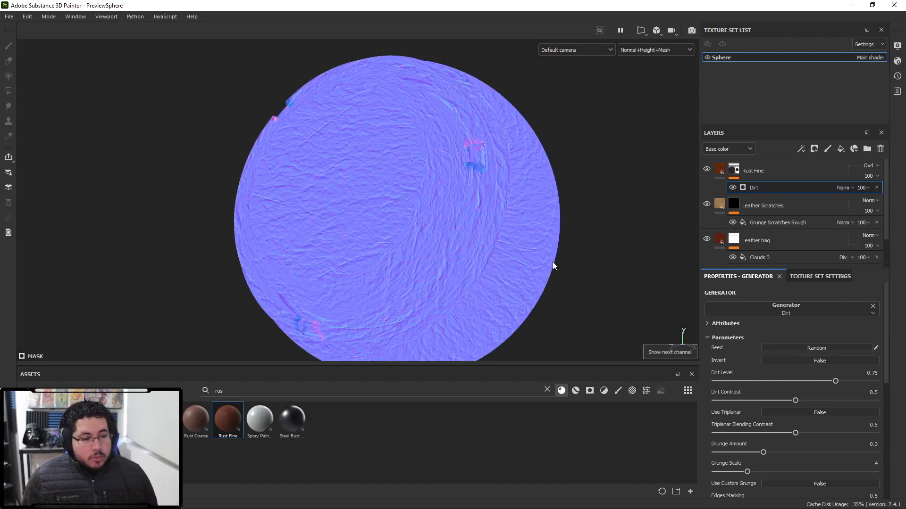
pyautogui.press('c')
pyautogui.keyDown('alt'); pyautogui.moveTo(553, 262); pyautogui.dragTo(570, 247); pyautogui.keyUp('alt')
pyautogui.scroll(4, 583, 218)
pyautogui.click(869, 166)
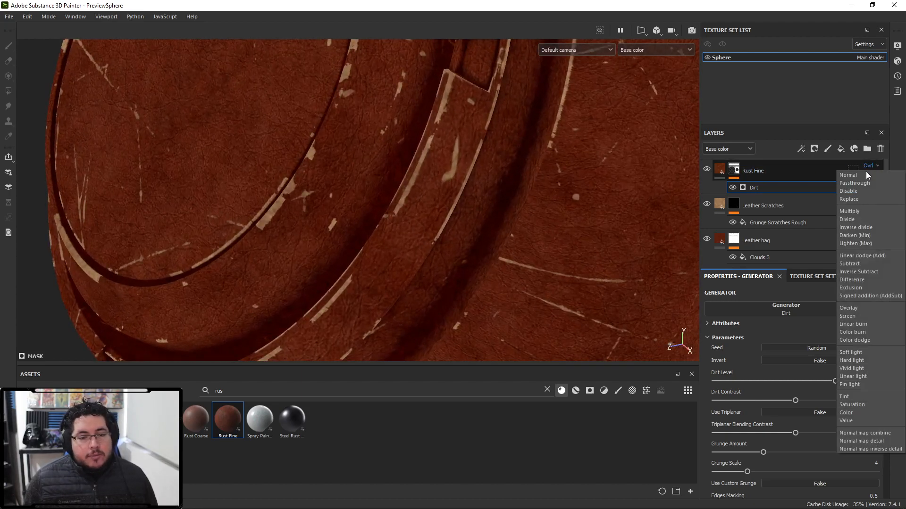
pyautogui.click(863, 177)
pyautogui.scroll(-4, 560, 195)
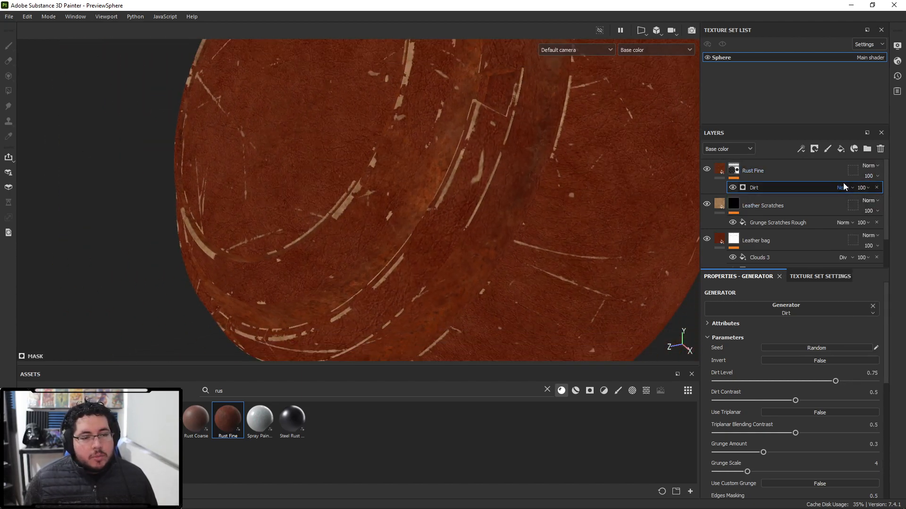
pyautogui.click(871, 165)
pyautogui.click(848, 308)
# - Lower the Rust Fine layer's opacity to 71
pyautogui.keyDown('alt'); pyautogui.moveTo(684, 314); pyautogui.dragTo(361, 173, button='right'); pyautogui.keyUp('alt')
pyautogui.keyDown('alt'); pyautogui.moveTo(362, 174); pyautogui.dragTo(688, 242); pyautogui.keyUp('alt')
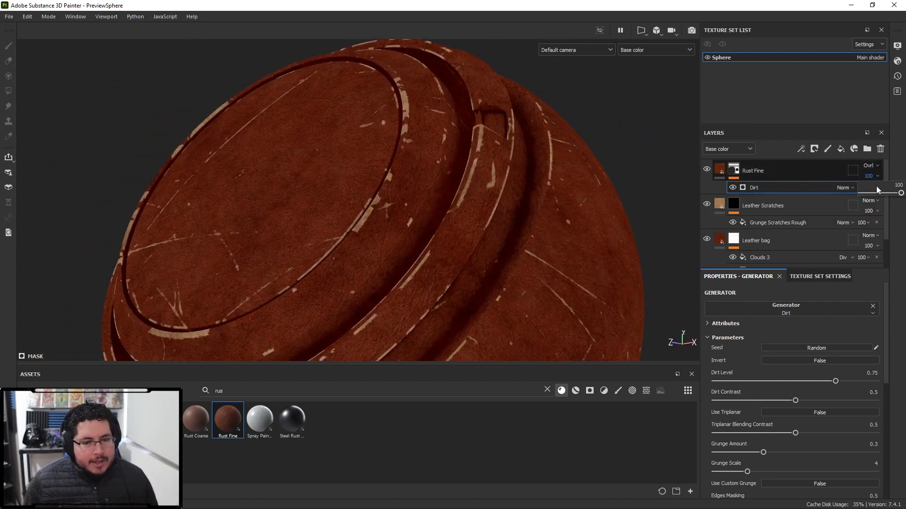
pyautogui.moveTo(876, 190); pyautogui.dragTo(888, 194)
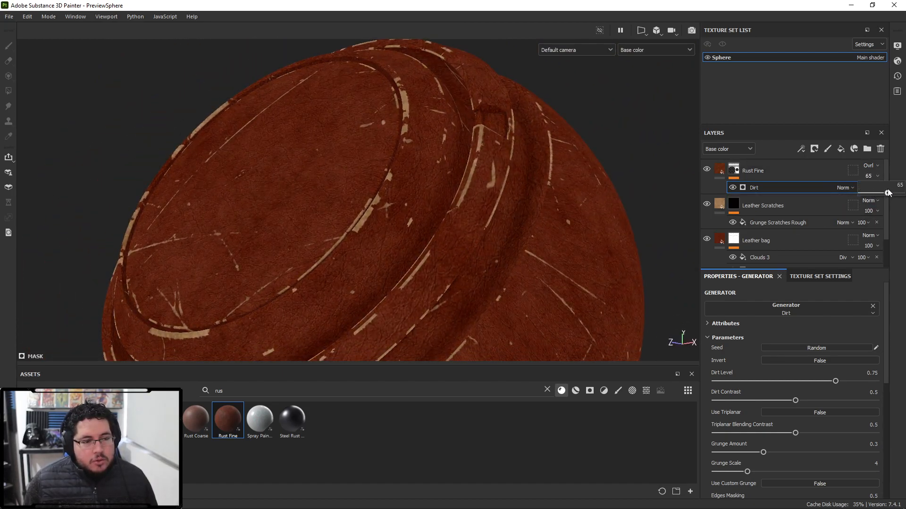
pyautogui.keyDown('alt'); pyautogui.moveTo(633, 198); pyautogui.dragTo(550, 234); pyautogui.keyUp('alt')
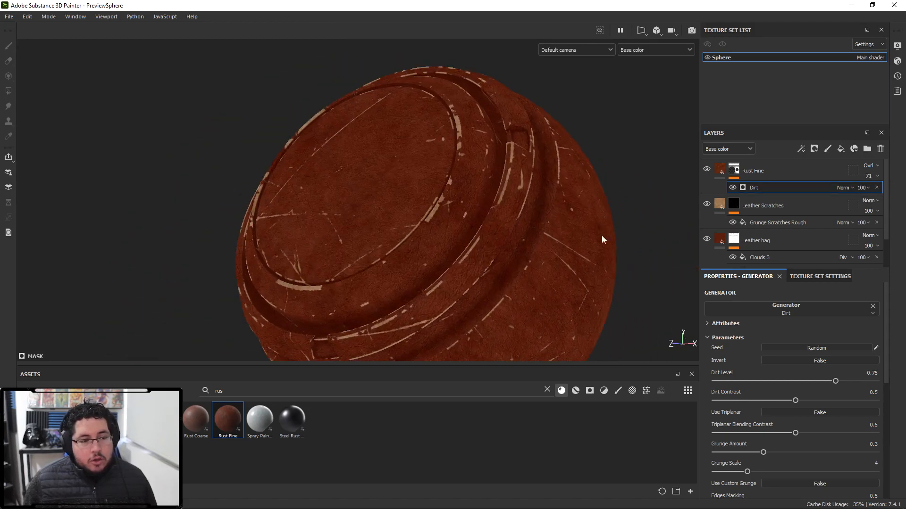
pyautogui.keyDown('alt'); pyautogui.moveTo(534, 198); pyautogui.dragTo(664, 212); pyautogui.keyUp('alt')
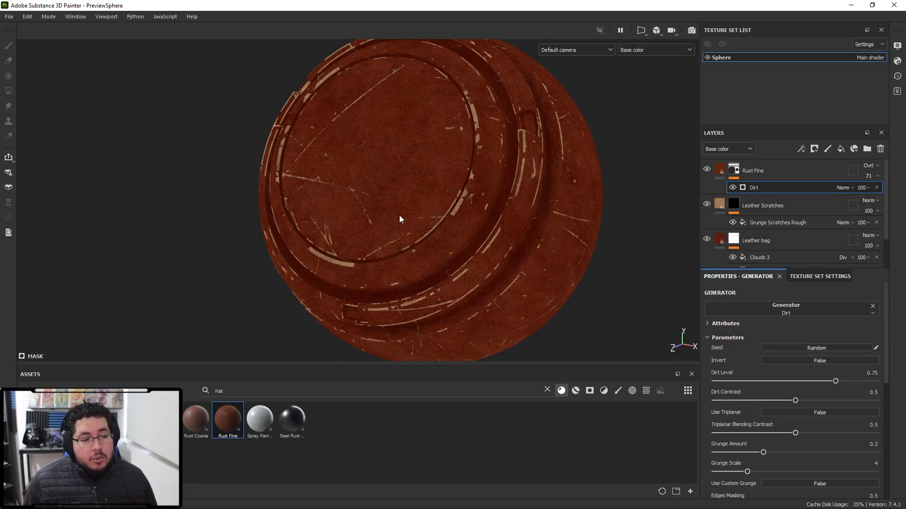
# - Add a fill to the Rust Fine mask and assign the BnW Spots 1 noise texture to it
pyautogui.keyDown('alt'); pyautogui.moveTo(525, 185); pyautogui.dragTo(627, 242, button='right'); pyautogui.keyUp('alt')
pyautogui.keyDown('alt'); pyautogui.moveTo(626, 243); pyautogui.dragTo(528, 162); pyautogui.keyUp('alt')
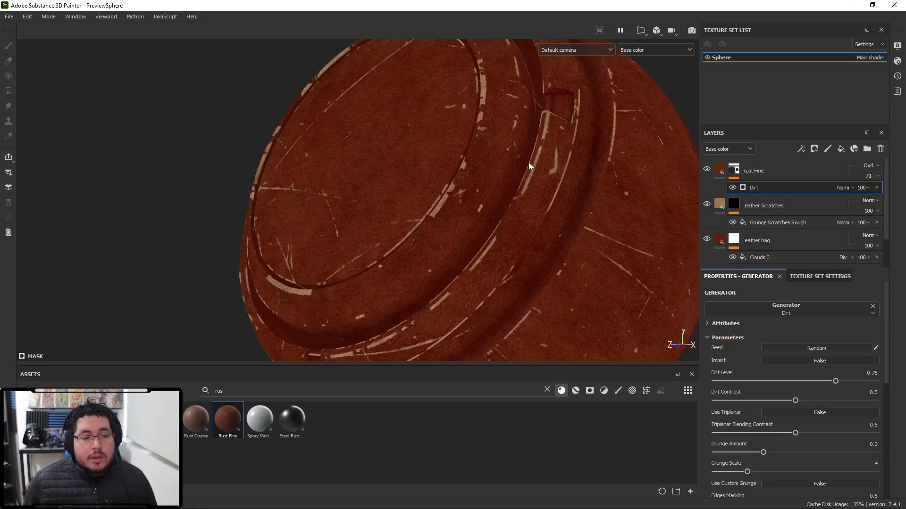
pyautogui.rightClick(738, 173)
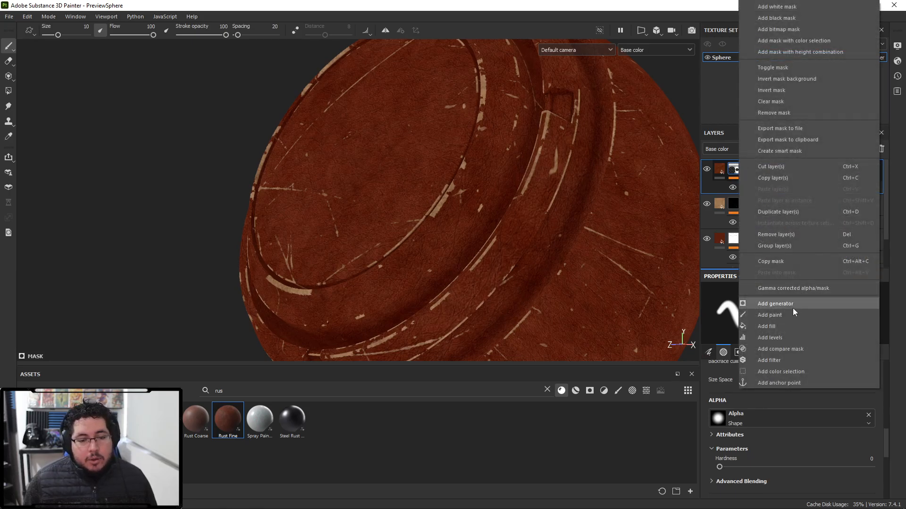
pyautogui.click(781, 325)
pyautogui.click(780, 324)
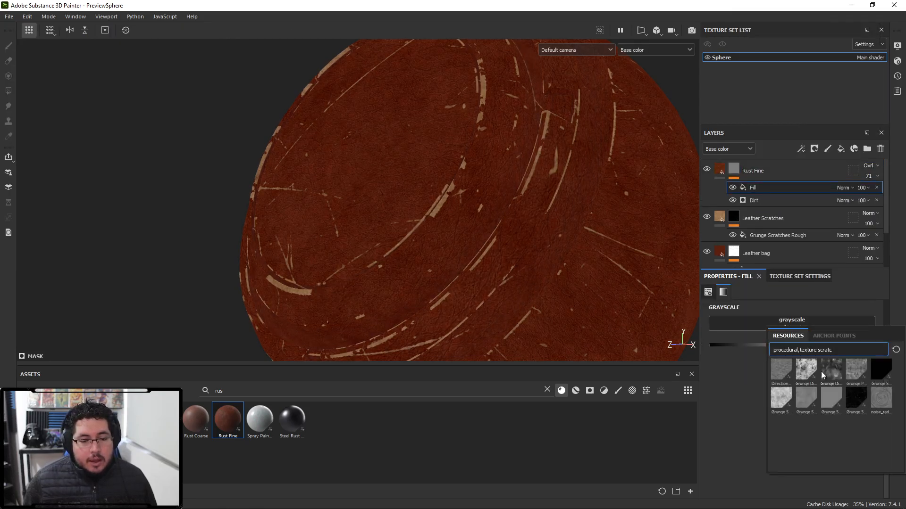
pyautogui.press('BackSpace')
pyautogui.press('BackSpace')
pyautogui.press('BackSpace')
pyautogui.press('BackSpace')
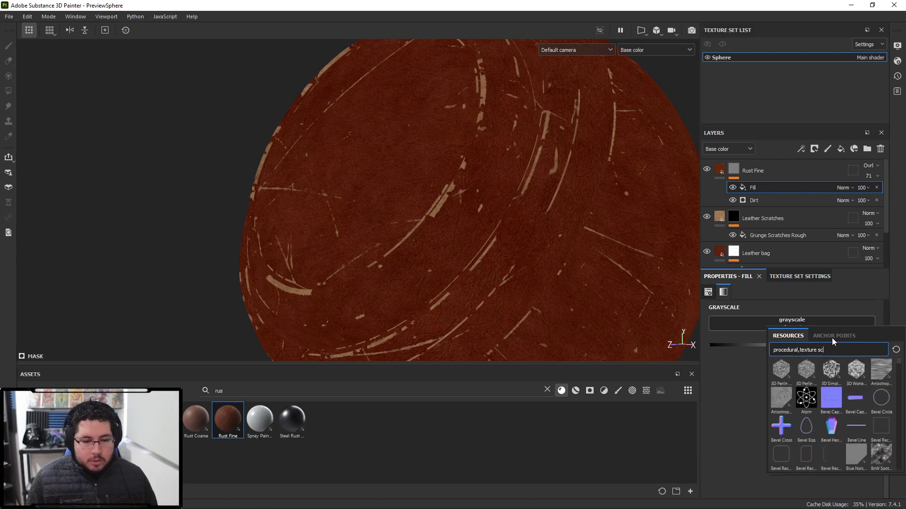
pyautogui.write('b')
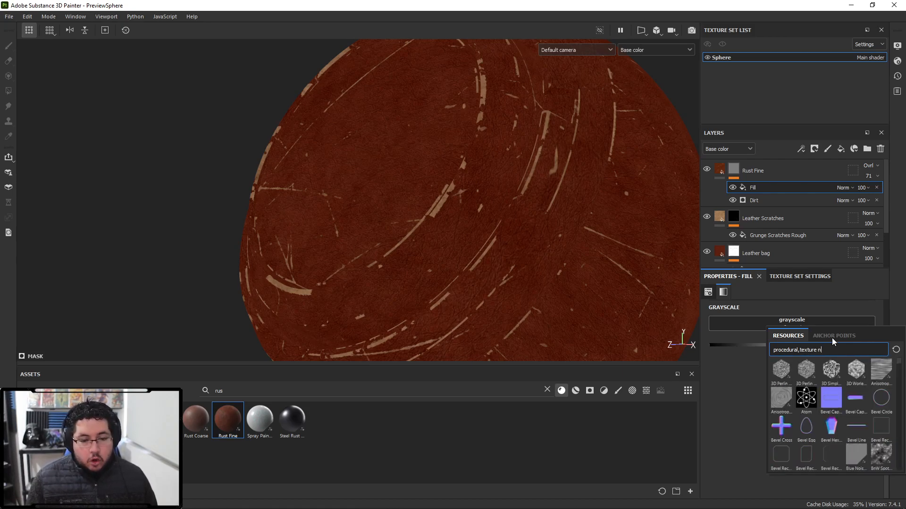
pyautogui.press('BackSpace')
pyautogui.write('noise')
pyautogui.click(830, 399)
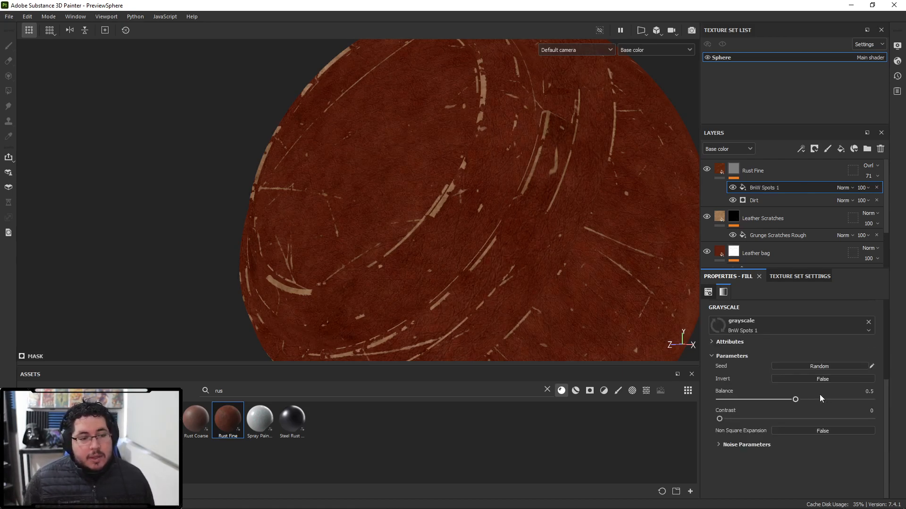
# - Set the BnW Spots 1 fill's balance to 0.62 and contrast to 0.66
pyautogui.moveTo(795, 400); pyautogui.dragTo(814, 401)
pyautogui.moveTo(722, 419); pyautogui.dragTo(819, 419)
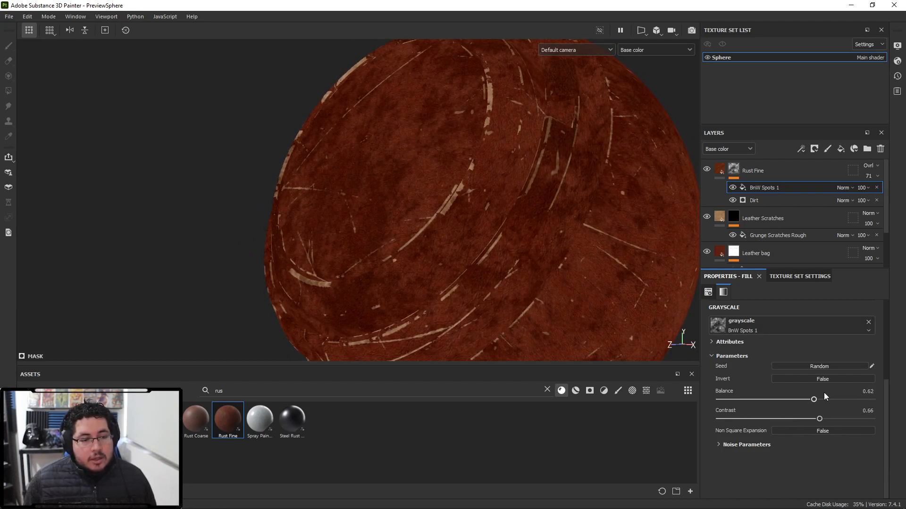
# - Set the BnW Spots 1 fill's blending to Multiply
pyautogui.click(848, 234)
pyautogui.keyDown('alt'); pyautogui.moveTo(635, 205); pyautogui.dragTo(454, 186); pyautogui.keyUp('alt')
pyautogui.keyDown('alt'); pyautogui.moveTo(454, 186); pyautogui.dragTo(496, 176, button='middle'); pyautogui.keyUp('alt')
pyautogui.keyDown('alt'); pyautogui.moveTo(496, 176); pyautogui.dragTo(513, 244); pyautogui.keyUp('alt')
pyautogui.keyDown('alt'); pyautogui.moveTo(513, 244); pyautogui.dragTo(412, 160, button='right'); pyautogui.keyUp('alt')
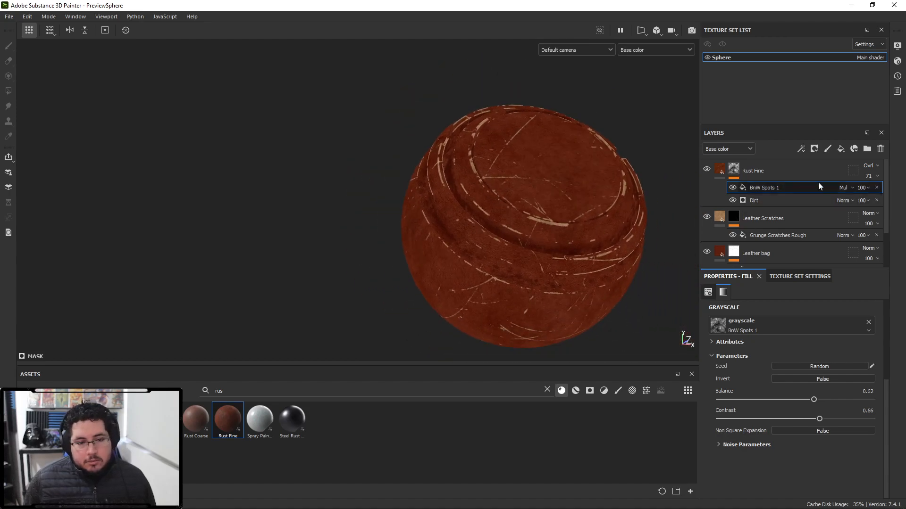
# - Return to the material view and orbit around the sphere to inspect the rusty leather
pyautogui.press('m')
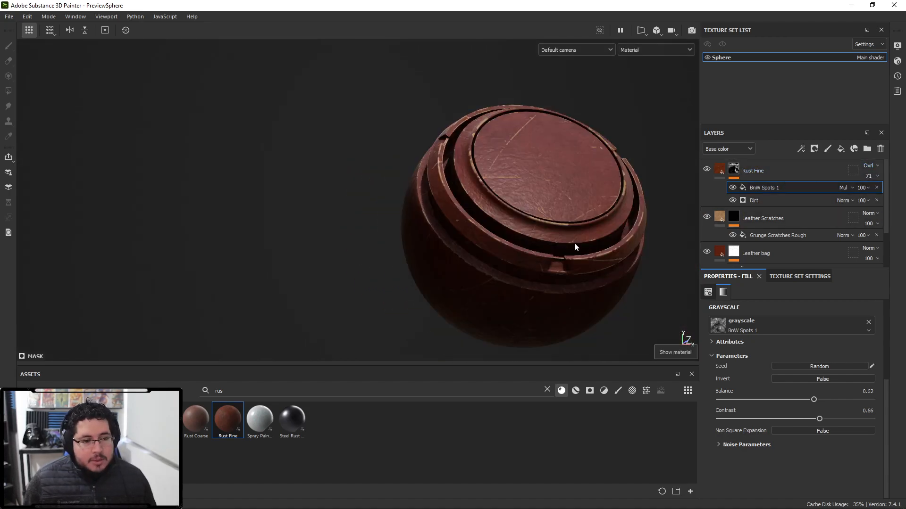
pyautogui.keyDown('alt'); pyautogui.moveTo(574, 243); pyautogui.dragTo(542, 231); pyautogui.keyUp('alt')
pyautogui.keyDown('alt'); pyautogui.moveTo(541, 232); pyautogui.dragTo(465, 260, button='middle'); pyautogui.keyUp('alt')
pyautogui.keyDown('alt'); pyautogui.moveTo(524, 239); pyautogui.dragTo(542, 279); pyautogui.keyUp('alt')
pyautogui.keyDown('alt'); pyautogui.moveTo(565, 143); pyautogui.dragTo(579, 213, button='middle'); pyautogui.keyUp('alt')
pyautogui.keyDown('alt'); pyautogui.moveTo(579, 214); pyautogui.dragTo(622, 198); pyautogui.keyUp('alt')
pyautogui.keyDown('alt'); pyautogui.moveTo(499, 275); pyautogui.dragTo(498, 134, button='middle'); pyautogui.keyUp('alt')
pyautogui.keyDown('alt'); pyautogui.moveTo(498, 134); pyautogui.dragTo(468, 144, button='right'); pyautogui.keyUp('alt')
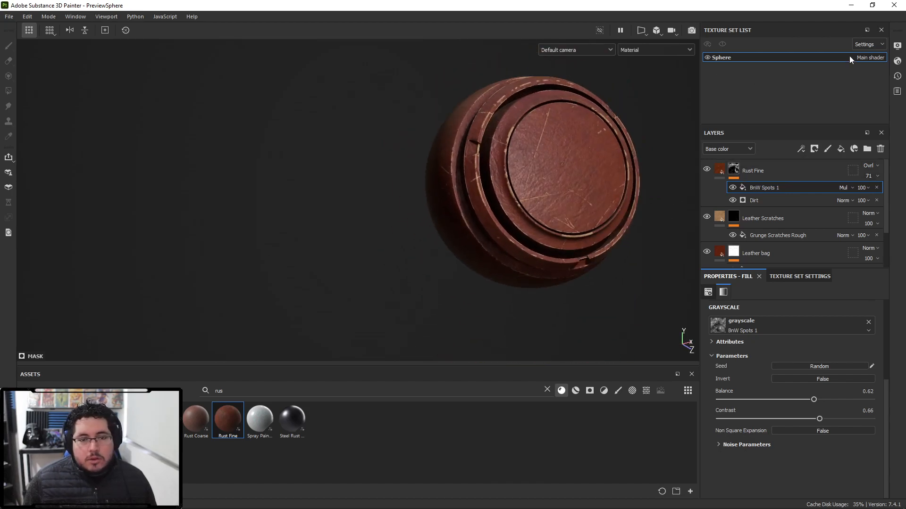
# - Disable shadows in the viewport display settings
pyautogui.click(897, 46)
pyautogui.scroll(-2, 774, 251)
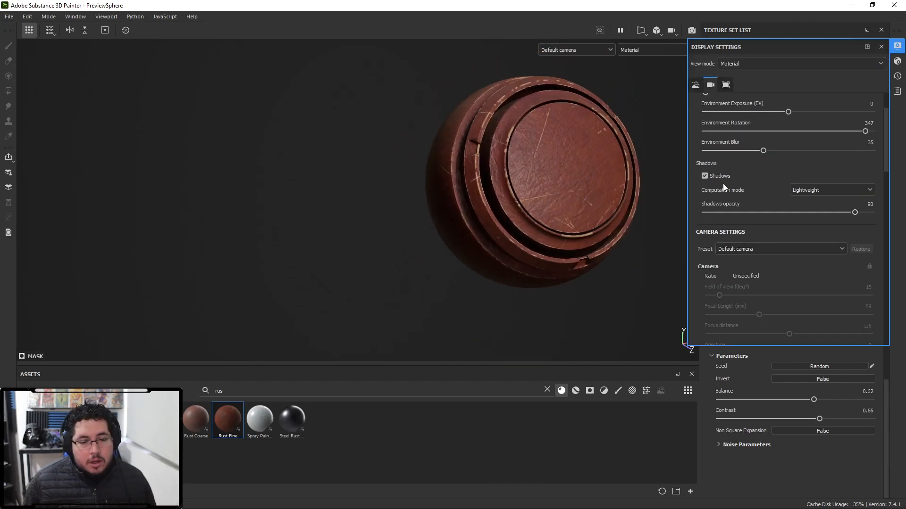
pyautogui.click(705, 176)
pyautogui.keyDown('alt'); pyautogui.moveTo(604, 198); pyautogui.dragTo(491, 232, button='middle'); pyautogui.keyUp('alt')
pyautogui.keyDown('alt'); pyautogui.moveTo(491, 232); pyautogui.dragTo(502, 235, button='right'); pyautogui.keyUp('alt')
pyautogui.keyDown('alt'); pyautogui.moveTo(502, 235); pyautogui.dragTo(517, 228); pyautogui.keyUp('alt')
pyautogui.keyDown('alt'); pyautogui.moveTo(333, 212); pyautogui.dragTo(377, 219, button='right'); pyautogui.keyUp('alt')
pyautogui.keyDown('alt'); pyautogui.moveTo(378, 218); pyautogui.dragTo(416, 202, button='middle'); pyautogui.keyUp('alt')
pyautogui.keyDown('alt'); pyautogui.moveTo(372, 196); pyautogui.dragTo(293, 206); pyautogui.keyUp('alt')
pyautogui.keyDown('alt'); pyautogui.moveTo(407, 151); pyautogui.dragTo(397, 150, button='right'); pyautogui.keyUp('alt')
pyautogui.keyDown('alt'); pyautogui.moveTo(398, 150); pyautogui.dragTo(454, 152, button='middle'); pyautogui.keyUp('alt')
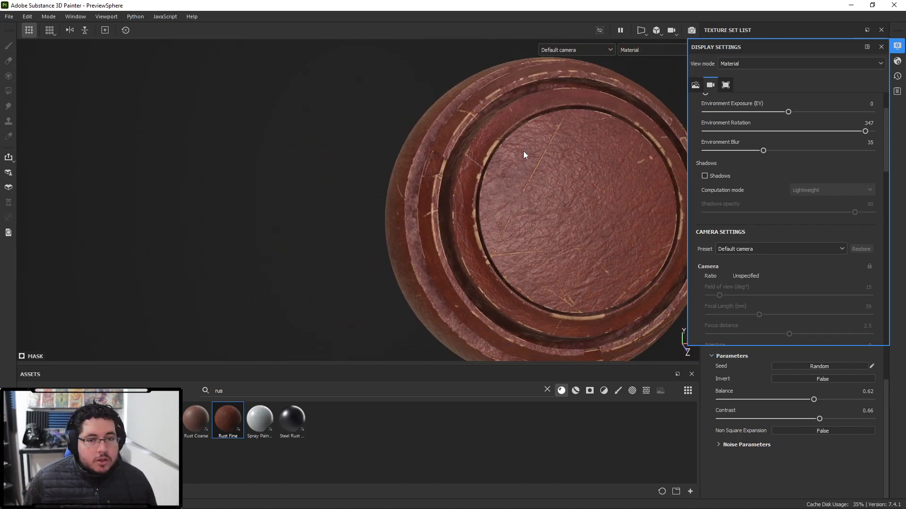
pyautogui.click(879, 48)
# - Rename the Rust Fine layer to DirtLayer
pyautogui.keyDown('alt'); pyautogui.moveTo(651, 165); pyautogui.dragTo(600, 106, button='middle'); pyautogui.keyUp('alt')
pyautogui.keyDown('alt'); pyautogui.moveTo(471, 107); pyautogui.dragTo(293, 123, button='right'); pyautogui.keyUp('alt')
pyautogui.keyDown('alt'); pyautogui.moveTo(363, 177); pyautogui.dragTo(301, 171); pyautogui.keyUp('alt')
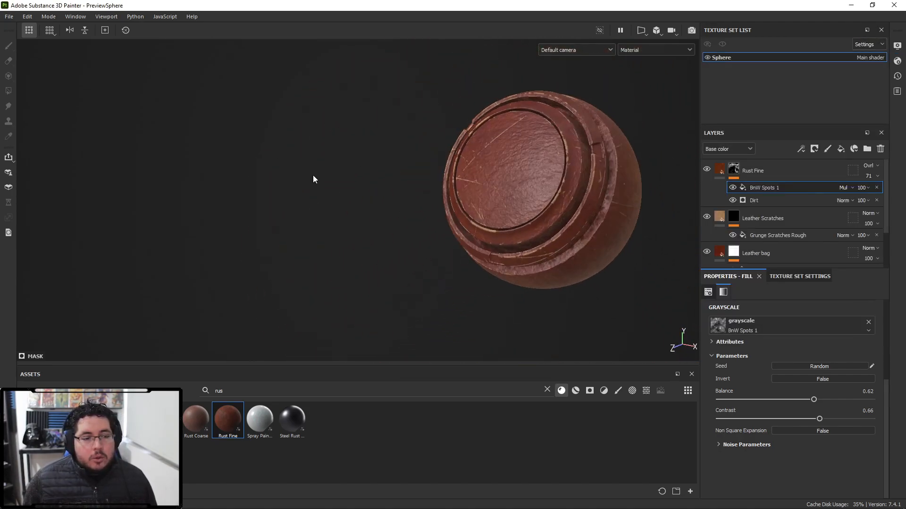
pyautogui.keyDown('alt'); pyautogui.moveTo(471, 229); pyautogui.dragTo(426, 213, button='middle'); pyautogui.keyUp('alt')
pyautogui.keyDown('alt'); pyautogui.moveTo(426, 213); pyautogui.dragTo(487, 224, button='right'); pyautogui.keyUp('alt')
pyautogui.keyDown('alt'); pyautogui.moveTo(487, 226); pyautogui.dragTo(488, 245, button='middle'); pyautogui.keyUp('alt')
pyautogui.doubleClick(756, 171)
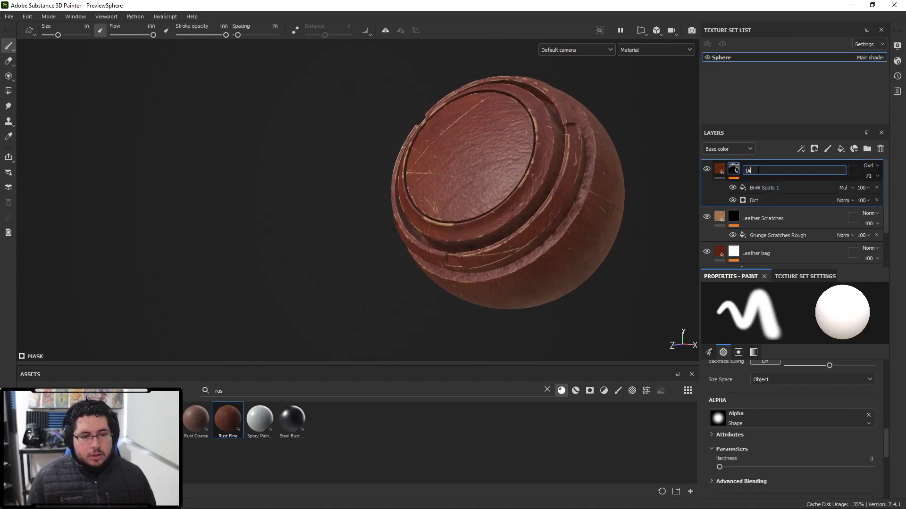
pyautogui.write('DirtLayer')
pyautogui.press('Return')
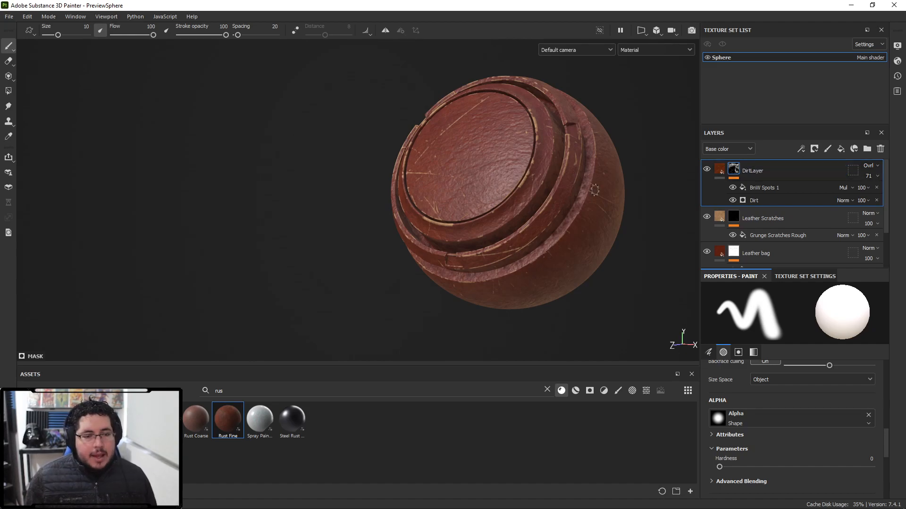
# - Add the Rust Fine material as a new layer on top and name it GroundDirt
pyautogui.keyDown('alt'); pyautogui.moveTo(572, 221); pyautogui.dragTo(570, 182, button='middle'); pyautogui.keyUp('alt')
pyautogui.keyDown('alt'); pyautogui.moveTo(570, 182); pyautogui.dragTo(467, 194, button='right'); pyautogui.keyUp('alt')
pyautogui.keyDown('alt'); pyautogui.moveTo(491, 242); pyautogui.dragTo(553, 276); pyautogui.keyUp('alt')
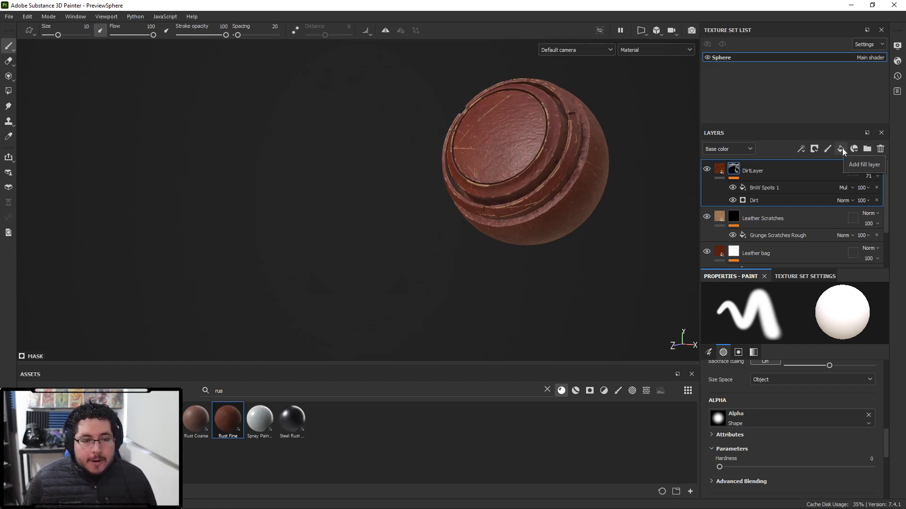
pyautogui.moveTo(228, 419); pyautogui.dragTo(744, 171)
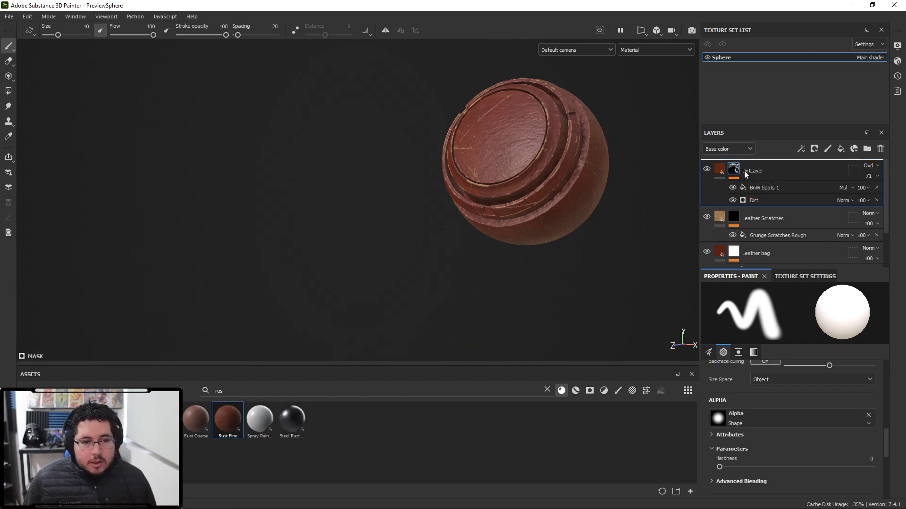
pyautogui.doubleClick(749, 172)
pyautogui.write('GTG')
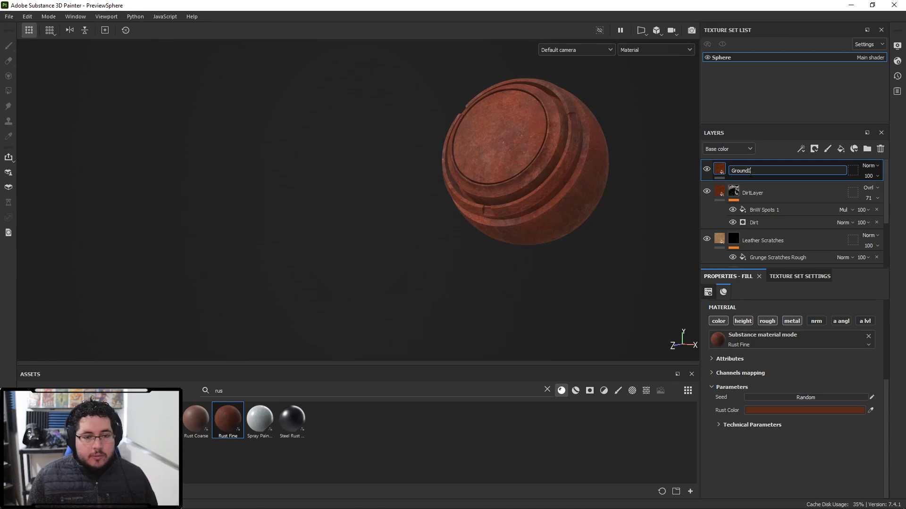
pyautogui.write('undDirt')
pyautogui.press('Return')
# - Add a black mask to the GroundDirt layer and insert a Position generator into it
pyautogui.rightClick(747, 169)
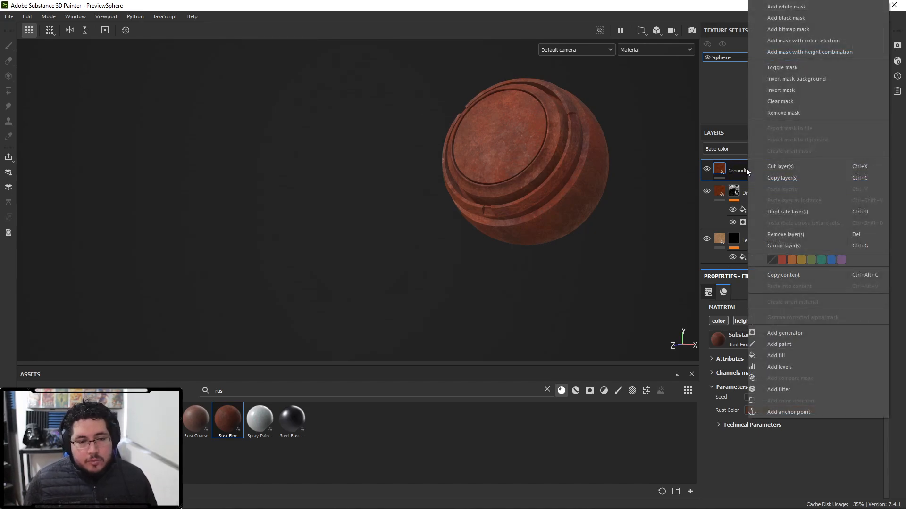
pyautogui.click(789, 18)
pyautogui.rightClick(731, 170)
pyautogui.click(758, 313)
pyautogui.click(787, 313)
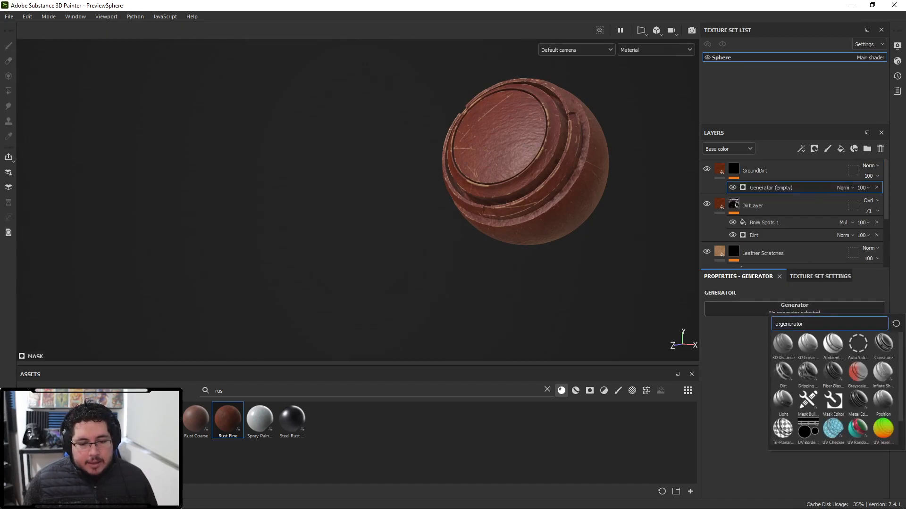
pyautogui.click(882, 399)
# - Invert the Position generator and set its global balance to 0.88
pyautogui.keyDown('alt'); pyautogui.moveTo(465, 188); pyautogui.dragTo(597, 211); pyautogui.keyUp('alt')
pyautogui.press('c')
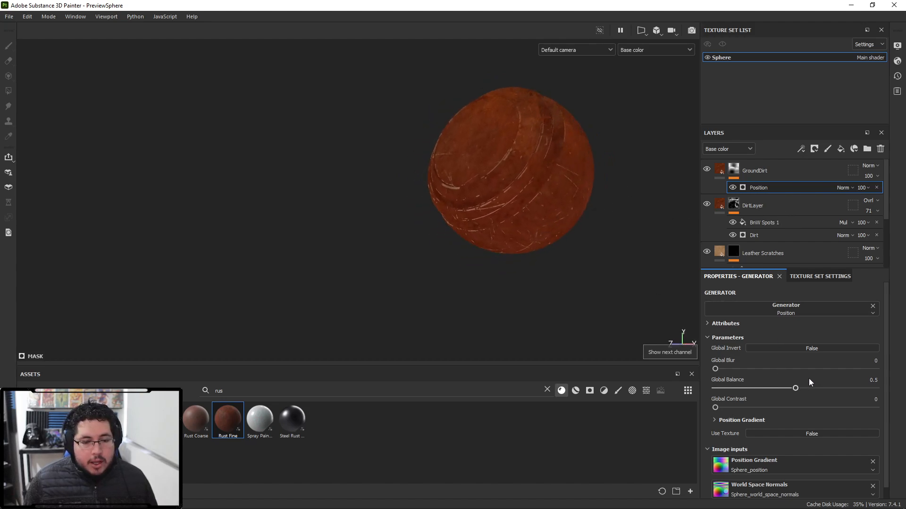
pyautogui.click(821, 347)
pyautogui.keyDown('alt'); pyautogui.moveTo(679, 290); pyautogui.dragTo(612, 257); pyautogui.keyUp('alt')
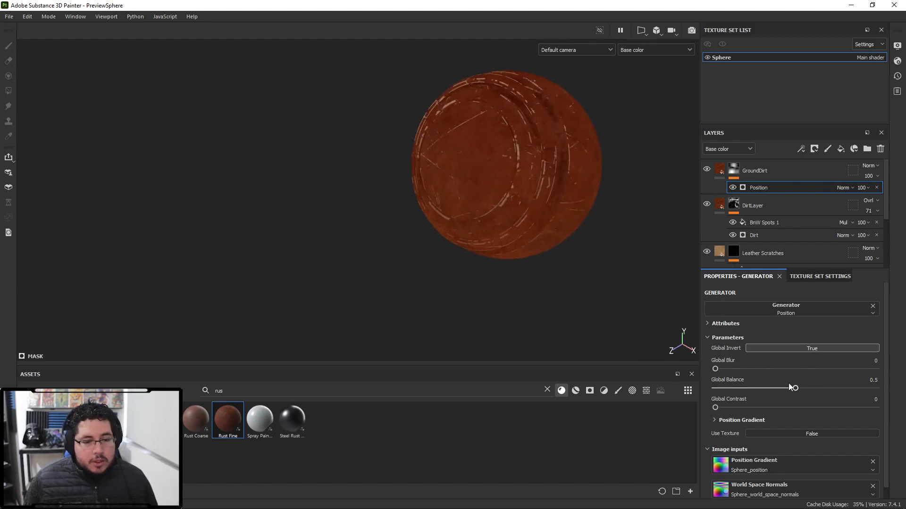
pyautogui.moveTo(765, 386); pyautogui.dragTo(798, 375)
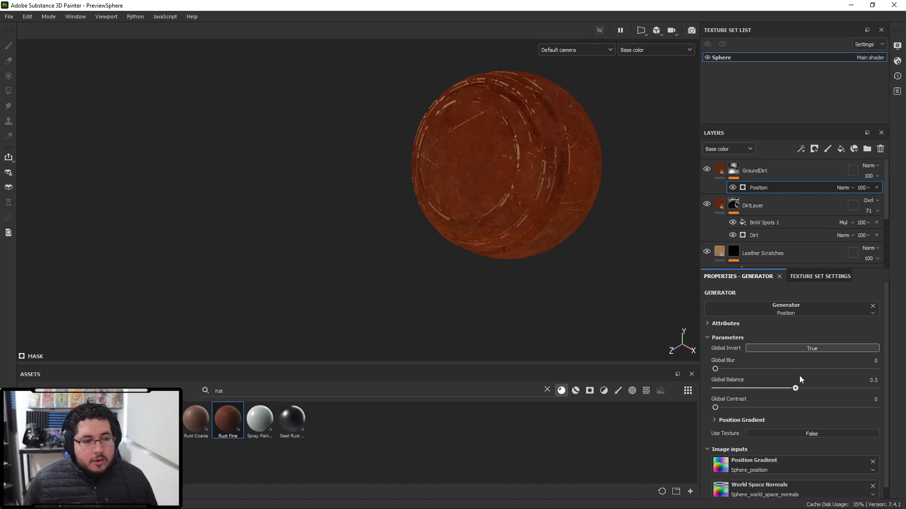
pyautogui.moveTo(871, 378)
pyautogui.mouseDown()
pyautogui.moveTo(803, 380)
pyautogui.moveTo(856, 381)
pyautogui.mouseUp()
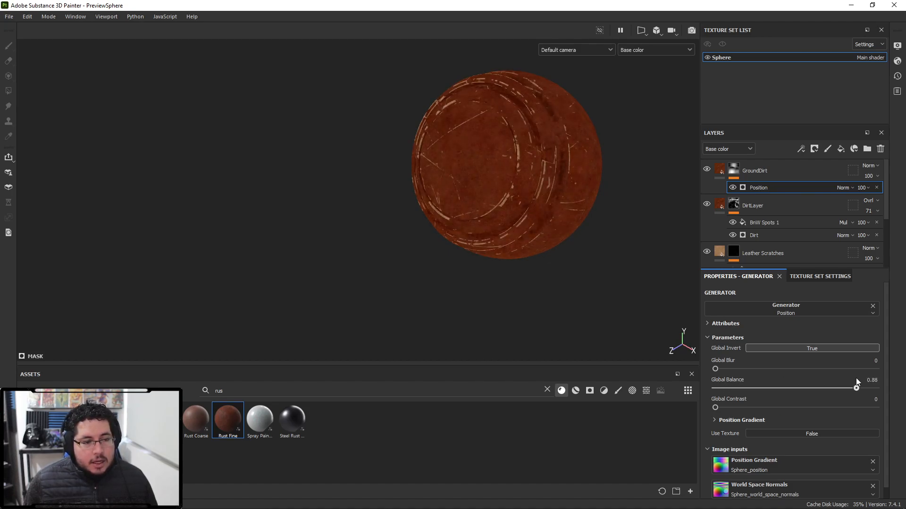
# - Set the GroundDirt layer's blending mode to Overlay
pyautogui.keyDown('alt'); pyautogui.moveTo(531, 280); pyautogui.dragTo(498, 255); pyautogui.keyUp('alt')
pyautogui.click(870, 166)
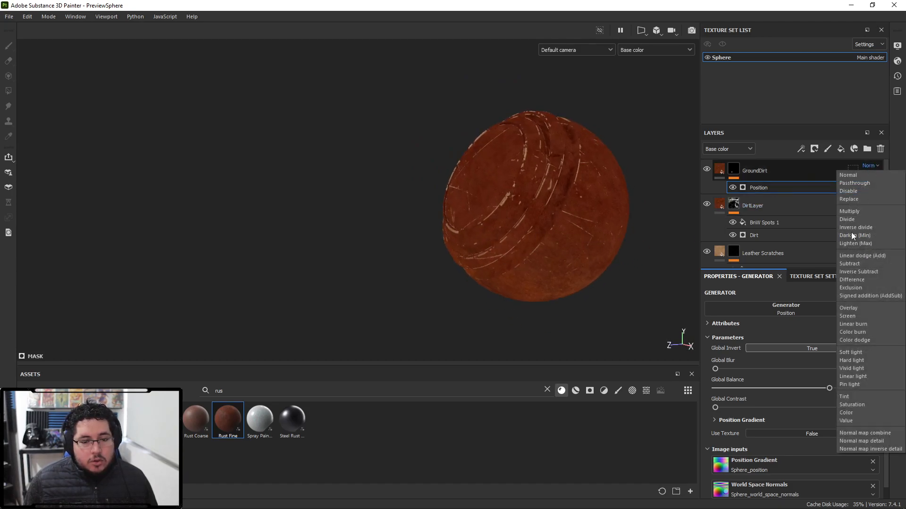
pyautogui.click(847, 307)
# - Set the Position generator's global balance to 0.64
pyautogui.keyDown('alt'); pyautogui.moveTo(651, 262); pyautogui.dragTo(603, 234); pyautogui.keyUp('alt')
pyautogui.keyDown('alt'); pyautogui.moveTo(521, 277); pyautogui.dragTo(575, 328); pyautogui.keyUp('alt')
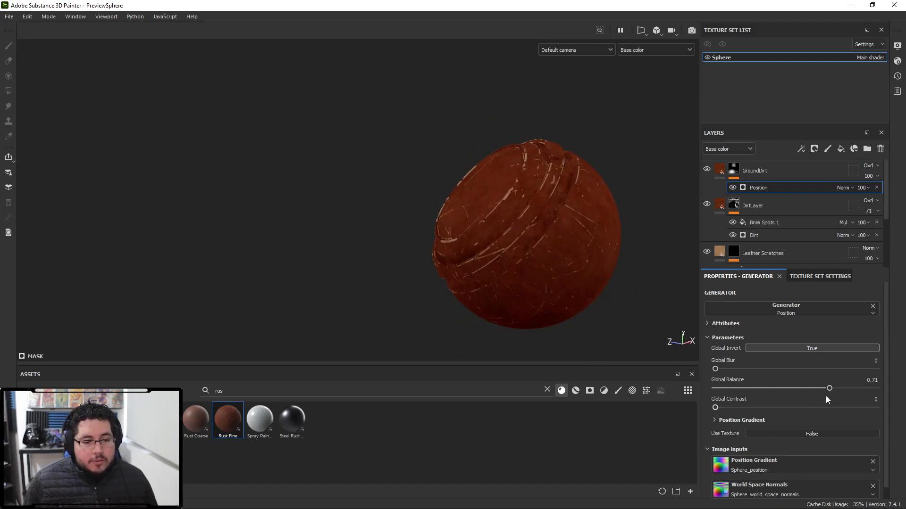
pyautogui.moveTo(836, 390)
pyautogui.mouseDown()
pyautogui.moveTo(818, 390)
pyautogui.moveTo(826, 389)
pyautogui.mouseUp()
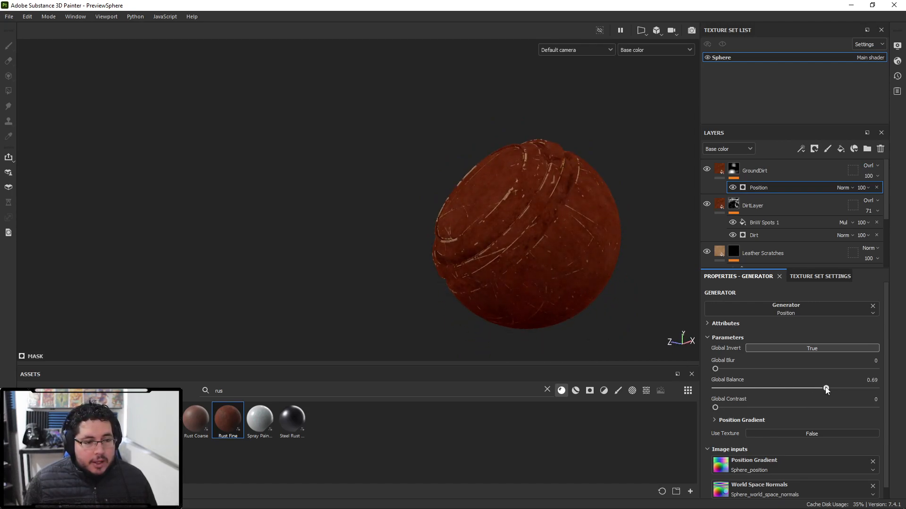
pyautogui.moveTo(558, 290)
pyautogui.keyDown('alt'); pyautogui.mouseDown()
pyautogui.moveTo(598, 311)
pyautogui.moveTo(553, 308)
pyautogui.mouseUp(); pyautogui.keyUp('alt')
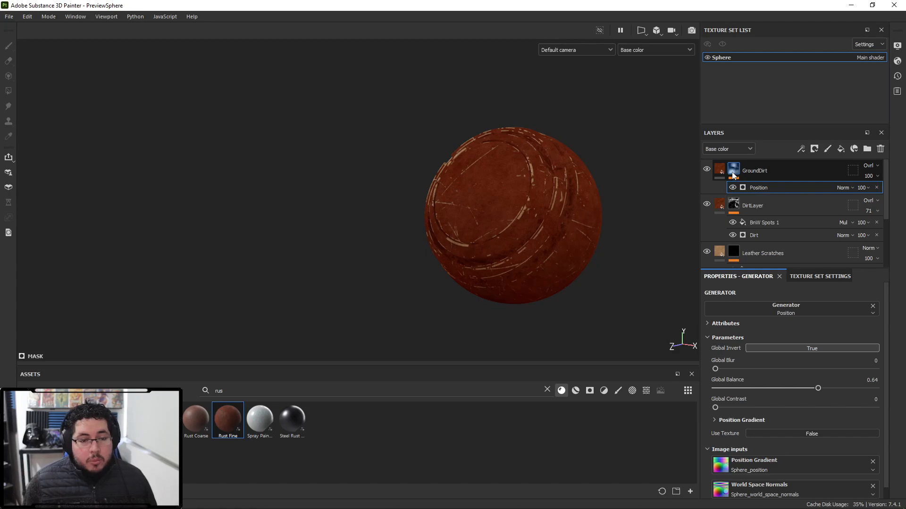
# - Add a fill with the BnW Spots 1 texture to the GroundDirt mask
pyautogui.rightClick(732, 174)
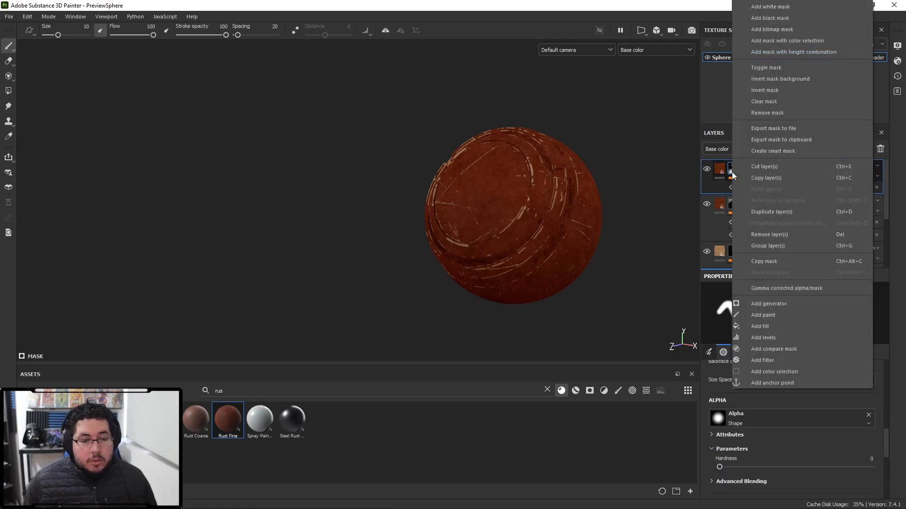
pyautogui.click(766, 324)
pyautogui.click(804, 328)
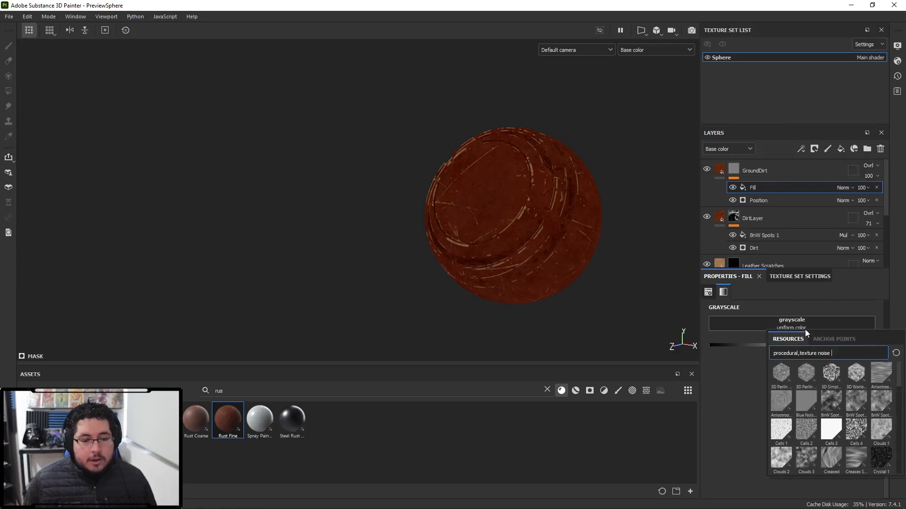
pyautogui.click(831, 401)
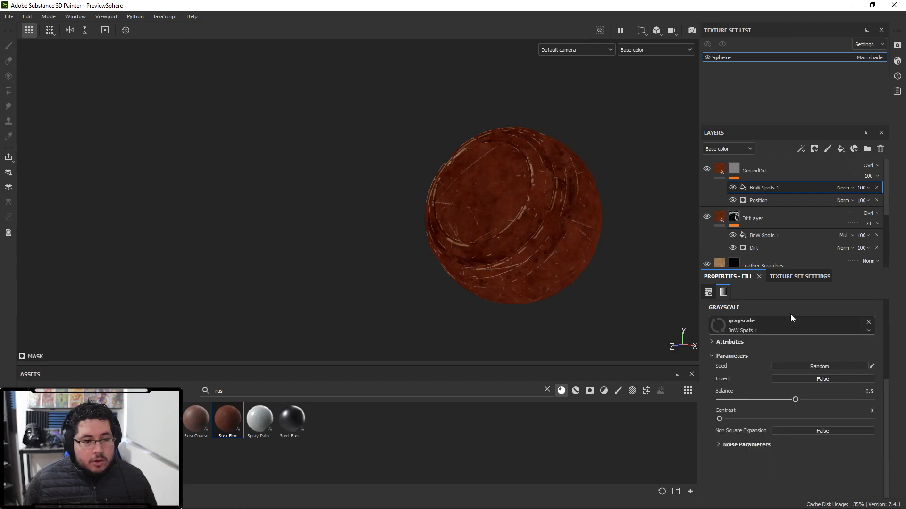
# - Set the GroundDirt mask's BnW Spots 1 fill blending to Multiply
pyautogui.click(850, 190)
pyautogui.click(855, 233)
pyautogui.keyDown('alt'); pyautogui.moveTo(583, 264); pyautogui.dragTo(566, 283); pyautogui.keyUp('alt')
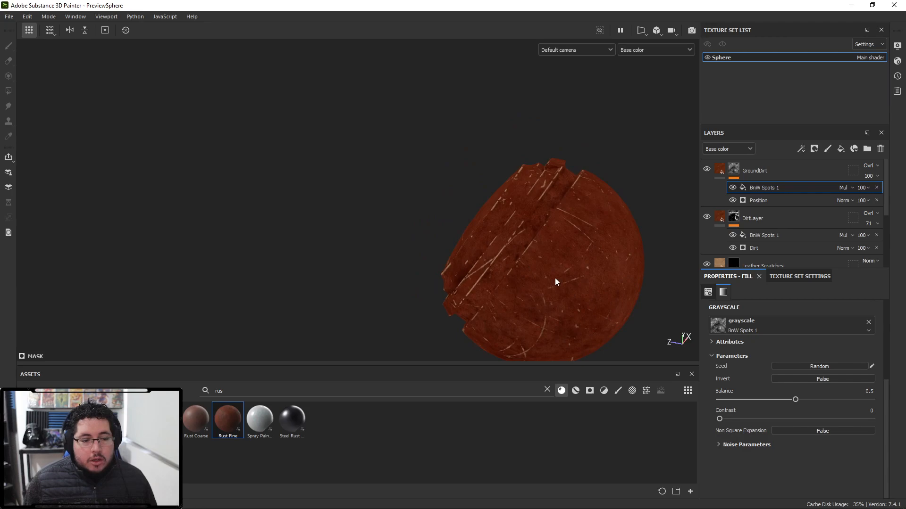
# - Set the GroundDirt BnW Spots 1 fill's balance to 0.85
pyautogui.moveTo(762, 400); pyautogui.dragTo(844, 398)
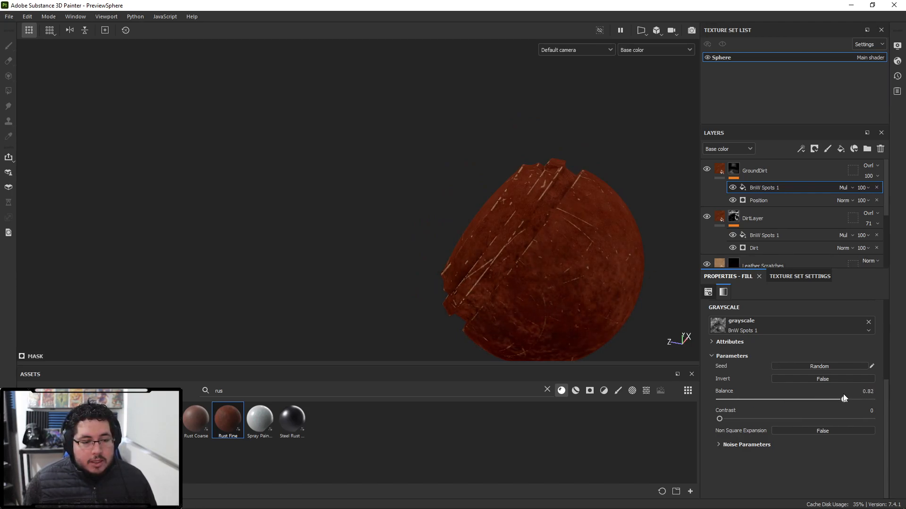
pyautogui.keyDown('alt'); pyautogui.moveTo(577, 289); pyautogui.dragTo(647, 305); pyautogui.keyUp('alt')
pyautogui.keyDown('alt'); pyautogui.moveTo(646, 306); pyautogui.dragTo(391, 253, button='right'); pyautogui.keyUp('alt')
pyautogui.keyDown('alt'); pyautogui.moveTo(391, 253); pyautogui.dragTo(419, 273, button='middle'); pyautogui.keyUp('alt')
pyautogui.keyDown('alt'); pyautogui.moveTo(419, 273); pyautogui.dragTo(629, 302); pyautogui.keyUp('alt')
pyautogui.keyDown('alt'); pyautogui.moveTo(629, 301); pyautogui.dragTo(459, 219, button='right'); pyautogui.keyUp('alt')
pyautogui.keyDown('alt'); pyautogui.moveTo(459, 220); pyautogui.dragTo(526, 223, button='middle'); pyautogui.keyUp('alt')
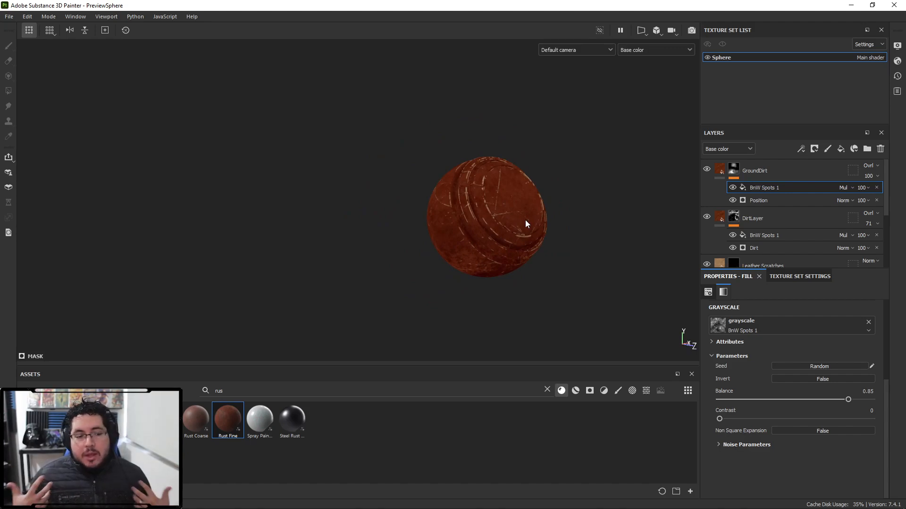
# - Set the GroundDirt layer's opacity to 38 in the material view
pyautogui.keyDown('alt'); pyautogui.moveTo(566, 224); pyautogui.dragTo(647, 245); pyautogui.keyUp('alt')
pyautogui.press('m')
pyautogui.keyDown('alt'); pyautogui.moveTo(602, 213); pyautogui.dragTo(367, 146); pyautogui.keyUp('alt')
pyautogui.keyDown('alt'); pyautogui.moveTo(367, 147); pyautogui.dragTo(651, 318, button='right'); pyautogui.keyUp('alt')
pyautogui.keyDown('alt'); pyautogui.moveTo(650, 318); pyautogui.dragTo(604, 258, button='middle'); pyautogui.keyUp('alt')
pyautogui.click(869, 179)
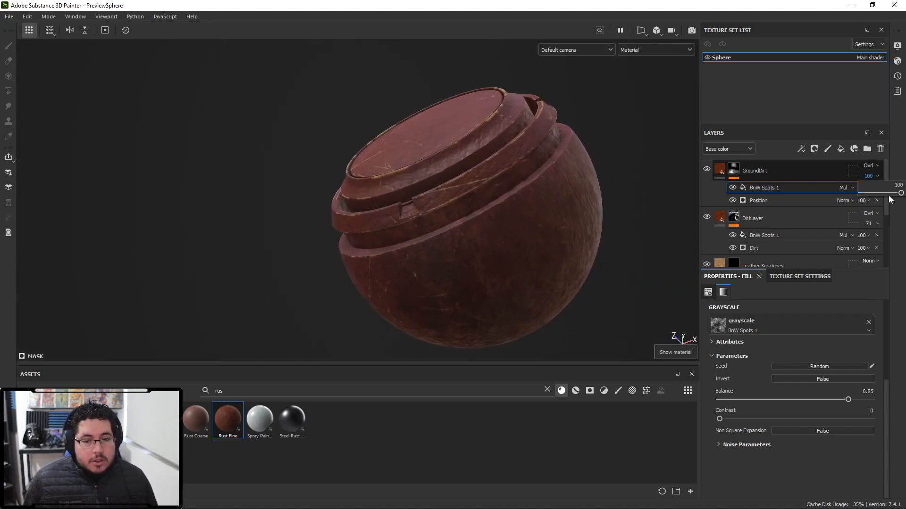
pyautogui.moveTo(888, 194); pyautogui.dragTo(866, 192)
pyautogui.keyDown('alt'); pyautogui.moveTo(595, 221); pyautogui.dragTo(539, 275); pyautogui.keyUp('alt')
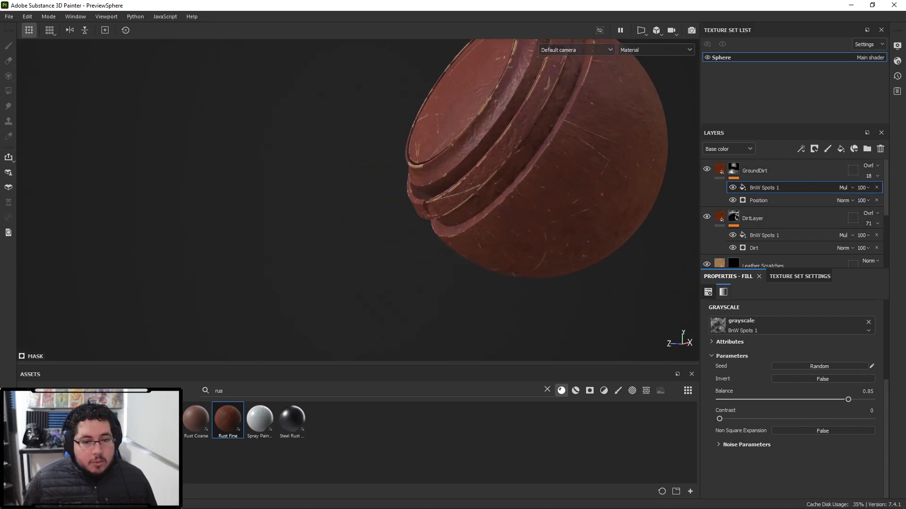
pyautogui.moveTo(869, 193); pyautogui.dragTo(880, 193)
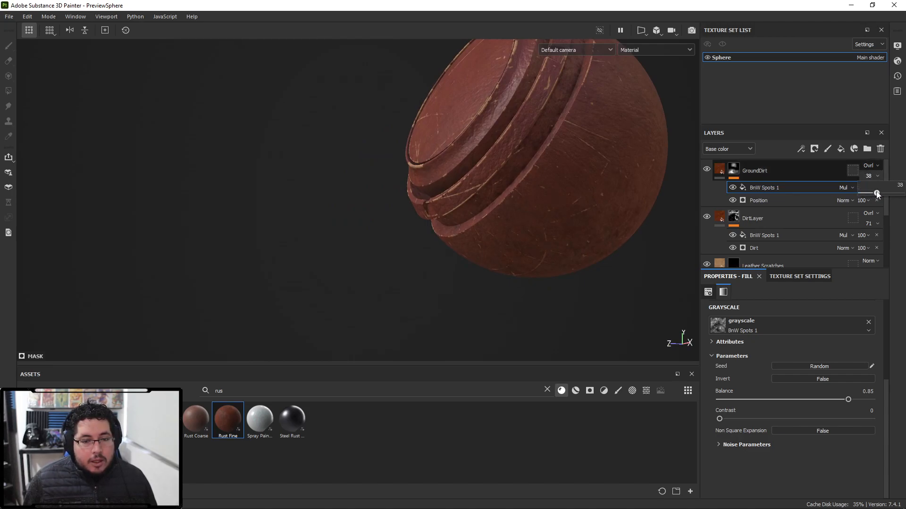
pyautogui.keyDown('alt'); pyautogui.moveTo(536, 222); pyautogui.dragTo(502, 218); pyautogui.keyUp('alt')
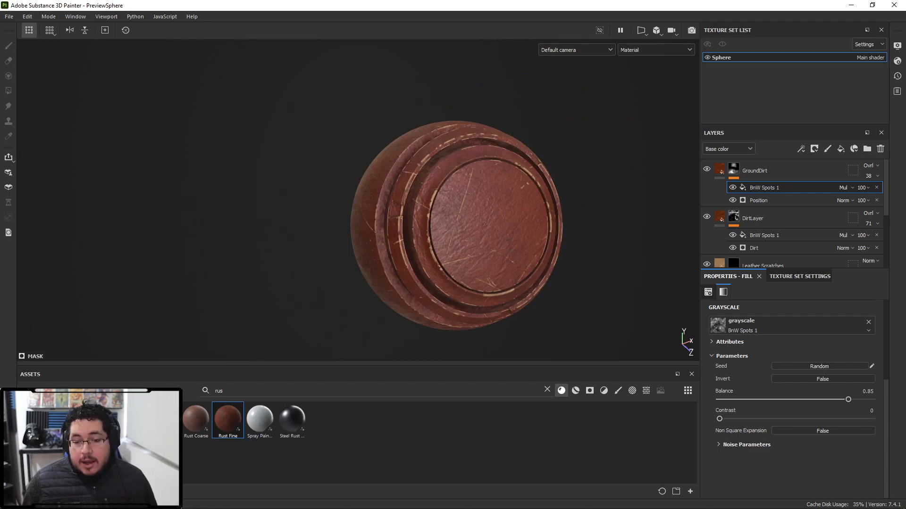
# - Browse web image results for old dirty leather boots as reference
pyautogui.moveTo(905, 226); pyautogui.dragTo(503, 0)
pyautogui.scroll(-9, 635, 342)
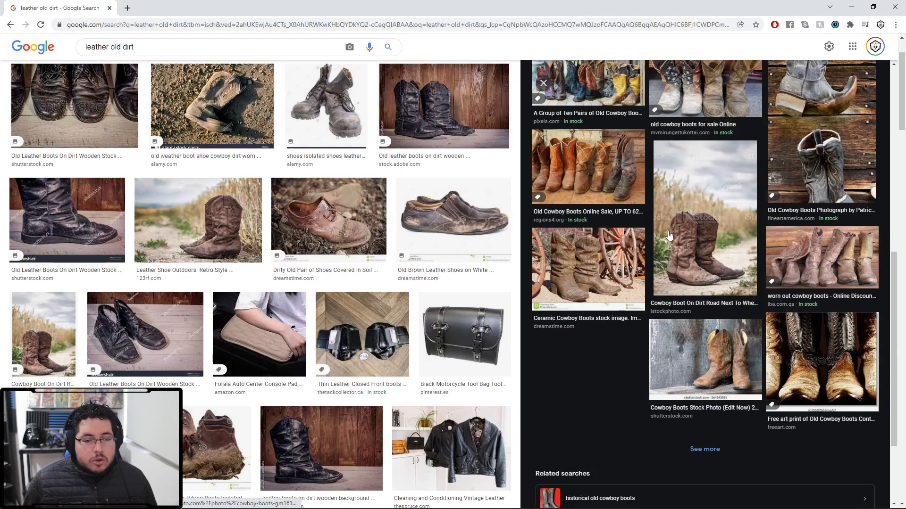
pyautogui.scroll(-4, 344, 336)
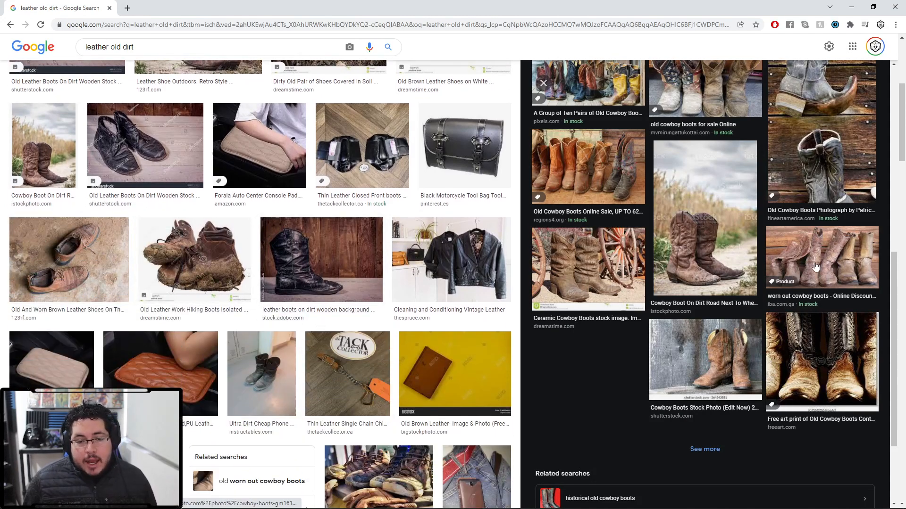
pyautogui.click(699, 379)
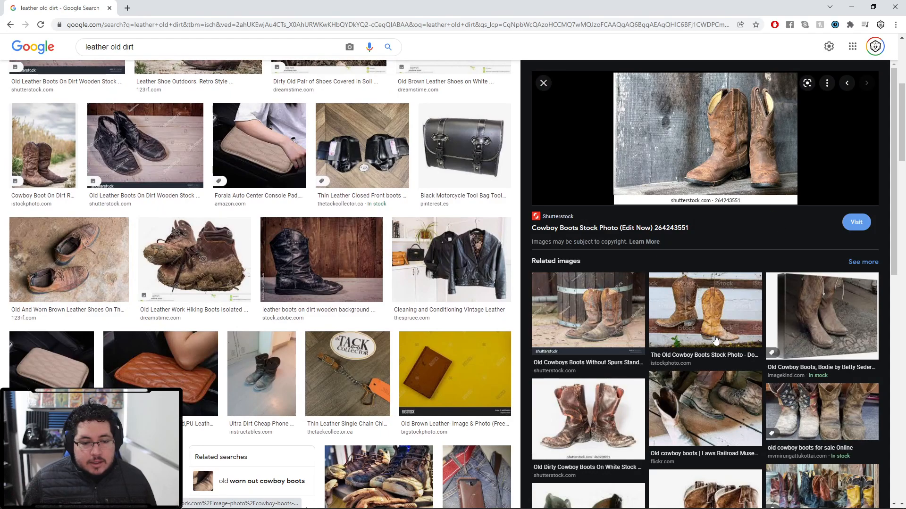
pyautogui.click(805, 425)
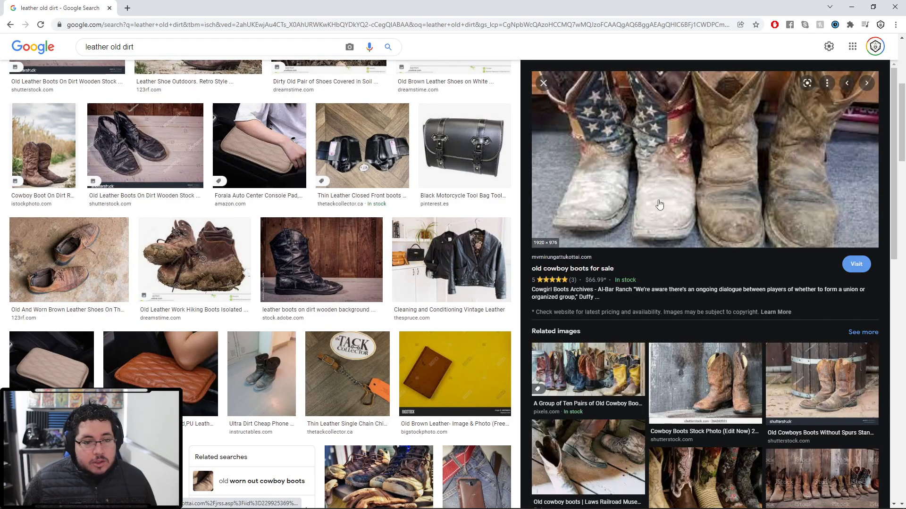
pyautogui.click(851, 6)
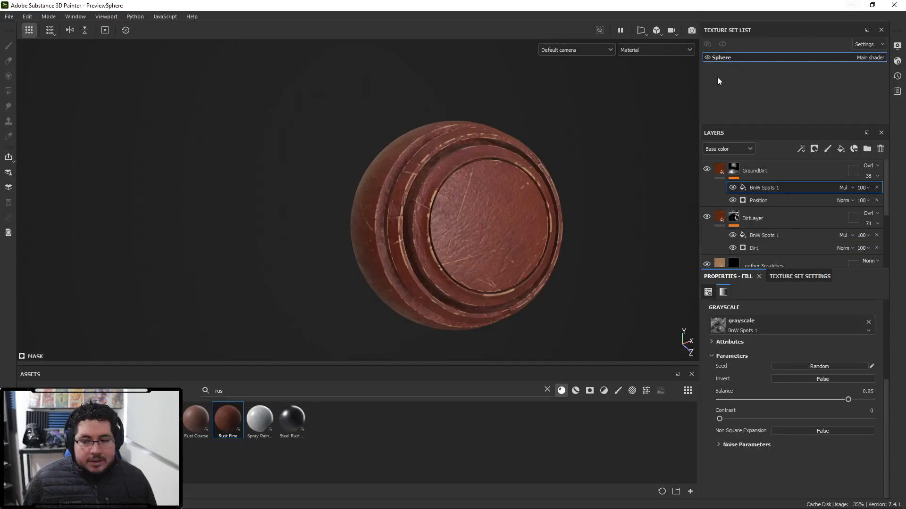
# - Add a fill layer on top, enable its roughness channel and set roughness to 0.6906
pyautogui.keyDown('alt'); pyautogui.moveTo(564, 221); pyautogui.dragTo(562, 236, button='middle'); pyautogui.keyUp('alt')
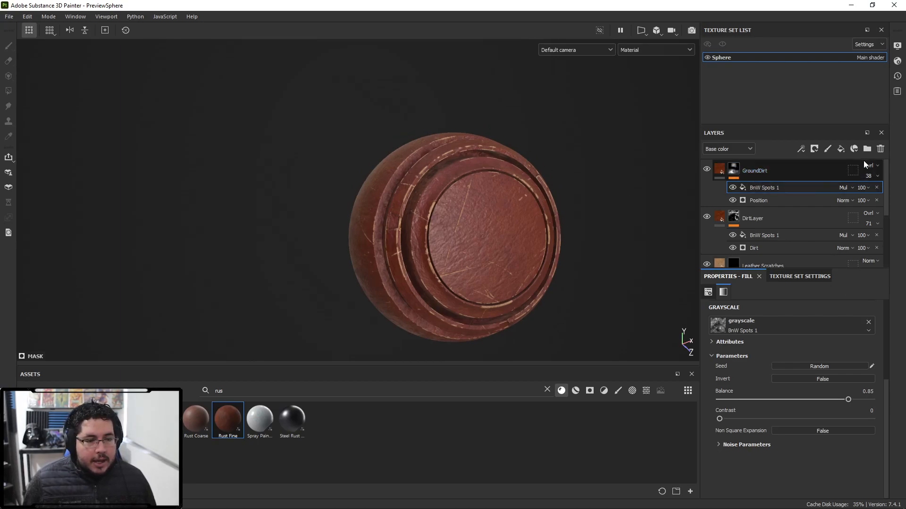
pyautogui.click(841, 149)
pyautogui.click(746, 323)
pyautogui.click(767, 321)
pyautogui.click(792, 322)
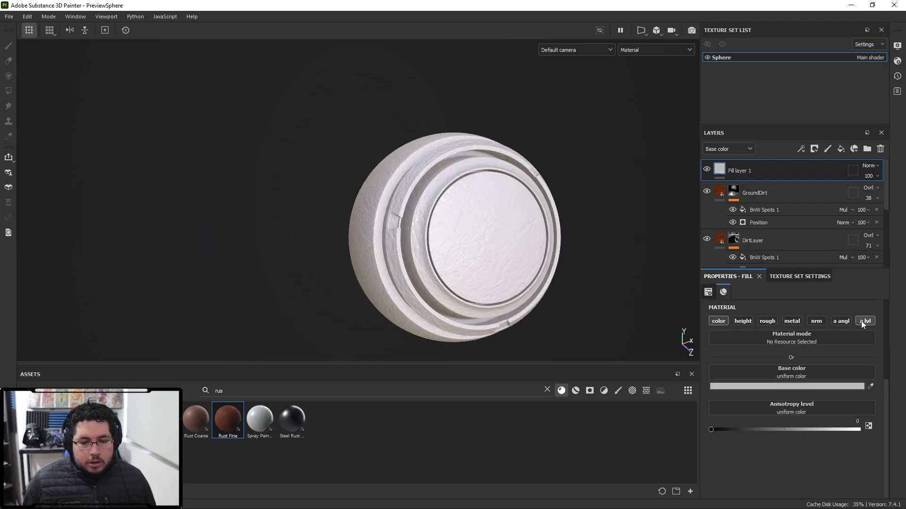
pyautogui.click(767, 322)
pyautogui.moveTo(781, 430); pyautogui.dragTo(814, 430)
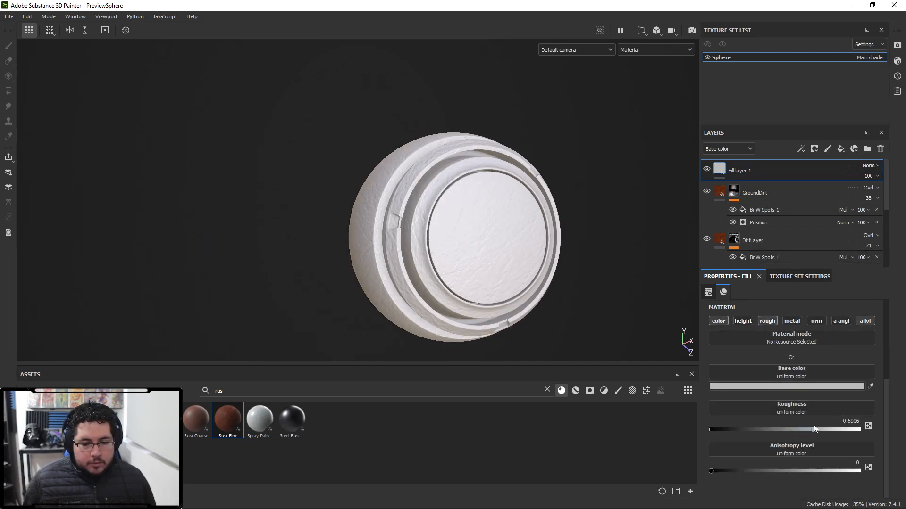
# - Rename the new fill layer to BleachEffect
pyautogui.doubleClick(739, 174)
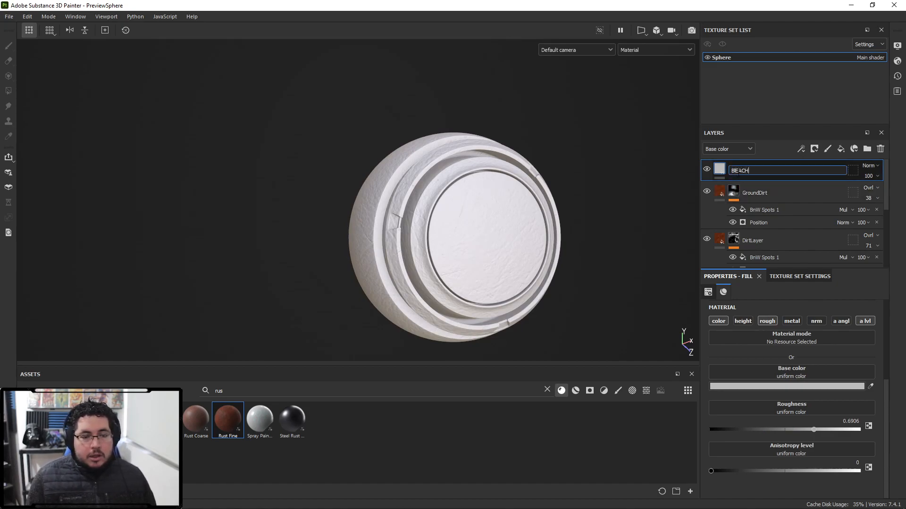
pyautogui.write('BleachEffect')
pyautogui.press('Return')
# - Add a black mask to BleachEffect with a Position generator, setting its global balance to 0.2
pyautogui.rightClick(737, 173)
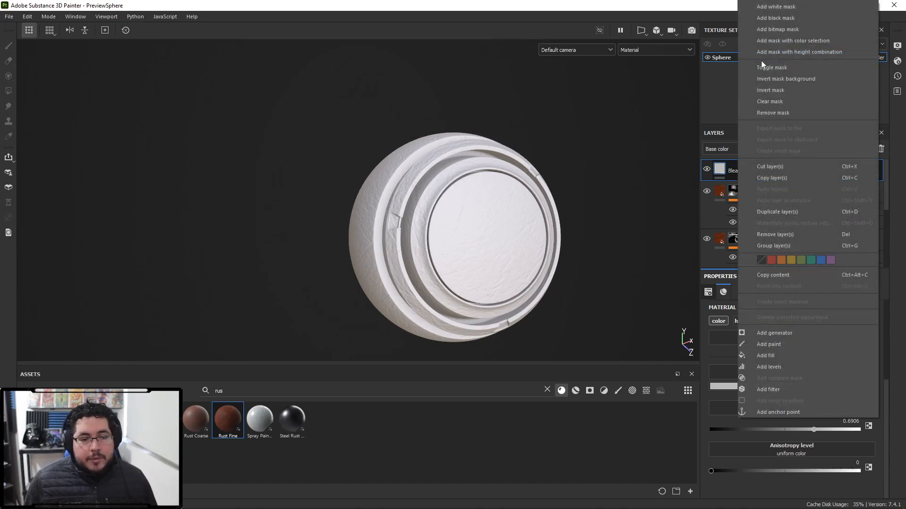
pyautogui.click(787, 21)
pyautogui.rightClick(737, 166)
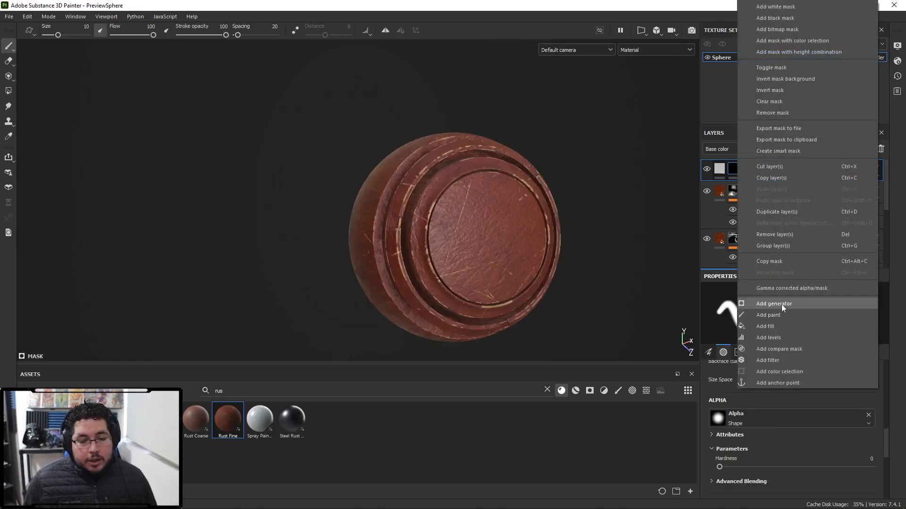
pyautogui.click(781, 305)
pyautogui.click(781, 307)
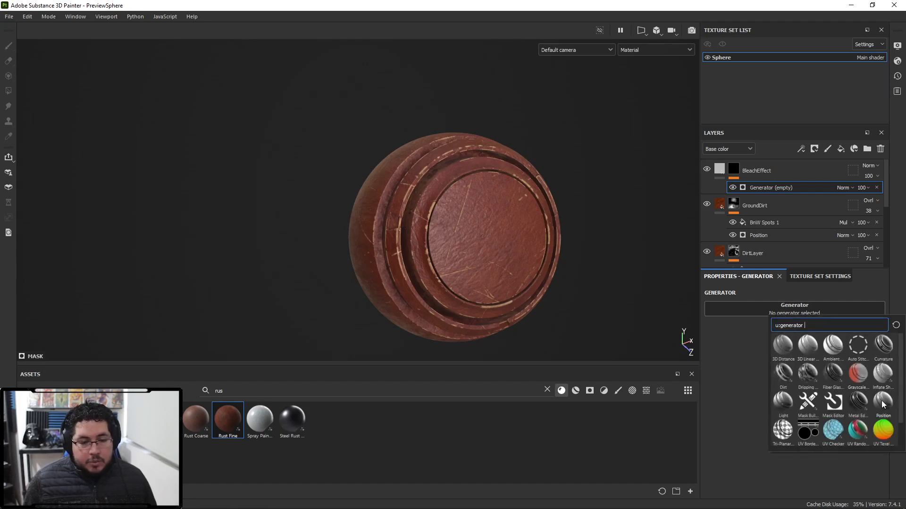
pyautogui.click(847, 375)
pyautogui.moveTo(795, 388); pyautogui.dragTo(746, 399)
pyautogui.keyDown('alt'); pyautogui.moveTo(587, 301); pyautogui.dragTo(607, 216); pyautogui.keyUp('alt')
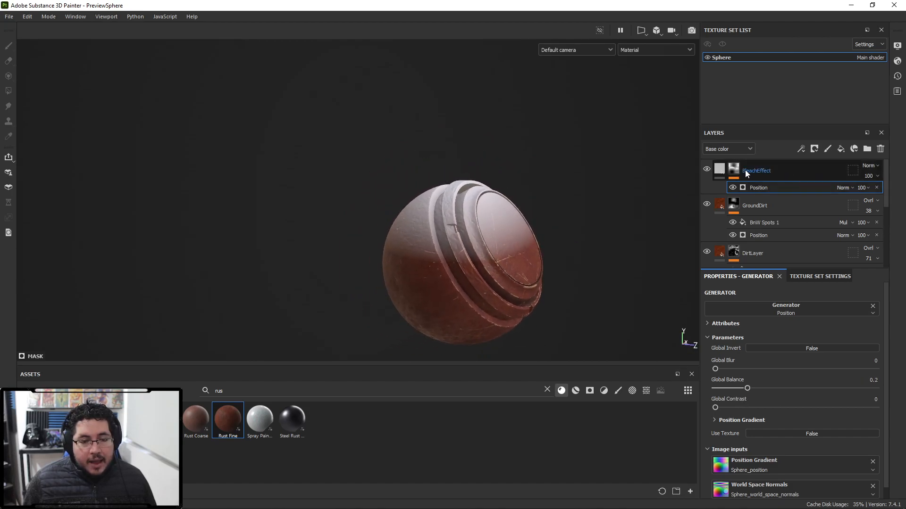
# - Pick the BleachEffect base colour from a light tan area on the sphere
pyautogui.click(719, 169)
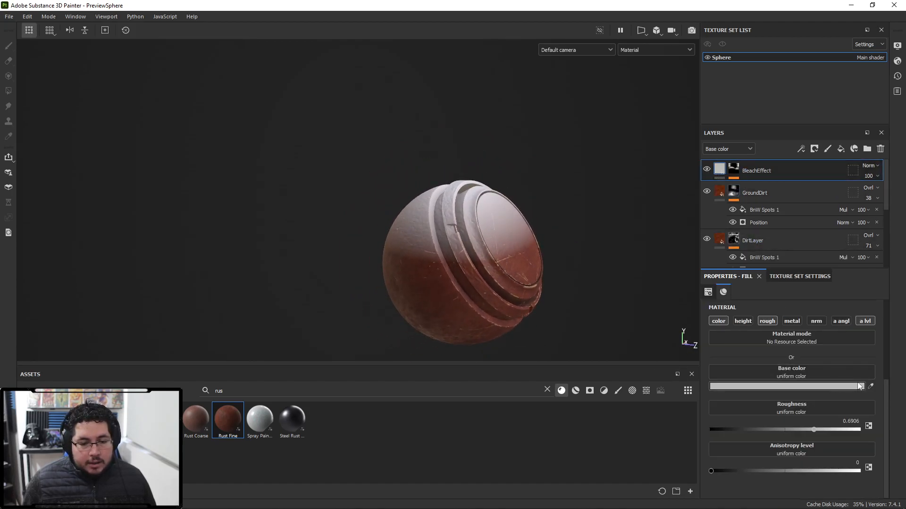
pyautogui.moveTo(871, 385); pyautogui.dragTo(532, 286)
pyautogui.keyDown('alt'); pyautogui.moveTo(551, 257); pyautogui.dragTo(512, 283); pyautogui.keyUp('alt')
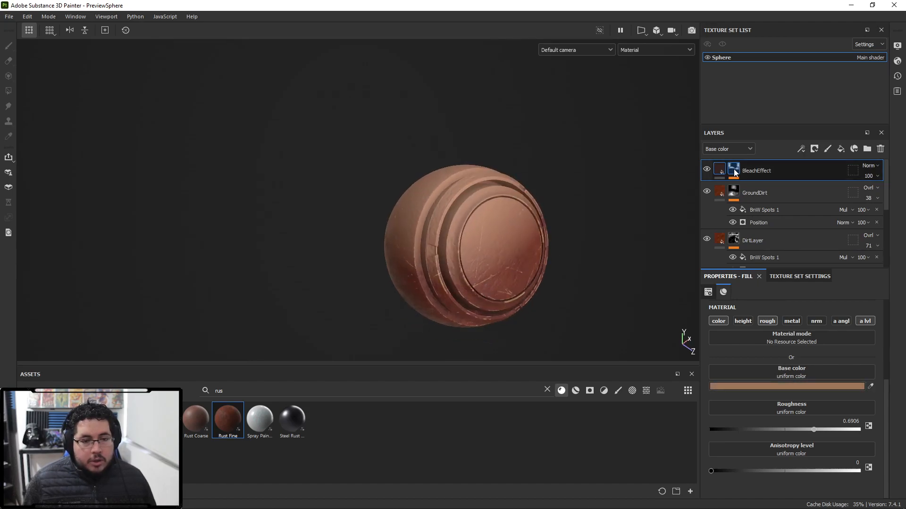
# - Add a fill to the BleachEffect mask using the Clouds 3 texture with balance 0.37 and contrast 0.25
pyautogui.click(735, 172)
pyautogui.rightClick(734, 173)
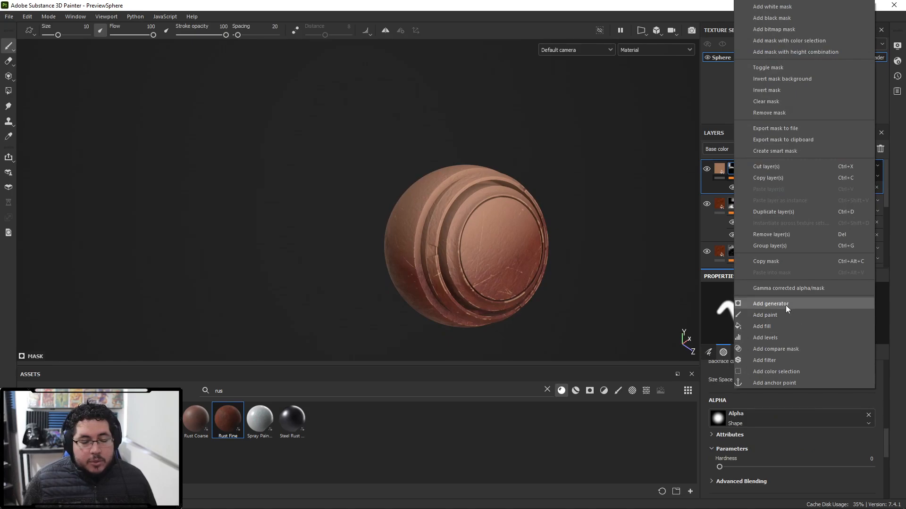
pyautogui.click(775, 326)
pyautogui.click(801, 324)
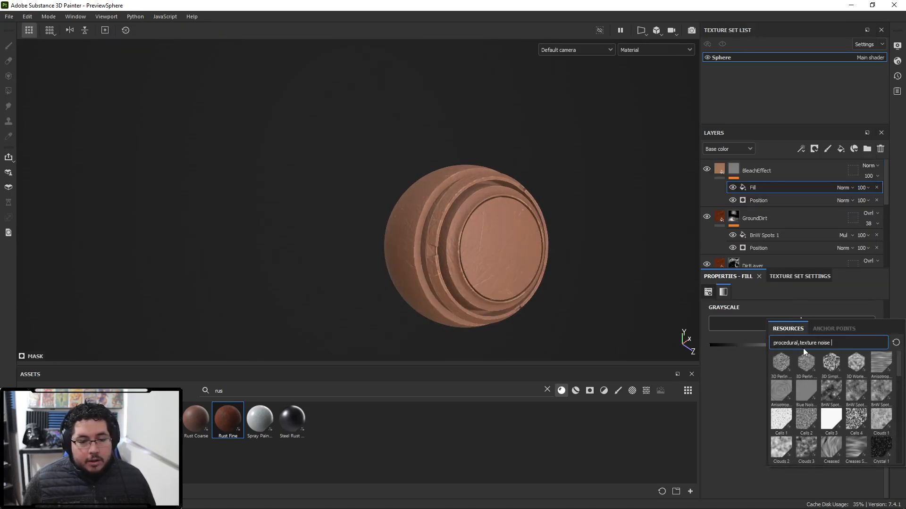
pyautogui.press('BackSpace')
pyautogui.press('BackSpace')
pyautogui.press('BackSpace')
pyautogui.press('BackSpace')
pyautogui.press('BackSpace')
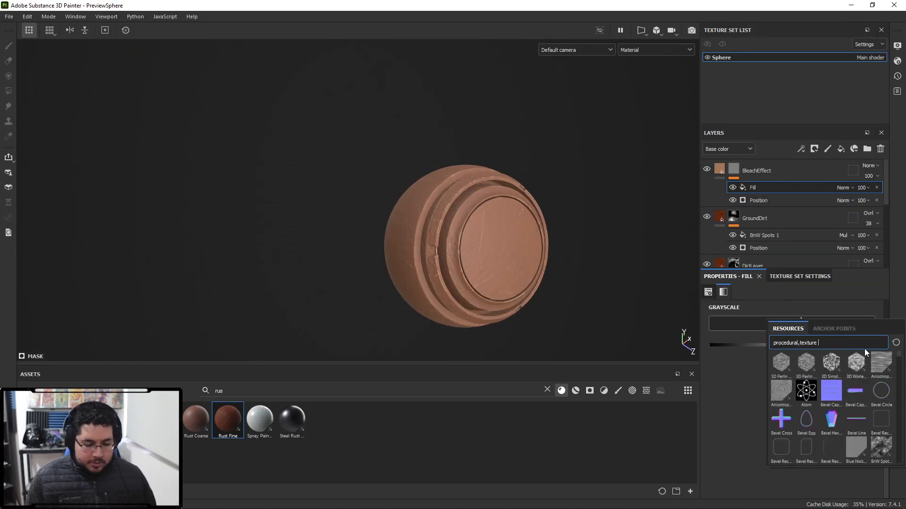
pyautogui.write('clouds')
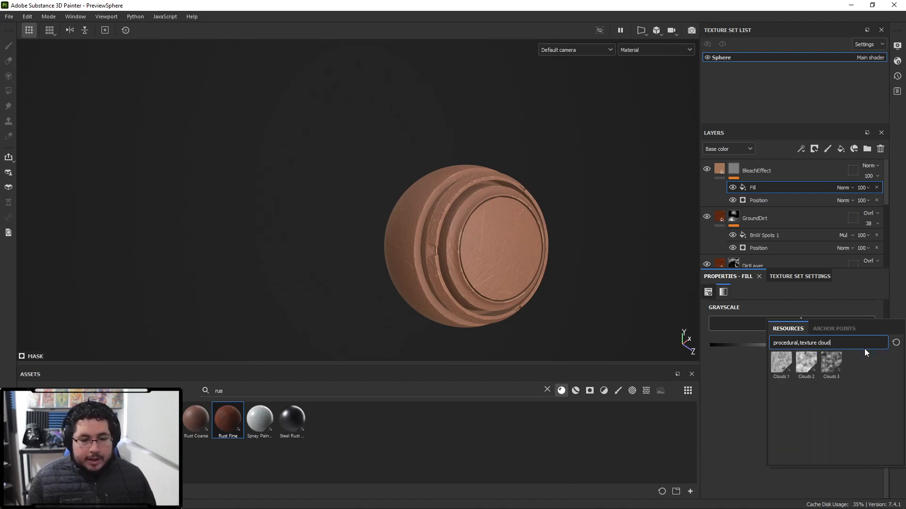
pyautogui.click(830, 361)
pyautogui.scroll(1, 534, 248)
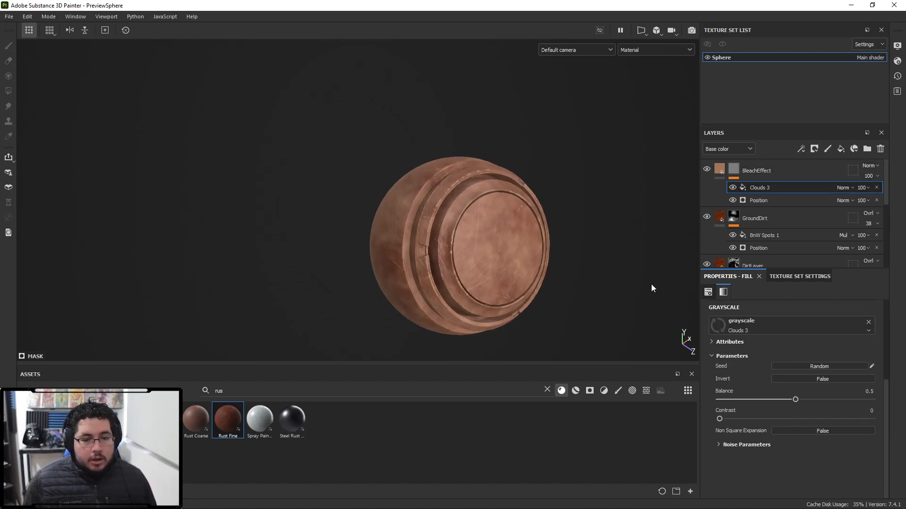
pyautogui.moveTo(816, 402); pyautogui.dragTo(773, 417)
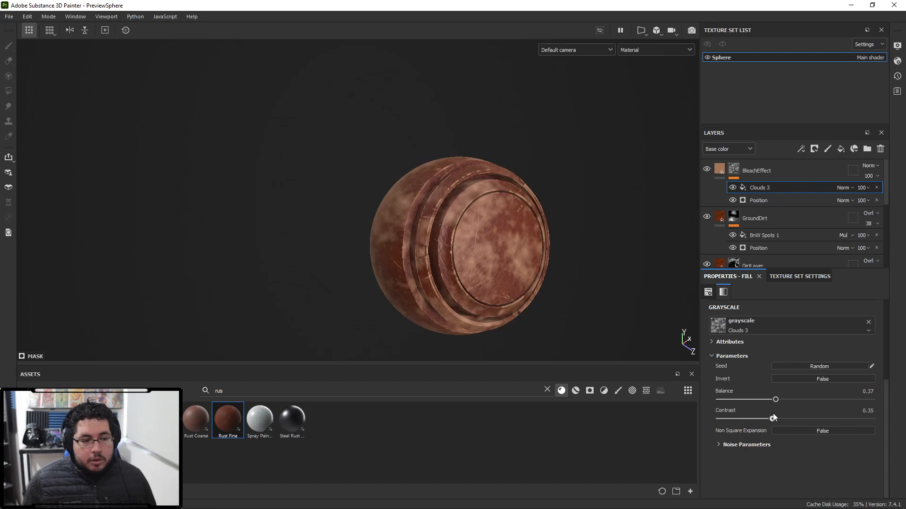
# - Set the Clouds 3 mask fill's blending mode to Multiply
pyautogui.click(857, 187)
pyautogui.click(852, 187)
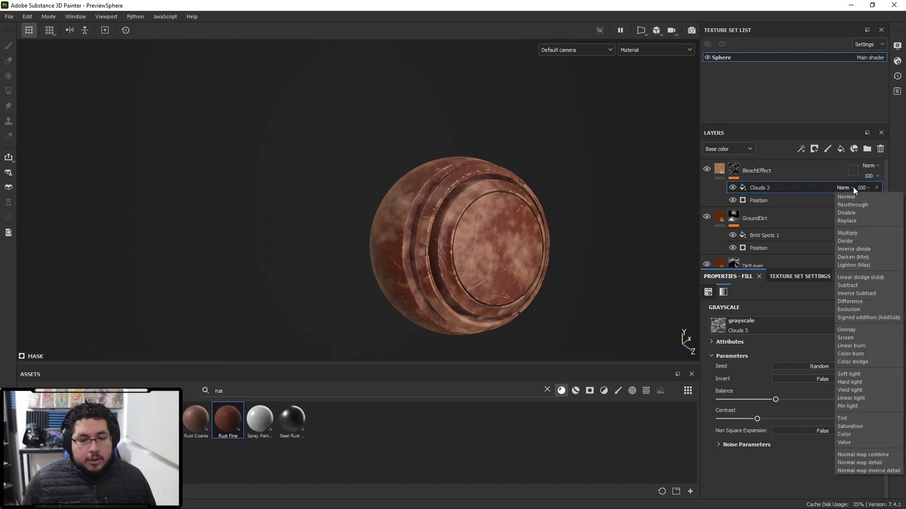
pyautogui.click(849, 234)
pyautogui.keyDown('alt'); pyautogui.moveTo(580, 288); pyautogui.dragTo(510, 209); pyautogui.keyUp('alt')
pyautogui.scroll(2, 511, 209)
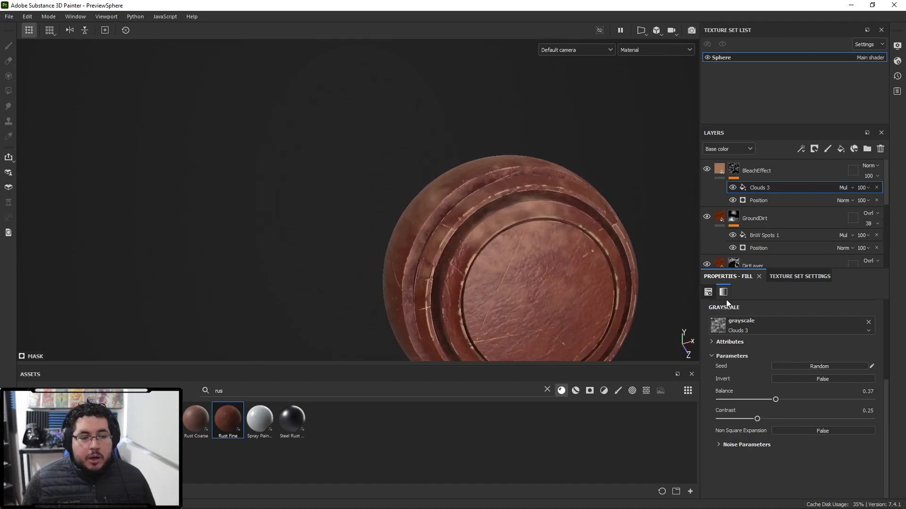
# - Set the BleachEffect layer's blending mode to Linear dodge (Add)
pyautogui.click(869, 166)
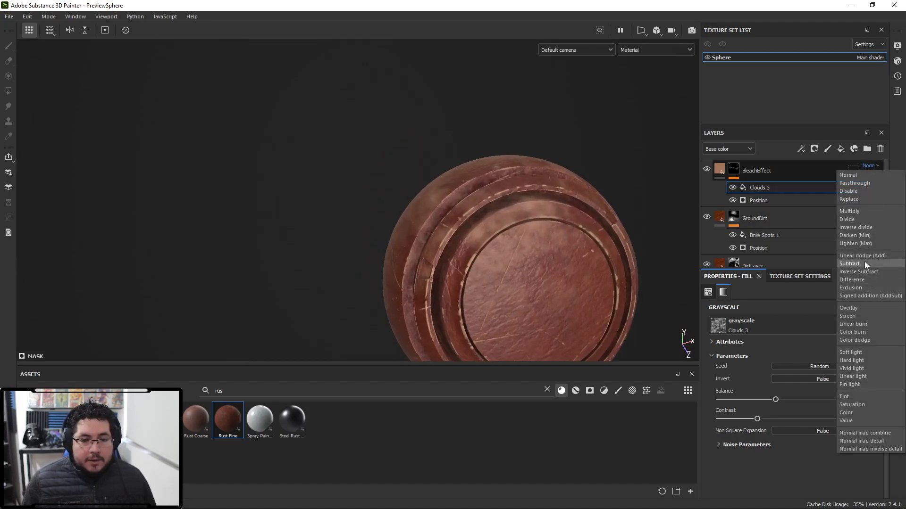
pyautogui.click(864, 256)
pyautogui.scroll(-2, 337, 172)
pyautogui.moveTo(338, 171)
pyautogui.keyDown('alt'); pyautogui.mouseDown()
pyautogui.moveTo(558, 259)
pyautogui.moveTo(565, 274)
pyautogui.mouseUp(); pyautogui.keyUp('alt')
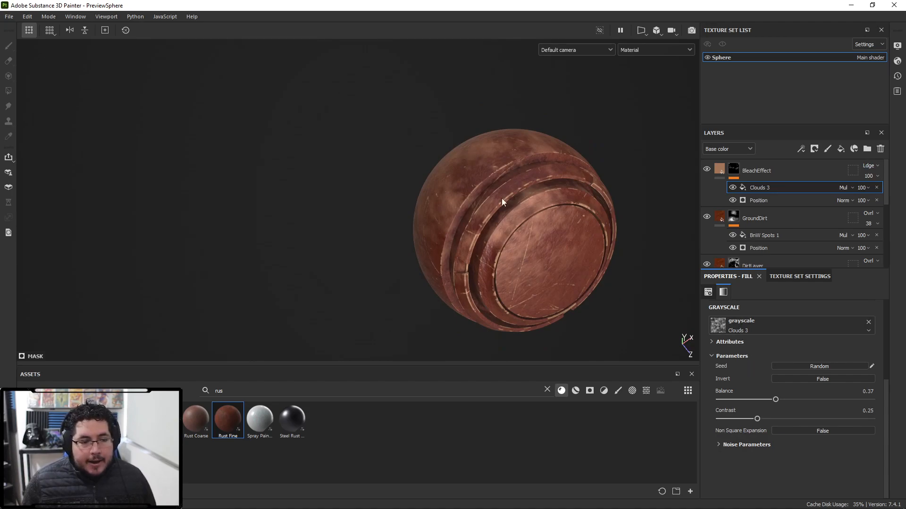
# - Lower the BleachEffect layer's opacity to 33
pyautogui.keyDown('alt'); pyautogui.moveTo(482, 171); pyautogui.dragTo(486, 145); pyautogui.keyUp('alt')
pyautogui.moveTo(892, 194); pyautogui.dragTo(867, 194)
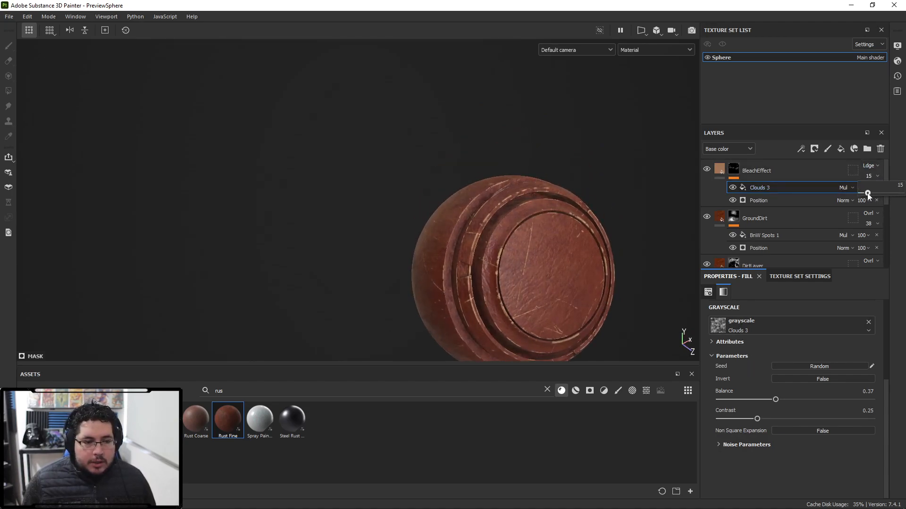
pyautogui.moveTo(545, 222)
pyautogui.keyDown('alt'); pyautogui.mouseDown()
pyautogui.moveTo(548, 239)
pyautogui.moveTo(602, 267)
pyautogui.moveTo(539, 239)
pyautogui.moveTo(540, 210)
pyautogui.mouseUp(); pyautogui.keyUp('alt')
pyautogui.keyDown('alt'); pyautogui.moveTo(574, 244); pyautogui.dragTo(487, 215); pyautogui.keyUp('alt')
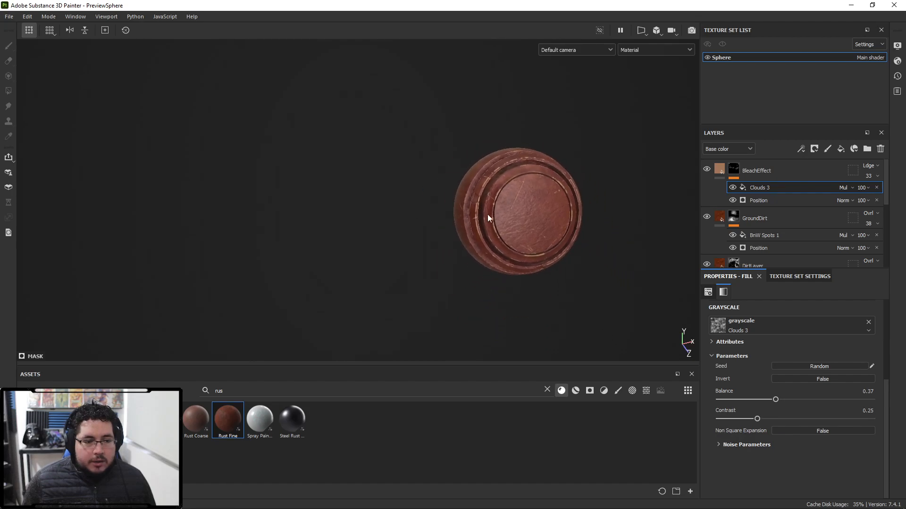
# - Collapse the layer stacks and inspect the combined leather material on the sphere
pyautogui.click(722, 168)
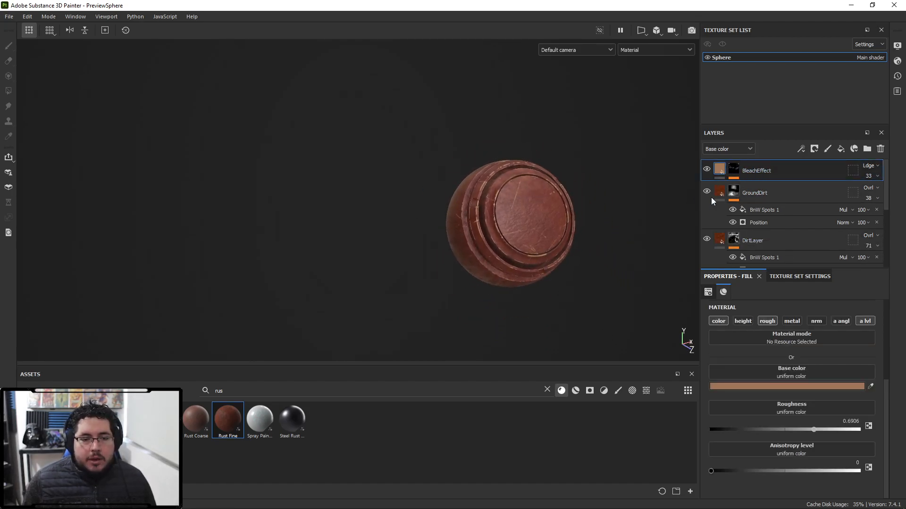
pyautogui.click(720, 191)
pyautogui.click(719, 214)
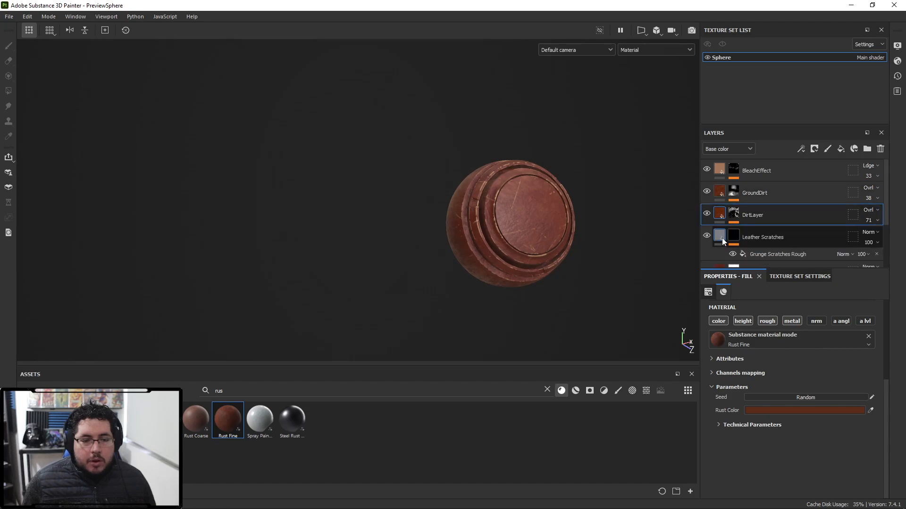
pyautogui.click(720, 235)
pyautogui.scroll(1, 730, 232)
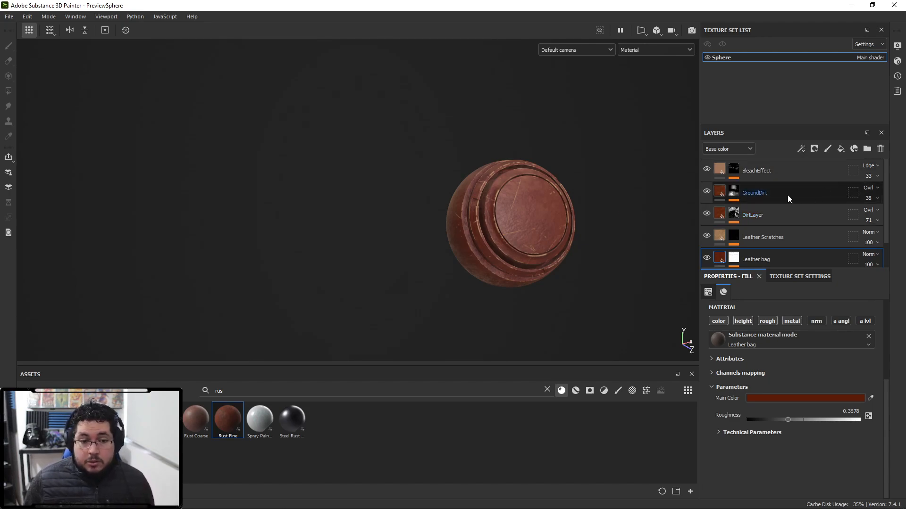
pyautogui.scroll(3, 574, 209)
pyautogui.scroll(-2, 574, 209)
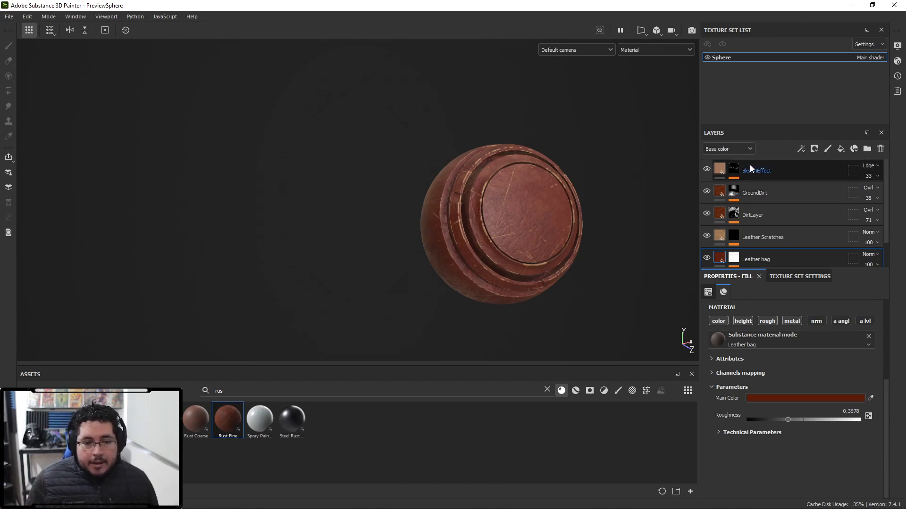
pyautogui.keyDown('alt'); pyautogui.moveTo(524, 178); pyautogui.dragTo(531, 211); pyautogui.keyUp('alt')
pyautogui.keyDown('alt'); pyautogui.moveTo(531, 208); pyautogui.dragTo(509, 201, button='middle'); pyautogui.keyUp('alt')
pyautogui.scroll(1, 509, 201)
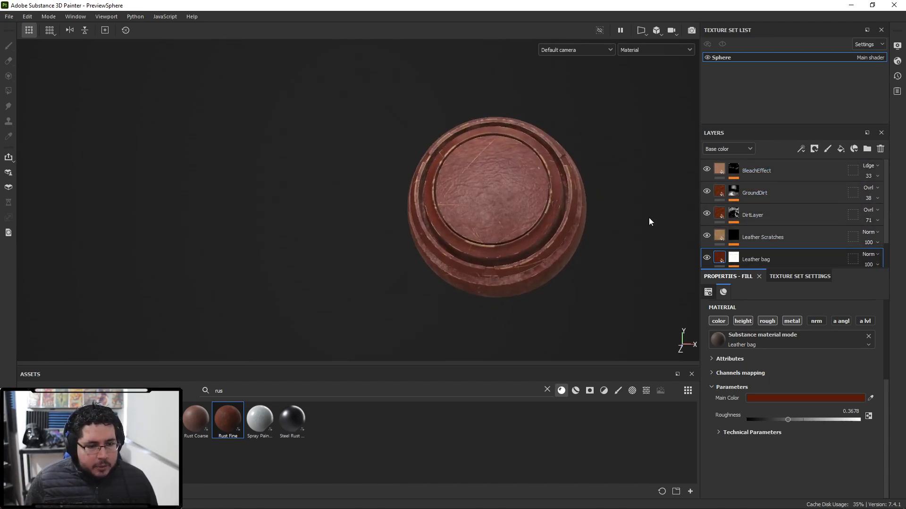
# - Group all the layers from BleachEffect down to Leather Rough into one folder
pyautogui.click(770, 164)
pyautogui.scroll(-2, 794, 222)
pyautogui.keyDown('shift'); pyautogui.click(786, 250); pyautogui.keyUp('shift')
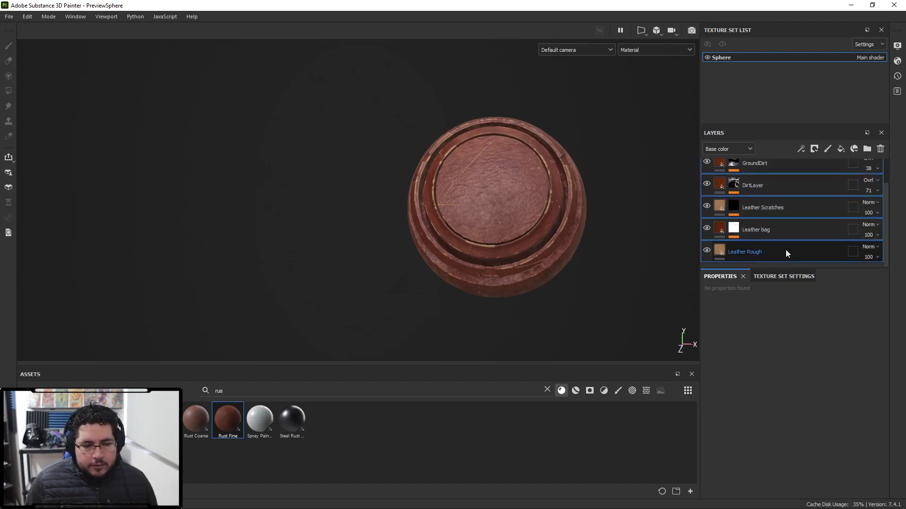
pyautogui.hotkey('ctrl', 'g')
pyautogui.click(717, 169)
# - Rename the group to DamagedLeatherN
pyautogui.doubleClick(748, 171)
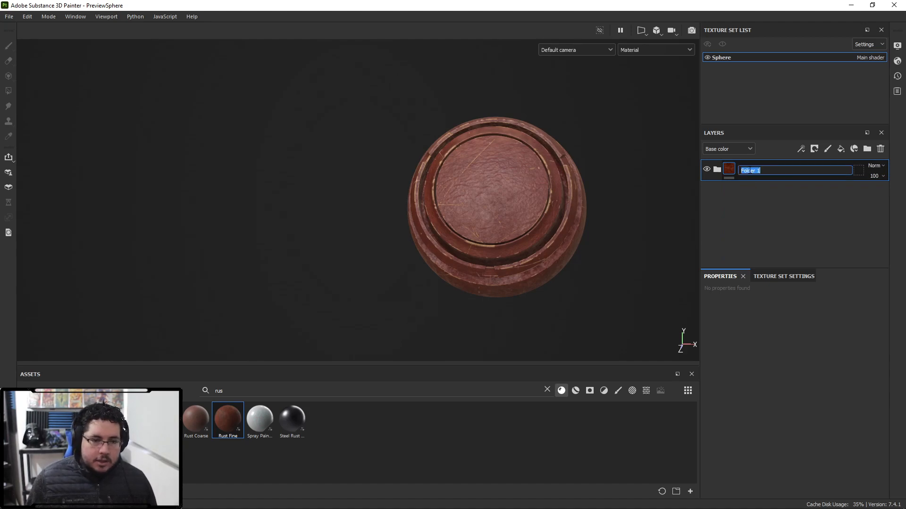
pyautogui.write('Damaged')
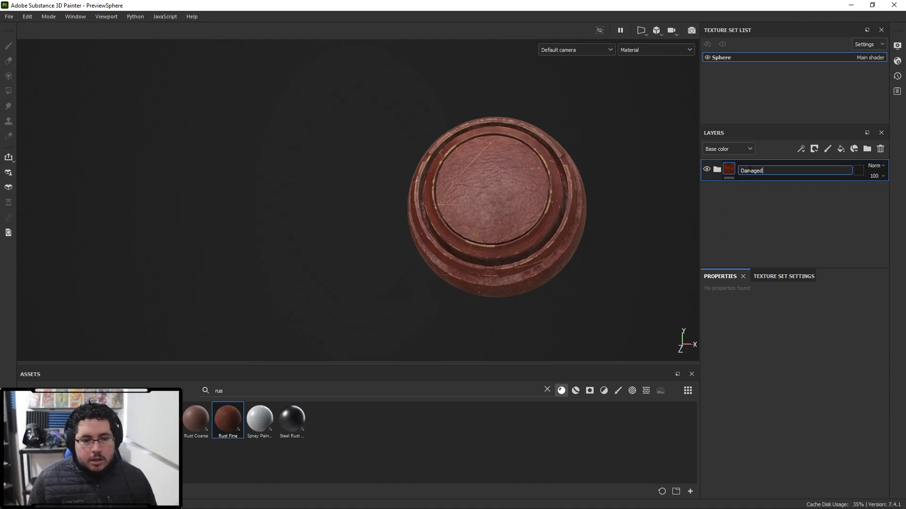
pyautogui.write('LeartherN')
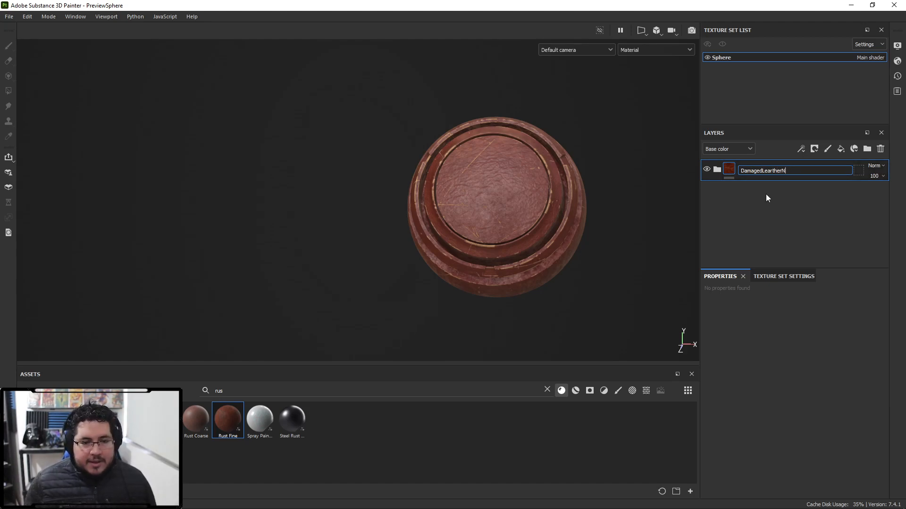
pyautogui.press('BackSpace')
pyautogui.press('Return')
# - Create a smart material from the DamagedLeatherN group
pyautogui.rightClick(758, 171)
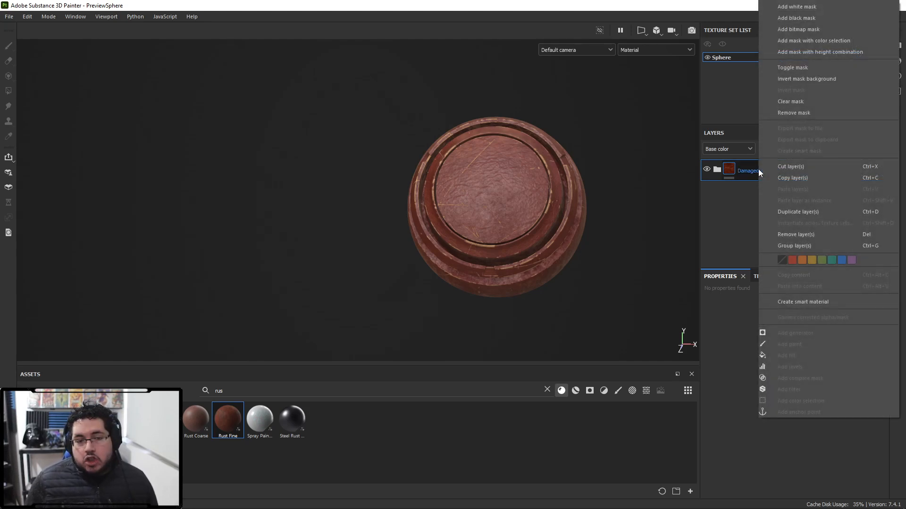
pyautogui.click(804, 301)
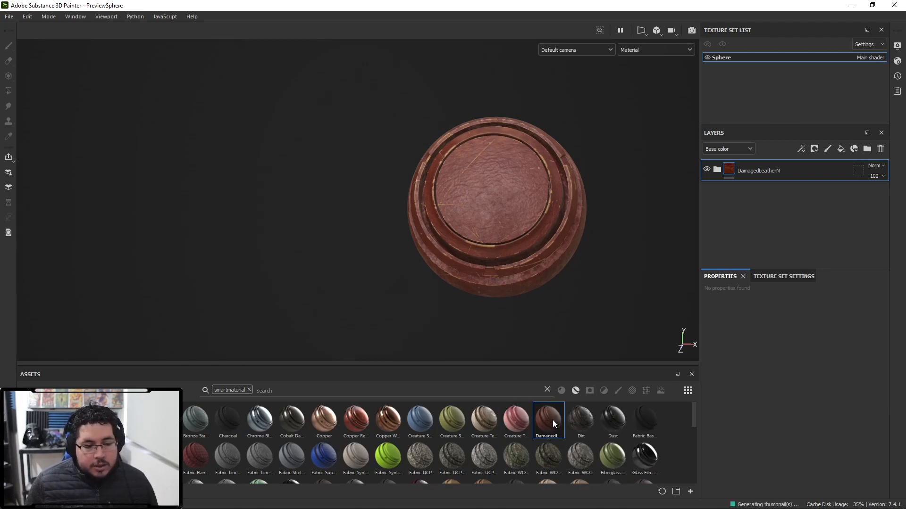
pyautogui.moveTo(553, 420)
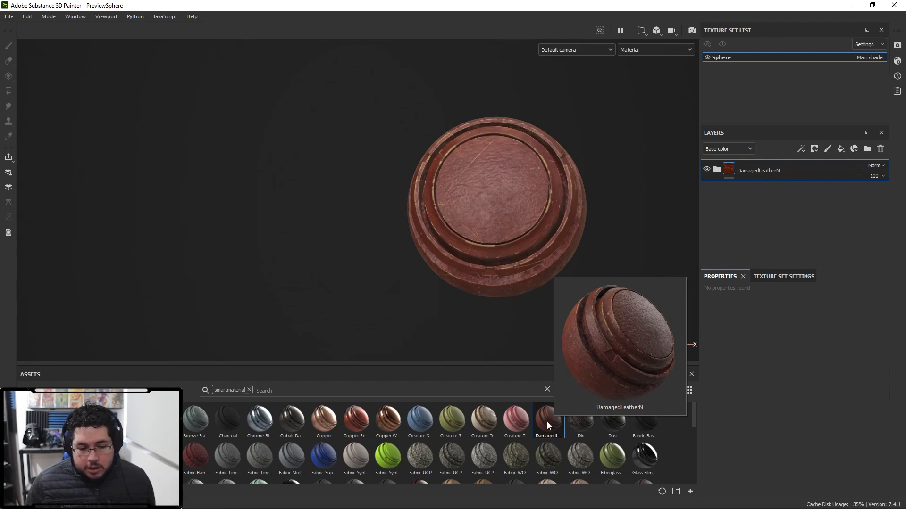
pyautogui.click(716, 171)
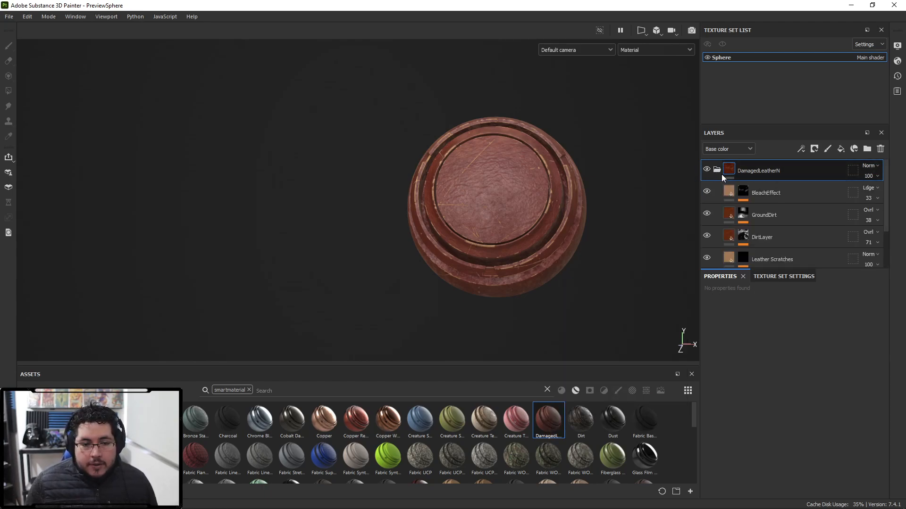
pyautogui.click(717, 171)
# - Export the DamagedLeatherN smart material as a resource into the assets XmasWeek folder
pyautogui.rightClick(553, 421)
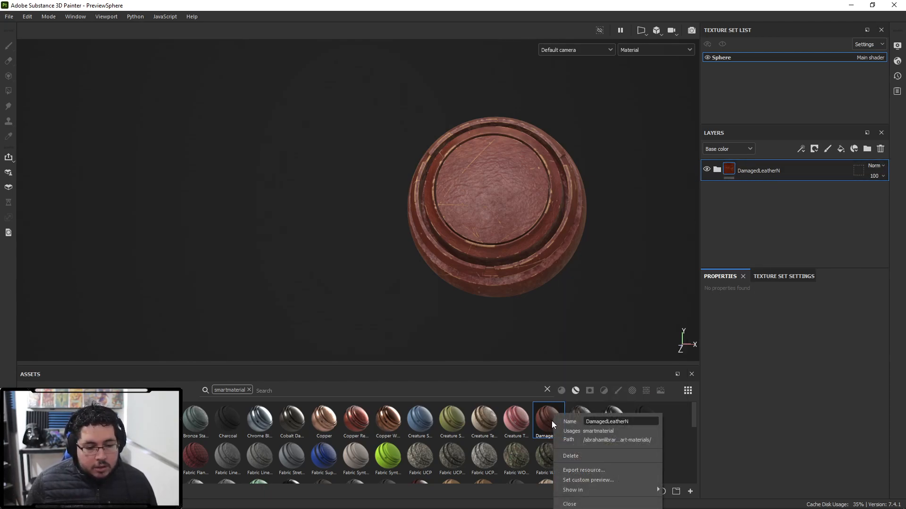
pyautogui.click(570, 470)
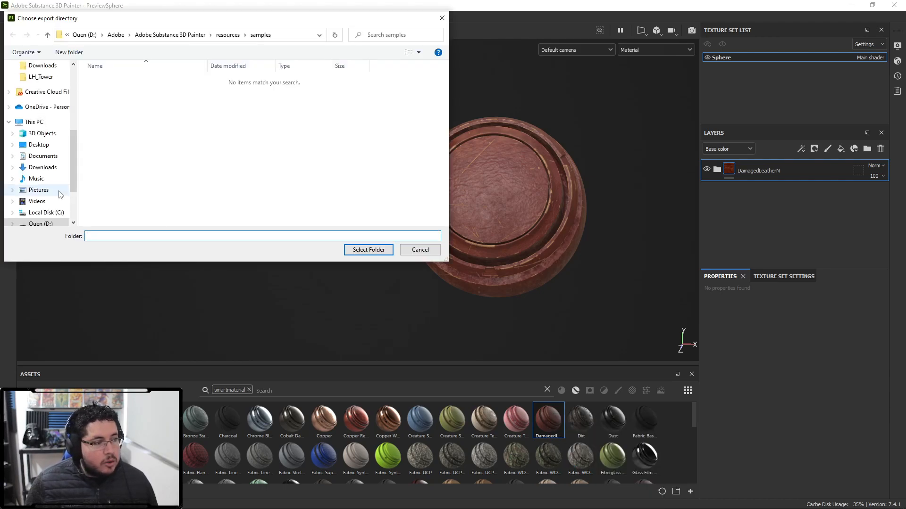
pyautogui.scroll(5, 61, 195)
pyautogui.click(44, 129)
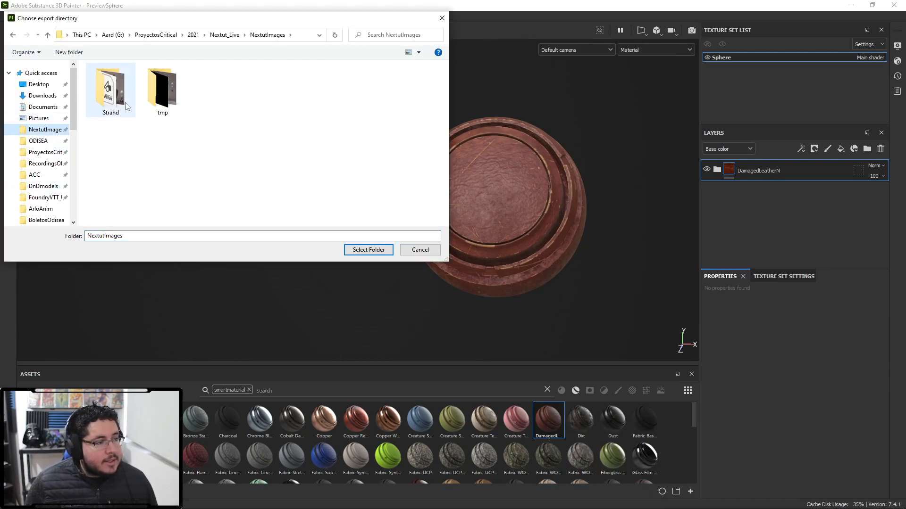
pyautogui.click(224, 35)
pyautogui.doubleClick(113, 89)
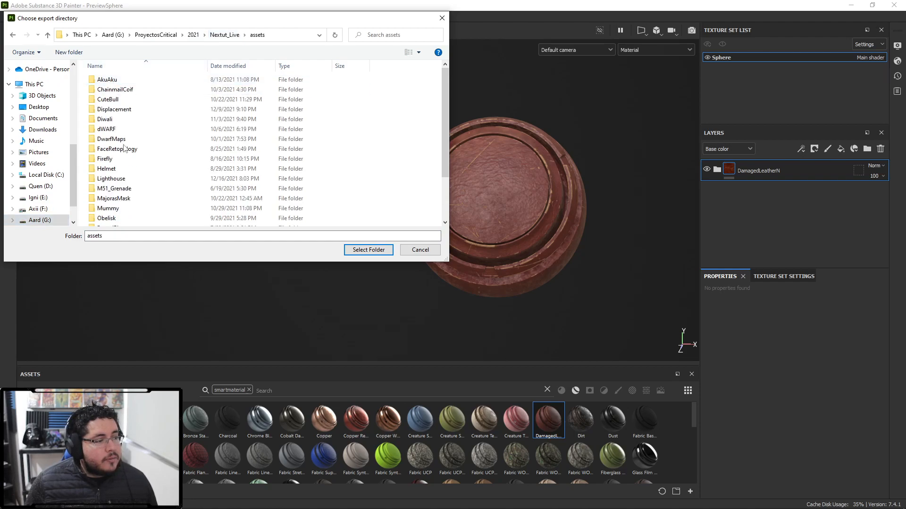
pyautogui.scroll(-3, 133, 206)
pyautogui.doubleClick(134, 221)
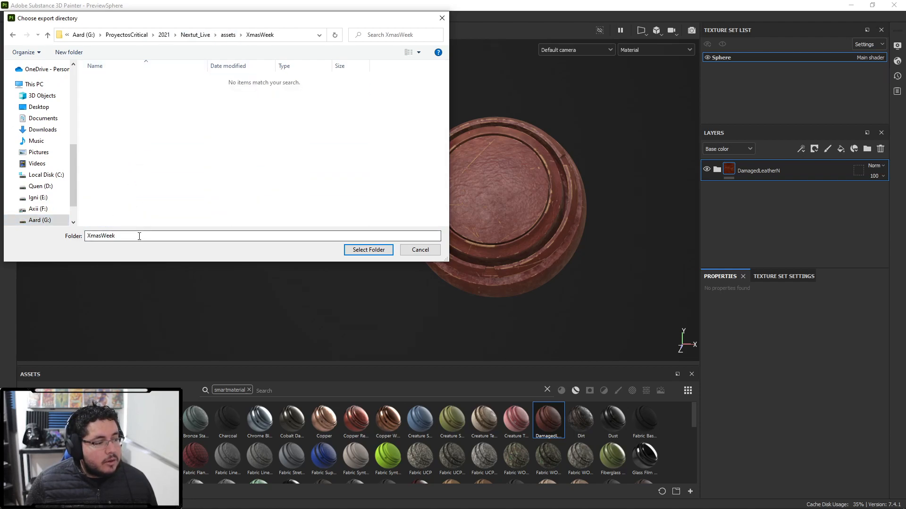
pyautogui.click(359, 250)
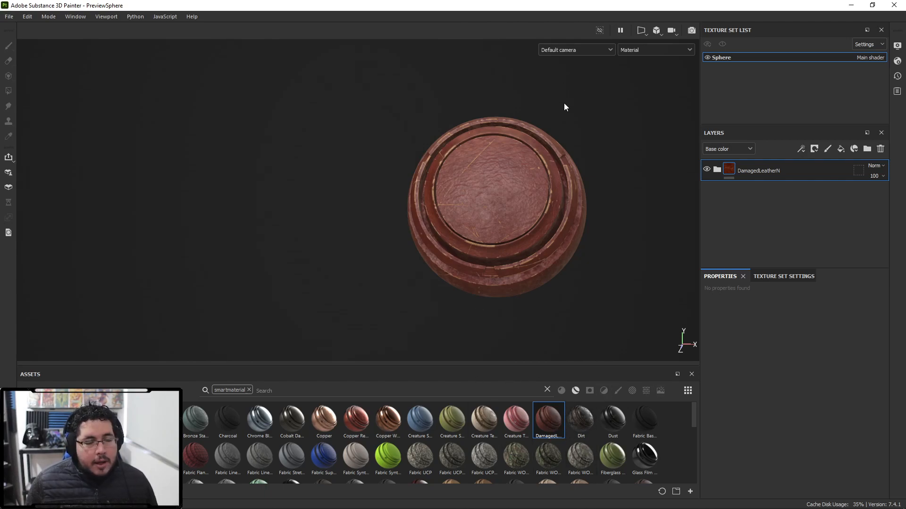
# - Open the recent MajorasMask project, discarding the changes to the current project
pyautogui.click(9, 16)
pyautogui.moveTo(65, 190)
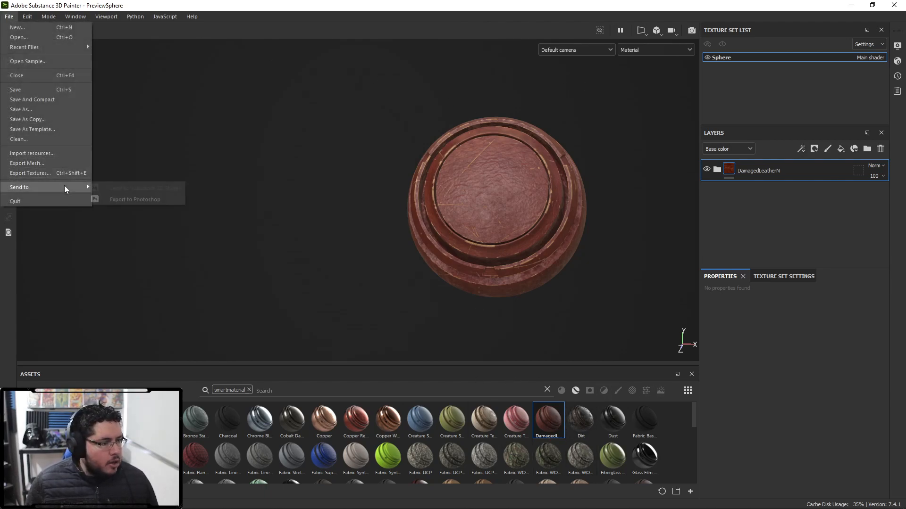
pyautogui.moveTo(47, 48)
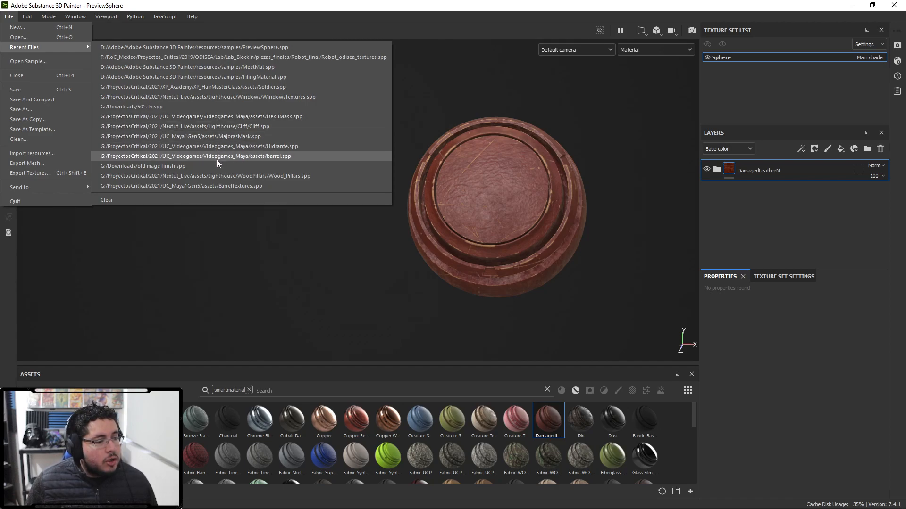
pyautogui.click(224, 136)
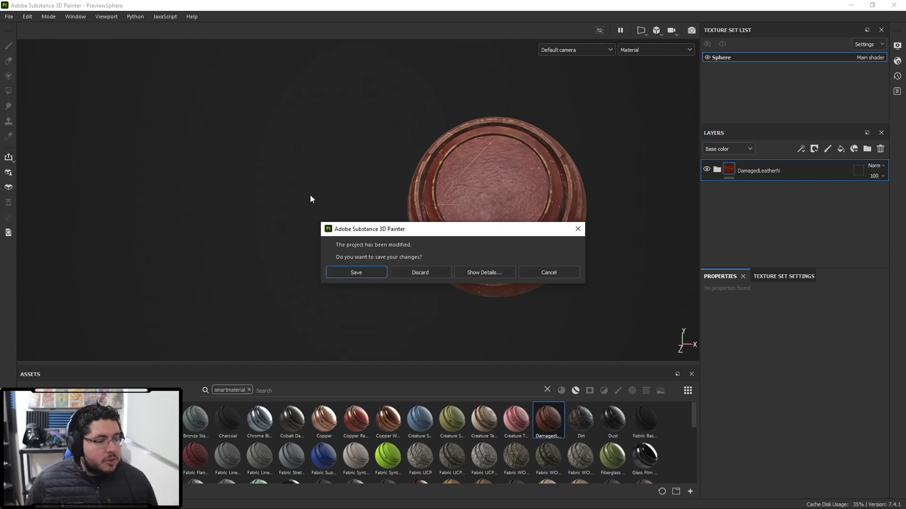
pyautogui.click(417, 273)
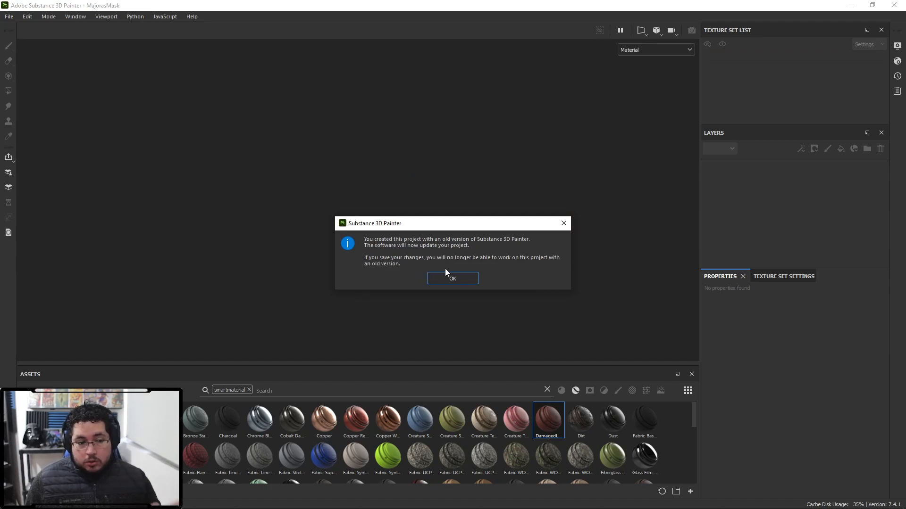
pyautogui.click(451, 279)
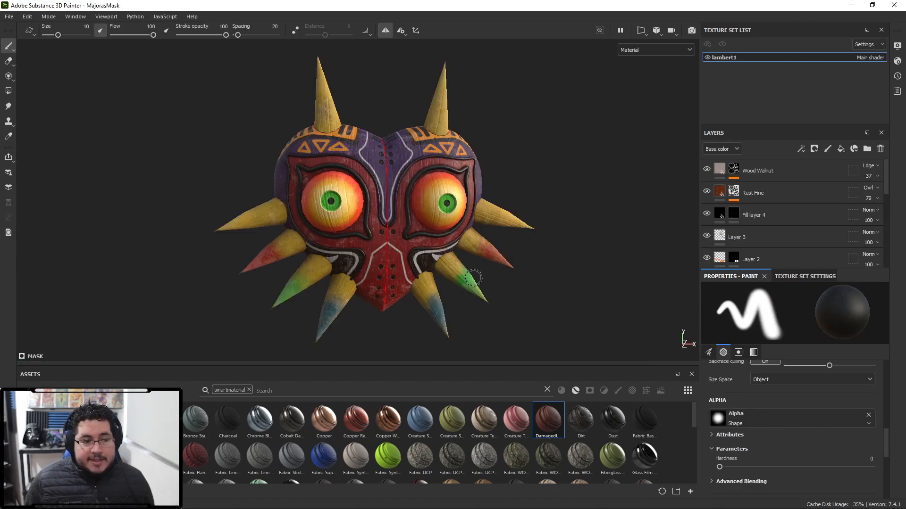
# - Group all of the mask's existing layers, from Wood Walnut down to Layer 1, into a folder
pyautogui.scroll(-3, 526, 228)
pyautogui.scroll(2, 545, 231)
pyautogui.keyDown('alt'); pyautogui.moveTo(545, 231); pyautogui.dragTo(487, 219); pyautogui.keyUp('alt')
pyautogui.click(794, 172)
pyautogui.scroll(-8, 794, 172)
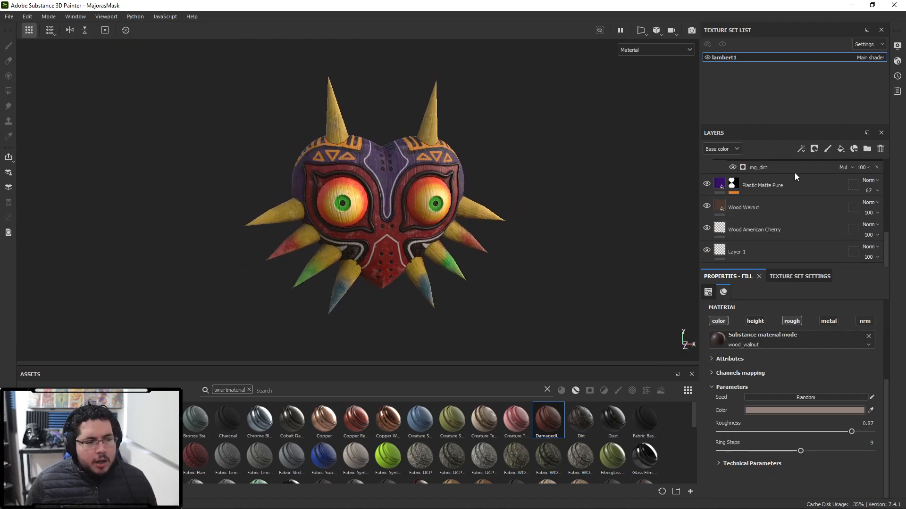
pyautogui.keyDown('shift'); pyautogui.click(777, 253); pyautogui.keyUp('shift')
pyautogui.scroll(1, 777, 257)
pyautogui.scroll(5, 776, 253)
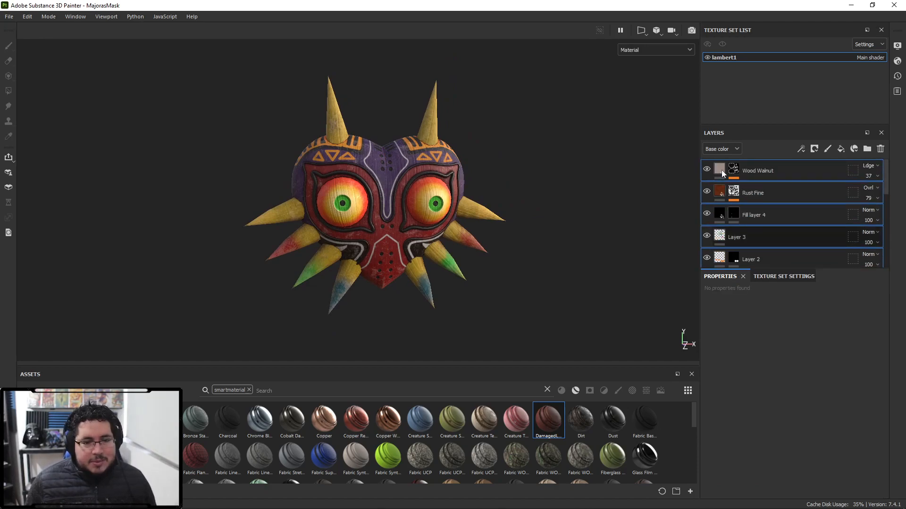
pyautogui.hotkey('ctrl', 'g')
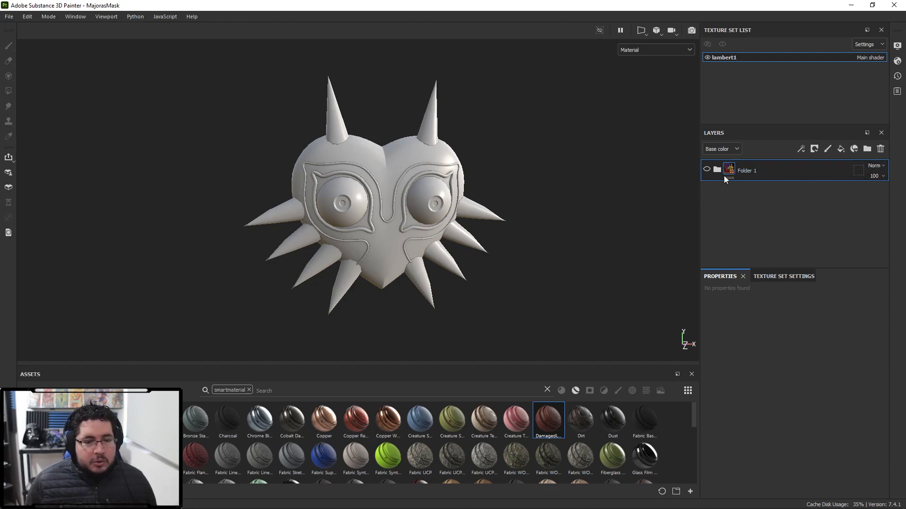
# - Apply the DamagedLeatherN smart material to the mask on top of the grouped folder
pyautogui.moveTo(551, 420); pyautogui.dragTo(773, 167)
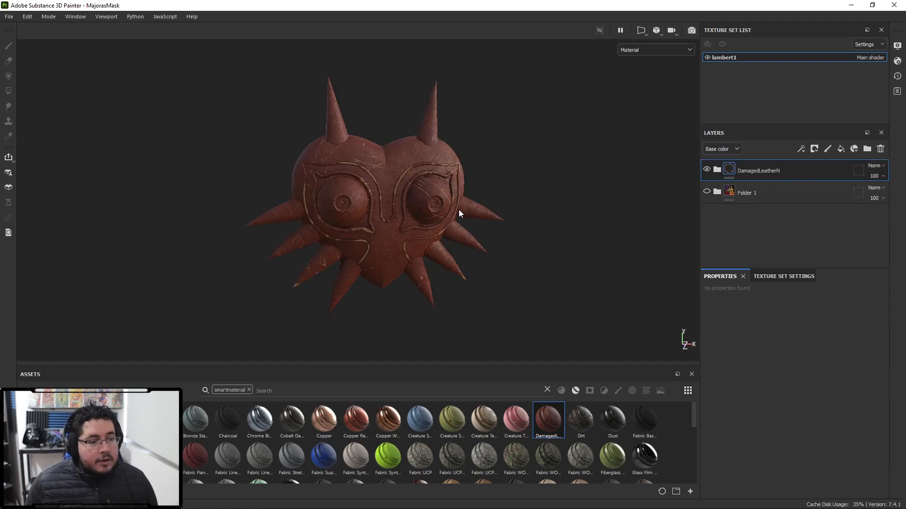
pyautogui.keyDown('alt'); pyautogui.moveTo(618, 301); pyautogui.dragTo(501, 359); pyautogui.keyUp('alt')
pyautogui.keyDown('alt'); pyautogui.moveTo(502, 360); pyautogui.dragTo(565, 289, button='right'); pyautogui.keyUp('alt')
pyautogui.keyDown('alt'); pyautogui.moveTo(564, 289); pyautogui.dragTo(515, 337); pyautogui.keyUp('alt')
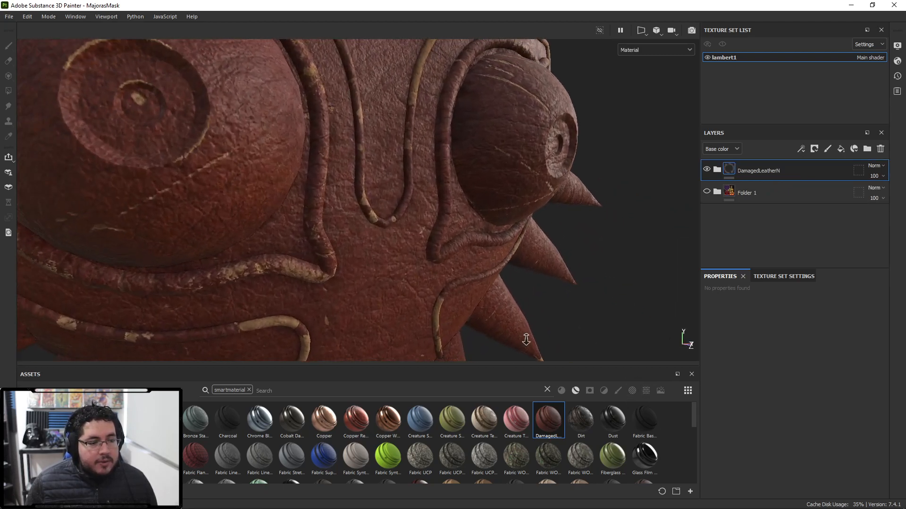
pyautogui.keyDown('alt'); pyautogui.moveTo(516, 338); pyautogui.dragTo(389, 272, button='right'); pyautogui.keyUp('alt')
# - Inspect the leather material on the mask from several angles
pyautogui.moveTo(390, 273)
pyautogui.keyDown('alt'); pyautogui.mouseDown()
pyautogui.moveTo(487, 282)
pyautogui.moveTo(328, 196)
pyautogui.moveTo(389, 273)
pyautogui.mouseUp(); pyautogui.keyUp('alt')
pyautogui.keyDown('alt'); pyautogui.moveTo(389, 274); pyautogui.dragTo(416, 228, button='right'); pyautogui.keyUp('alt')
pyautogui.keyDown('alt'); pyautogui.moveTo(416, 228); pyautogui.dragTo(358, 261); pyautogui.keyUp('alt')
pyautogui.keyDown('alt'); pyautogui.moveTo(358, 261); pyautogui.dragTo(393, 239, button='right'); pyautogui.keyUp('alt')
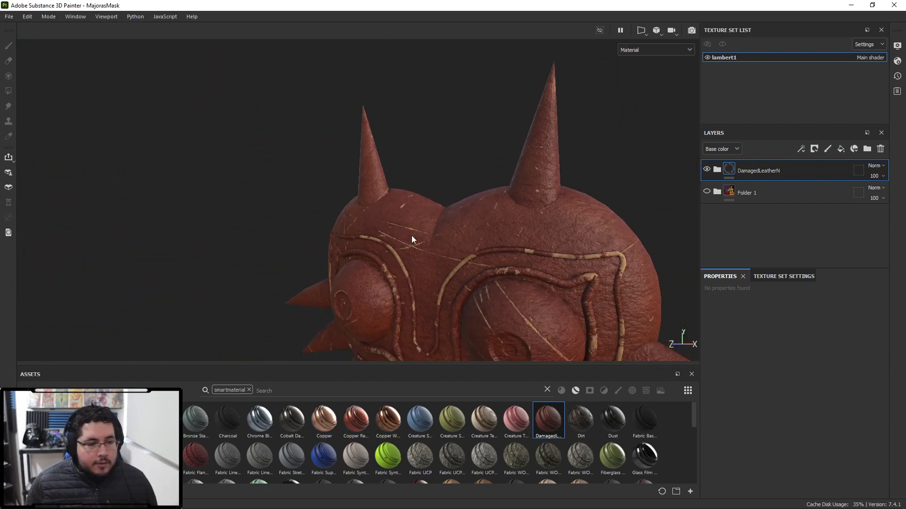
pyautogui.keyDown('alt'); pyautogui.moveTo(608, 283); pyautogui.dragTo(547, 223, button='middle'); pyautogui.keyUp('alt')
pyautogui.keyDown('alt'); pyautogui.moveTo(548, 222); pyautogui.dragTo(311, 147, button='right'); pyautogui.keyUp('alt')
pyautogui.keyDown('alt'); pyautogui.moveTo(312, 147); pyautogui.dragTo(352, 159); pyautogui.keyUp('alt')
pyautogui.keyDown('alt'); pyautogui.moveTo(460, 224); pyautogui.dragTo(456, 184, button='middle'); pyautogui.keyUp('alt')
pyautogui.keyDown('alt'); pyautogui.moveTo(456, 184); pyautogui.dragTo(515, 215, button='right'); pyautogui.keyUp('alt')
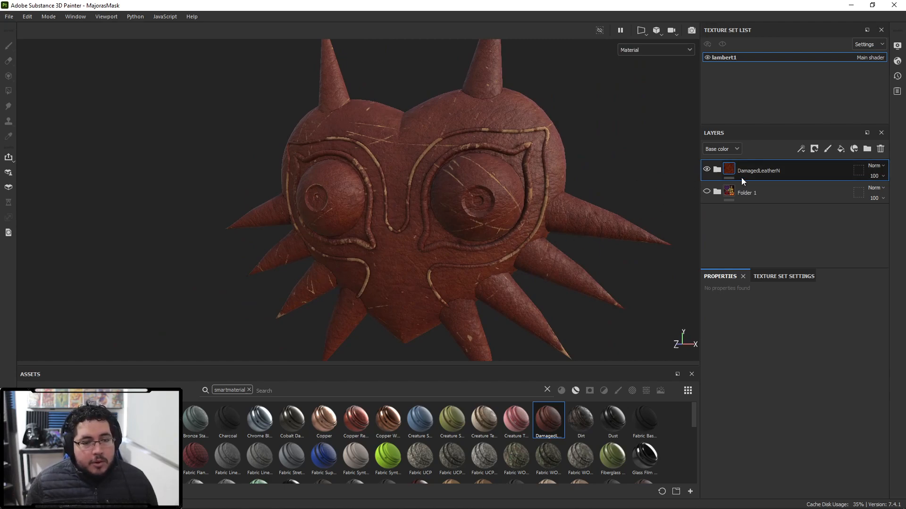
# - Review the mesh maps in the texture set settings and preview the base color channel on the mask
pyautogui.click(773, 277)
pyautogui.scroll(-6, 784, 392)
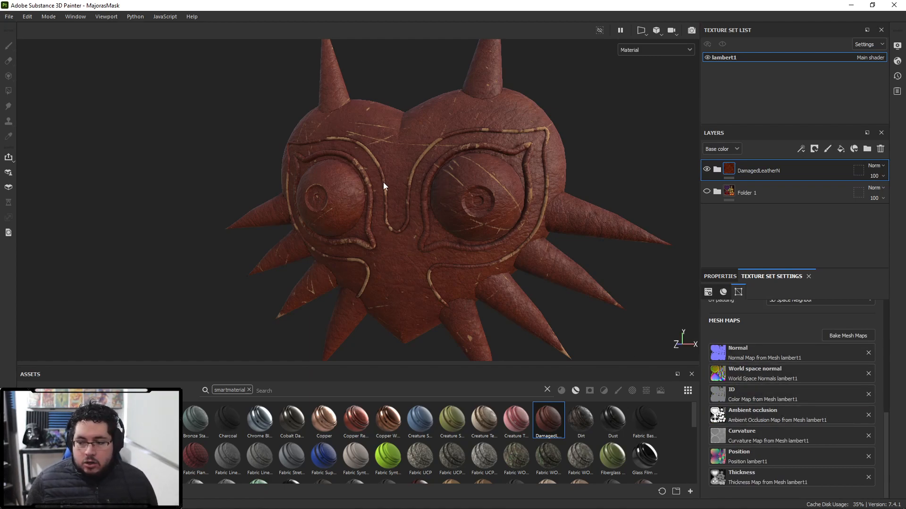
pyautogui.scroll(-3, 508, 226)
pyautogui.keyDown('alt'); pyautogui.moveTo(438, 245); pyautogui.dragTo(533, 269); pyautogui.keyUp('alt')
pyautogui.scroll(4, 570, 305)
pyautogui.keyDown('alt'); pyautogui.moveTo(570, 305); pyautogui.dragTo(625, 324, button='right'); pyautogui.keyUp('alt')
pyautogui.keyDown('alt'); pyautogui.moveTo(624, 324); pyautogui.dragTo(432, 267); pyautogui.keyUp('alt')
pyautogui.keyDown('alt'); pyautogui.moveTo(433, 267); pyautogui.dragTo(457, 264, button='right'); pyautogui.keyUp('alt')
pyautogui.keyDown('alt'); pyautogui.moveTo(457, 264); pyautogui.dragTo(389, 243); pyautogui.keyUp('alt')
pyautogui.press('c')
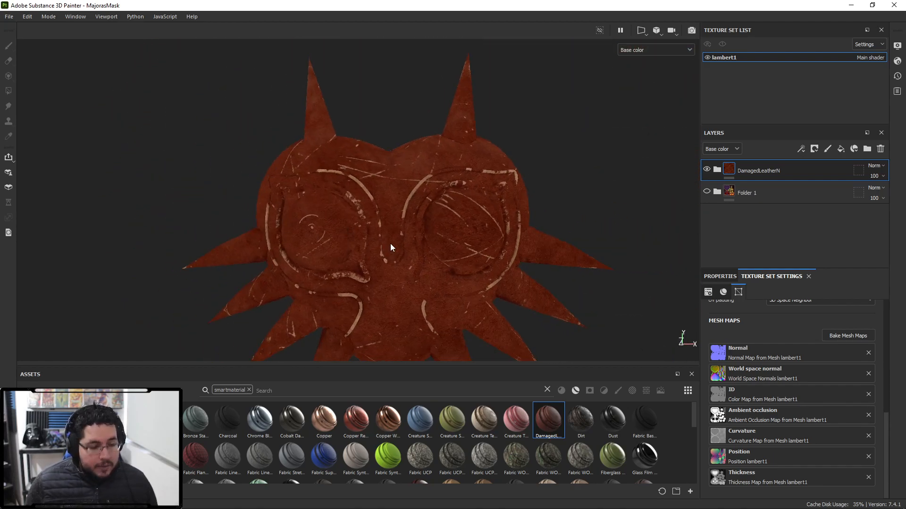
pyautogui.press('m')
# - Set the Global Balance of the Position generator in the BleachEffect mask to 0.38
pyautogui.click(717, 172)
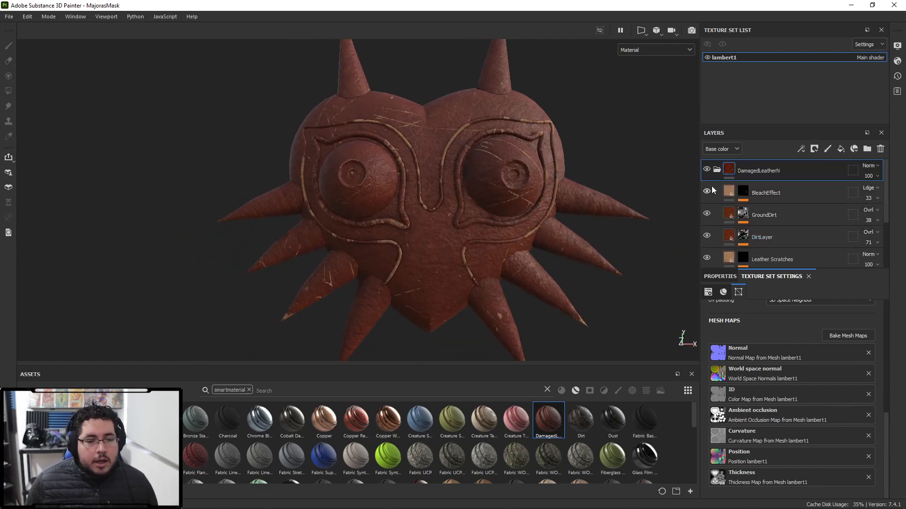
pyautogui.click(868, 198)
pyautogui.moveTo(876, 215); pyautogui.dragTo(904, 213)
pyautogui.keyDown('alt'); pyautogui.moveTo(318, 64); pyautogui.dragTo(323, 147, button='middle'); pyautogui.keyUp('alt')
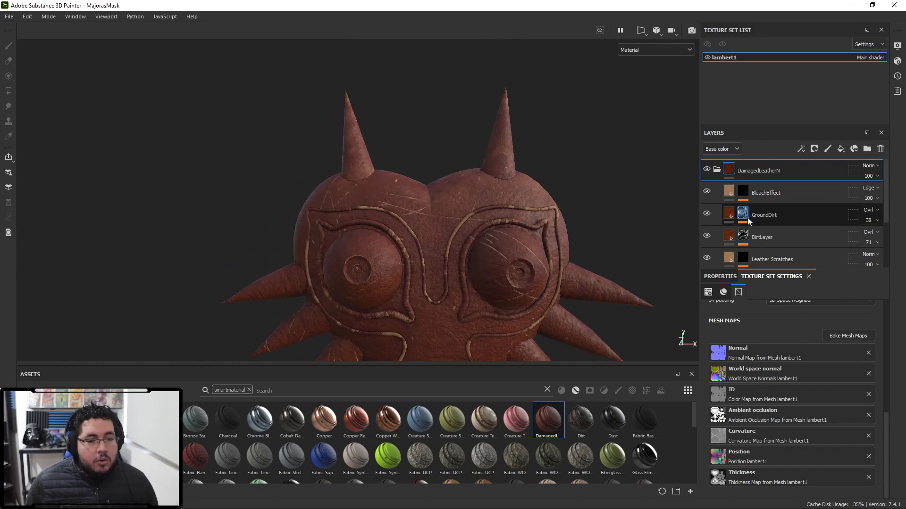
pyautogui.scroll(-1, 749, 218)
pyautogui.click(743, 166)
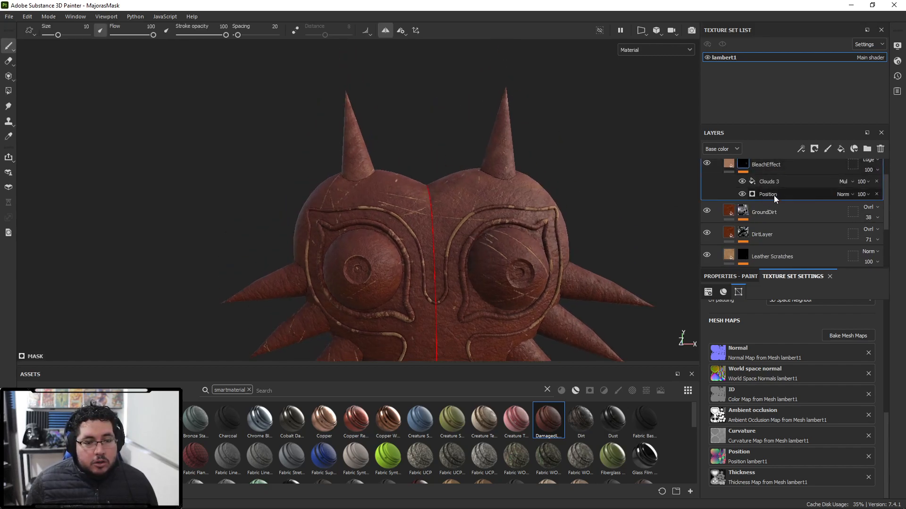
pyautogui.click(773, 194)
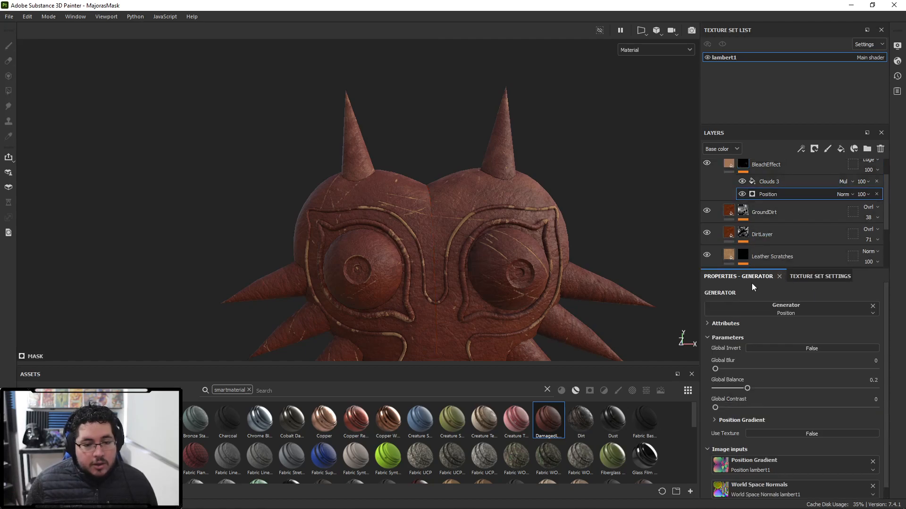
pyautogui.moveTo(746, 388); pyautogui.dragTo(776, 396)
pyautogui.moveTo(522, 271)
pyautogui.keyDown('alt'); pyautogui.mouseDown(button='right')
pyautogui.moveTo(461, 214)
pyautogui.moveTo(524, 264)
pyautogui.mouseUp(button='right'); pyautogui.keyUp('alt')
pyautogui.keyDown('alt'); pyautogui.moveTo(524, 264); pyautogui.dragTo(441, 292); pyautogui.keyUp('alt')
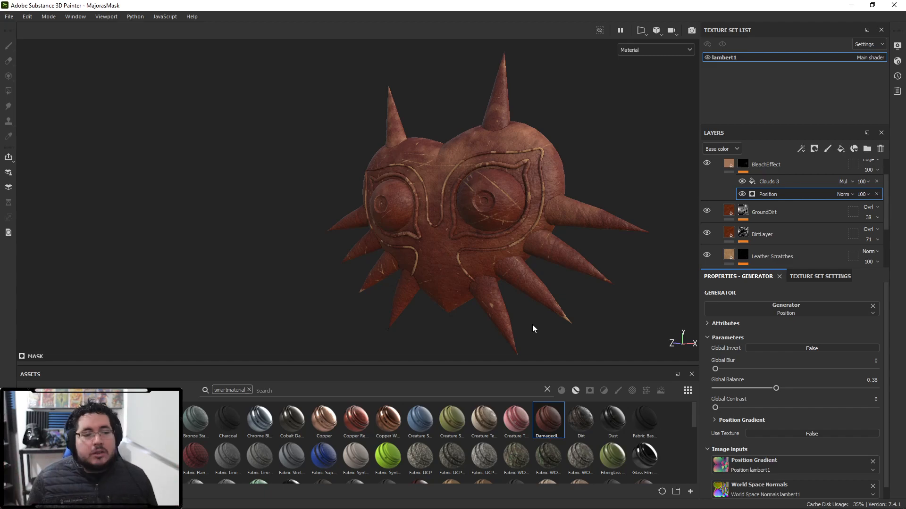
pyautogui.moveTo(486, 214)
pyautogui.keyDown('alt'); pyautogui.mouseDown()
pyautogui.moveTo(540, 222)
pyautogui.moveTo(484, 227)
pyautogui.mouseUp(); pyautogui.keyUp('alt')
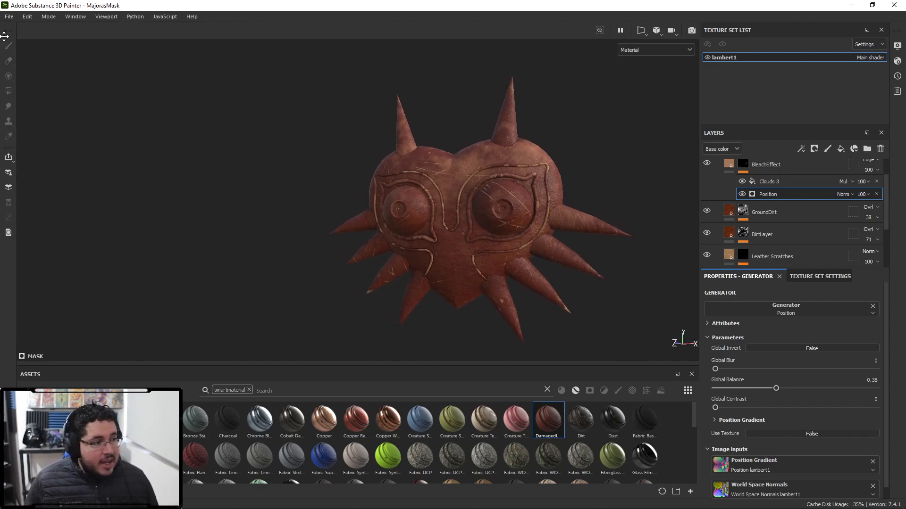
# - Open the MeetMat sample project without saving the mask changes
pyautogui.click(9, 16)
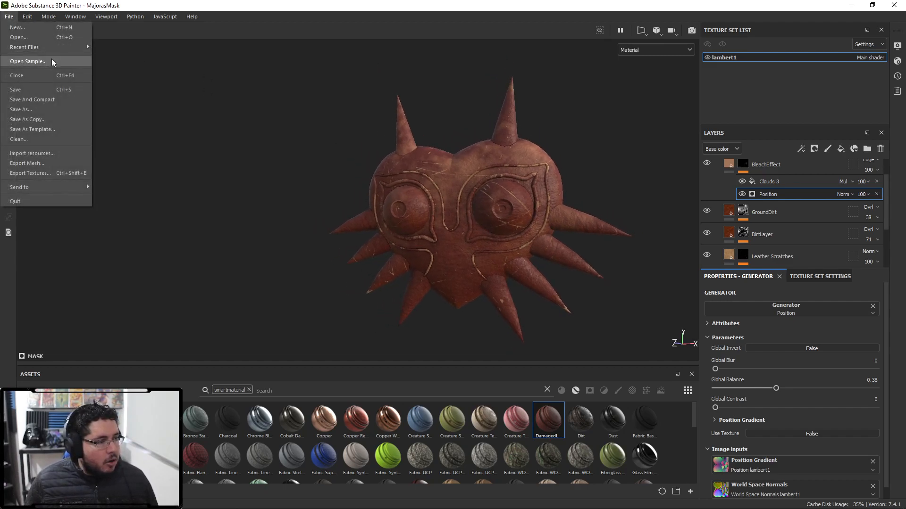
pyautogui.click(56, 61)
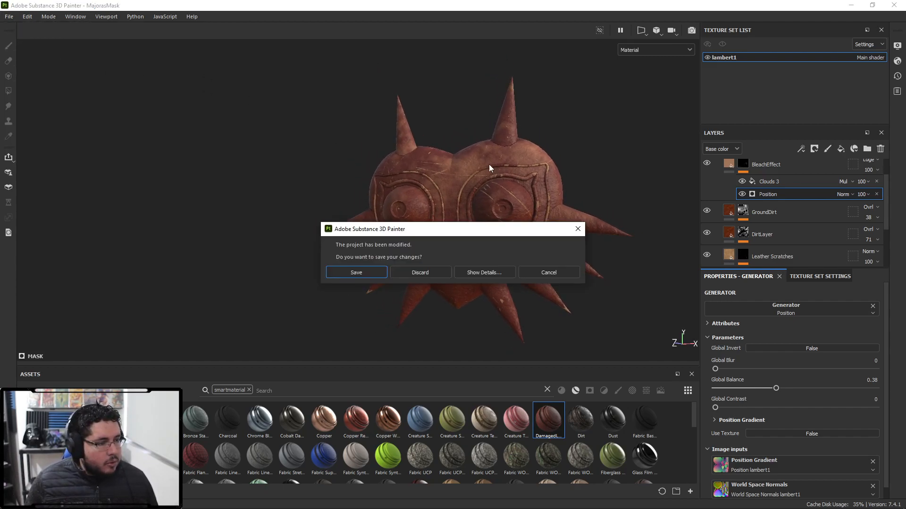
pyautogui.click(432, 271)
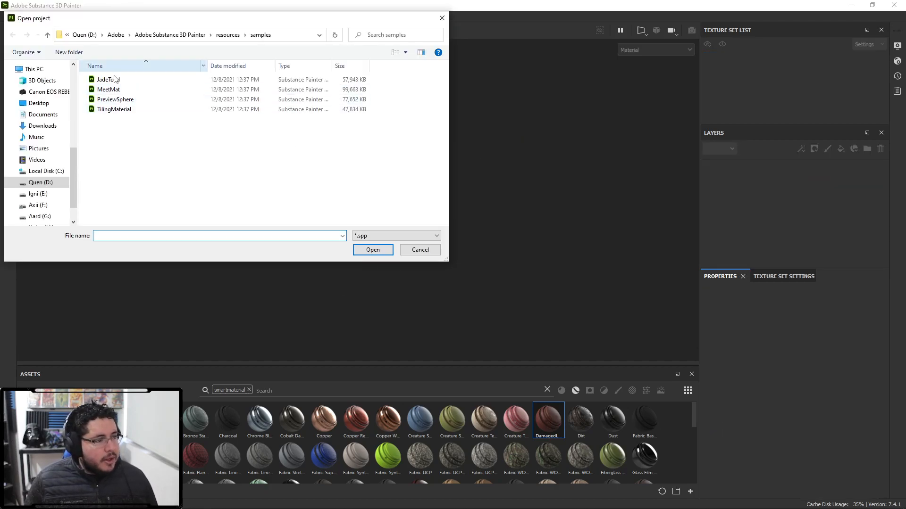
pyautogui.doubleClick(127, 90)
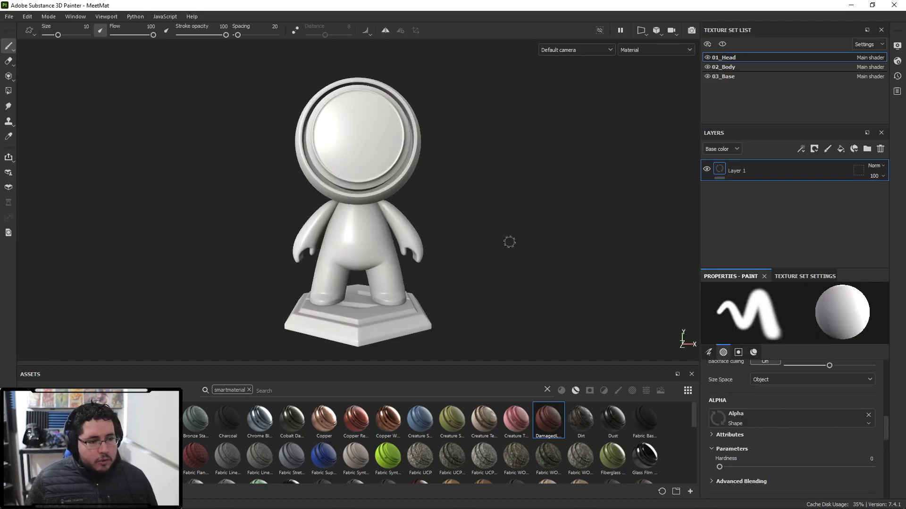
# - Apply the DamagedLeatherN smart material to the 01_Head and 02_Body texture sets
pyautogui.moveTo(547, 424); pyautogui.dragTo(752, 175)
pyautogui.click(729, 67)
pyautogui.moveTo(544, 422); pyautogui.dragTo(753, 175)
# - Apply the DamagedLeatherN smart material to the 03_Base texture set and inspect the finished figure
pyautogui.click(733, 80)
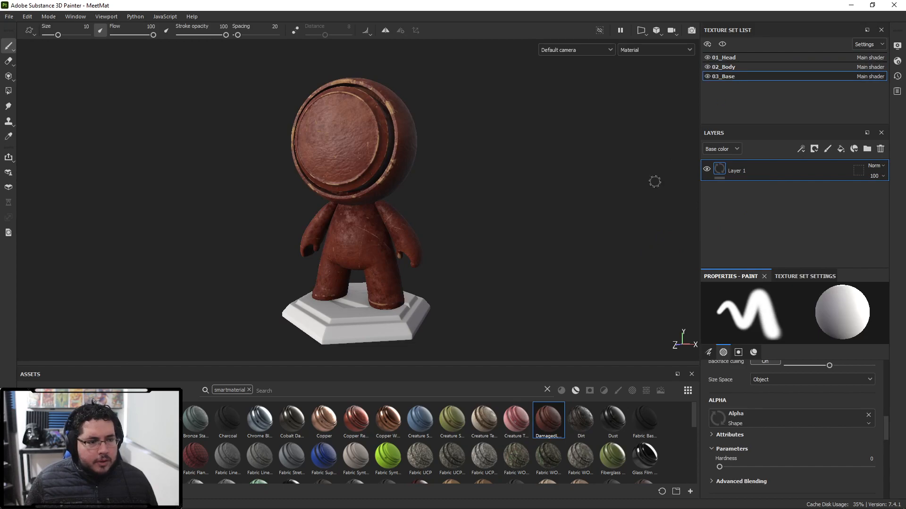
pyautogui.keyDown('alt'); pyautogui.moveTo(445, 233); pyautogui.dragTo(544, 257, button='middle'); pyautogui.keyUp('alt')
pyautogui.keyDown('alt'); pyautogui.moveTo(543, 257); pyautogui.dragTo(554, 297, button='right'); pyautogui.keyUp('alt')
pyautogui.keyDown('alt'); pyautogui.moveTo(525, 287); pyautogui.dragTo(553, 267, button='middle'); pyautogui.keyUp('alt')
pyautogui.moveTo(553, 267)
pyautogui.keyDown('alt'); pyautogui.mouseDown()
pyautogui.moveTo(523, 260)
pyautogui.moveTo(542, 255)
pyautogui.mouseUp(); pyautogui.keyUp('alt')
pyautogui.keyDown('alt'); pyautogui.moveTo(542, 254); pyautogui.dragTo(523, 243, button='right'); pyautogui.keyUp('alt')
pyautogui.keyDown('alt'); pyautogui.moveTo(524, 243); pyautogui.dragTo(538, 233, button='middle'); pyautogui.keyUp('alt')
pyautogui.keyDown('alt'); pyautogui.moveTo(538, 233); pyautogui.dragTo(527, 231, button='right'); pyautogui.keyUp('alt')
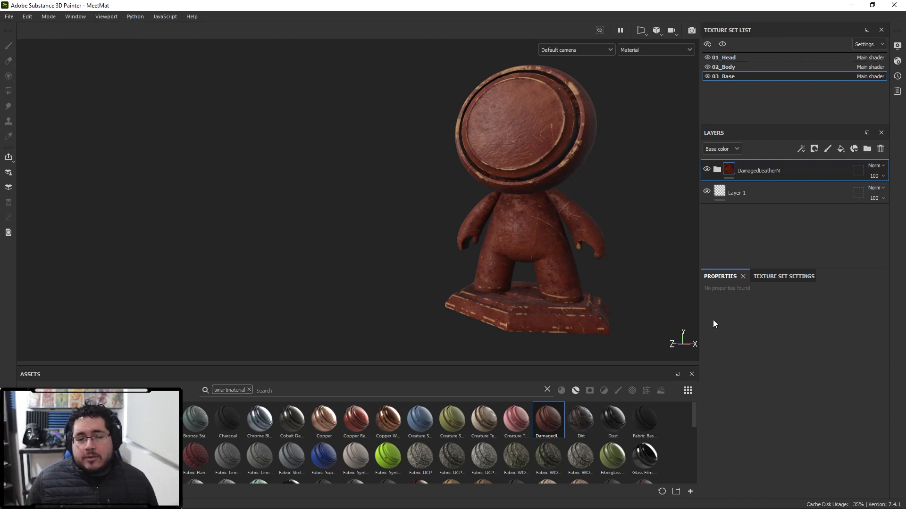
pyautogui.keyDown('alt'); pyautogui.moveTo(623, 283); pyautogui.dragTo(569, 289); pyautogui.keyUp('alt')
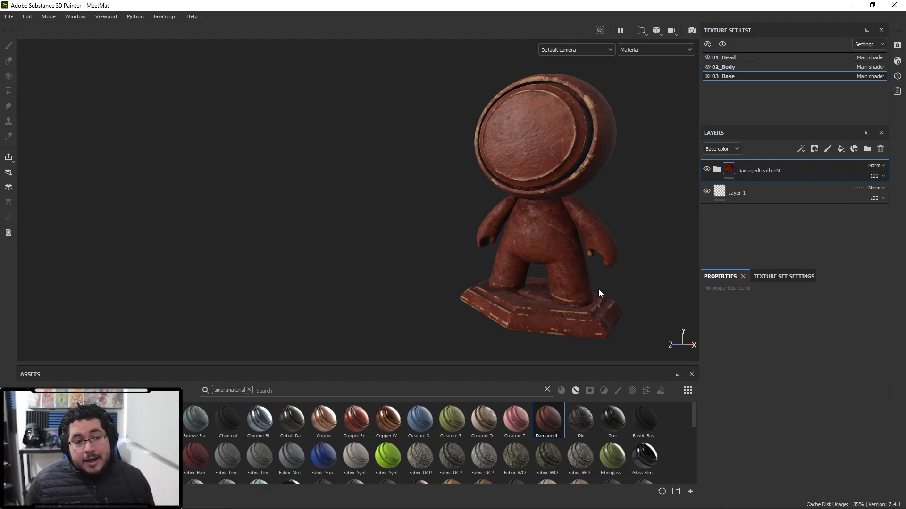
pyautogui.moveTo(557, 420)
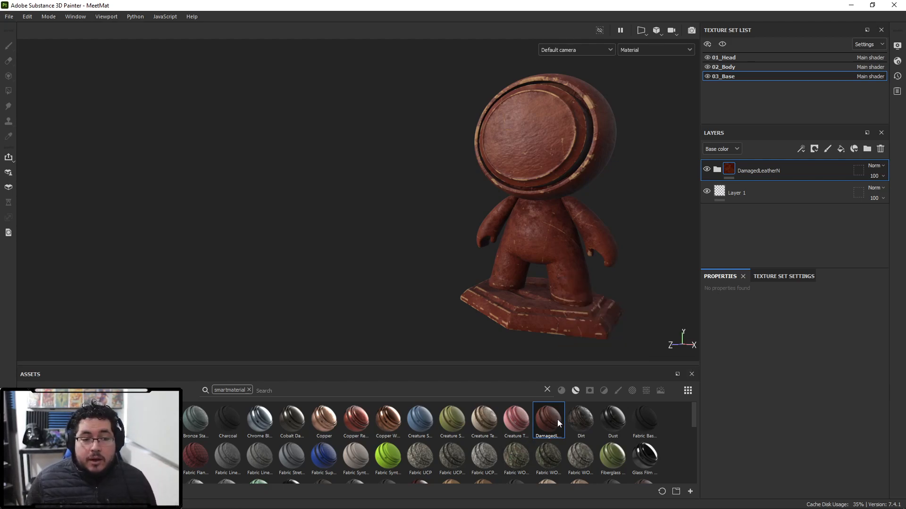